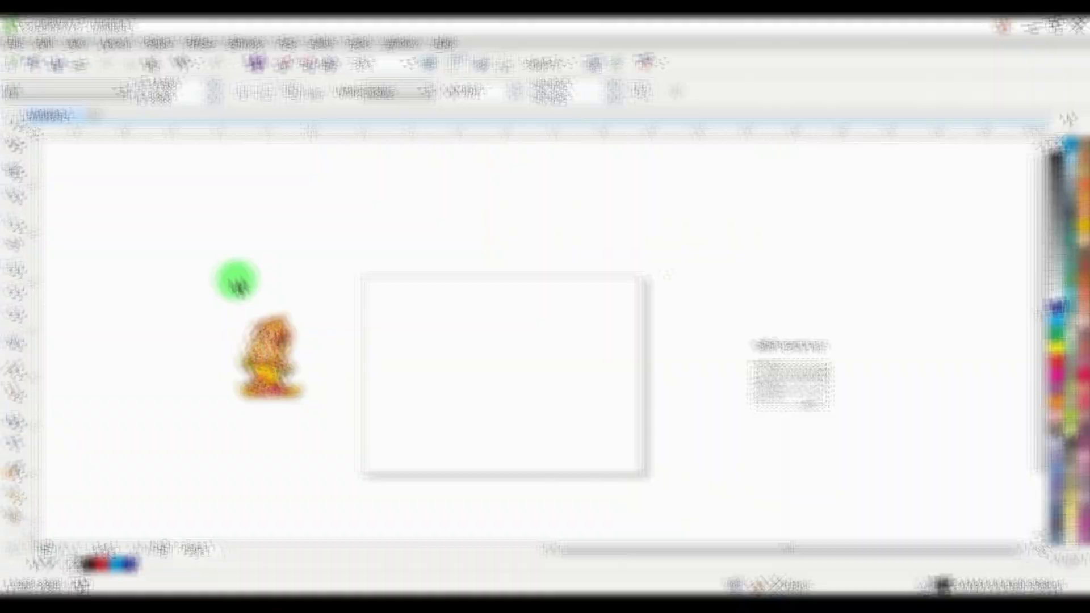
Step: Draw a rectangle on the page and size it to 7 by 5 inches
click(12, 267)
mouse_move(395, 298)
mouse_down()
mouse_move(480, 401)
mouse_move(573, 432)
mouse_up()
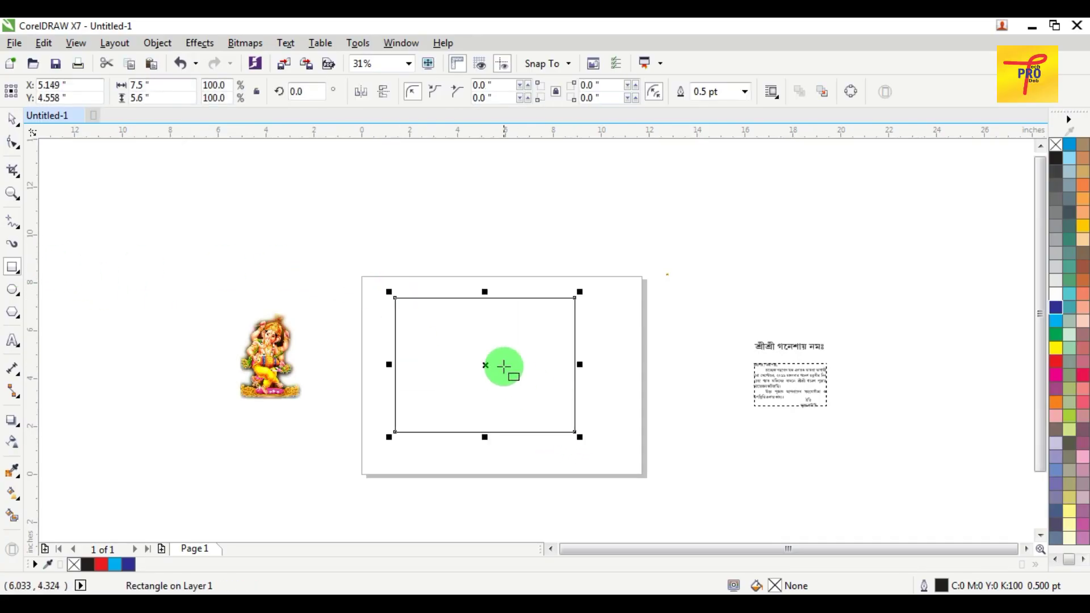
click(164, 82)
text(5)
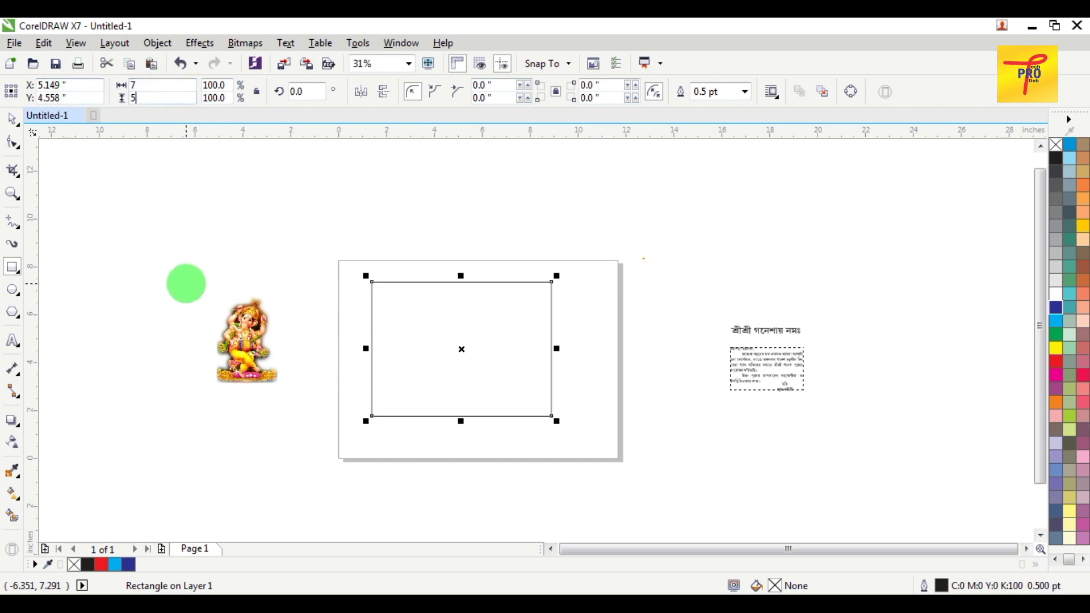
key(Return)
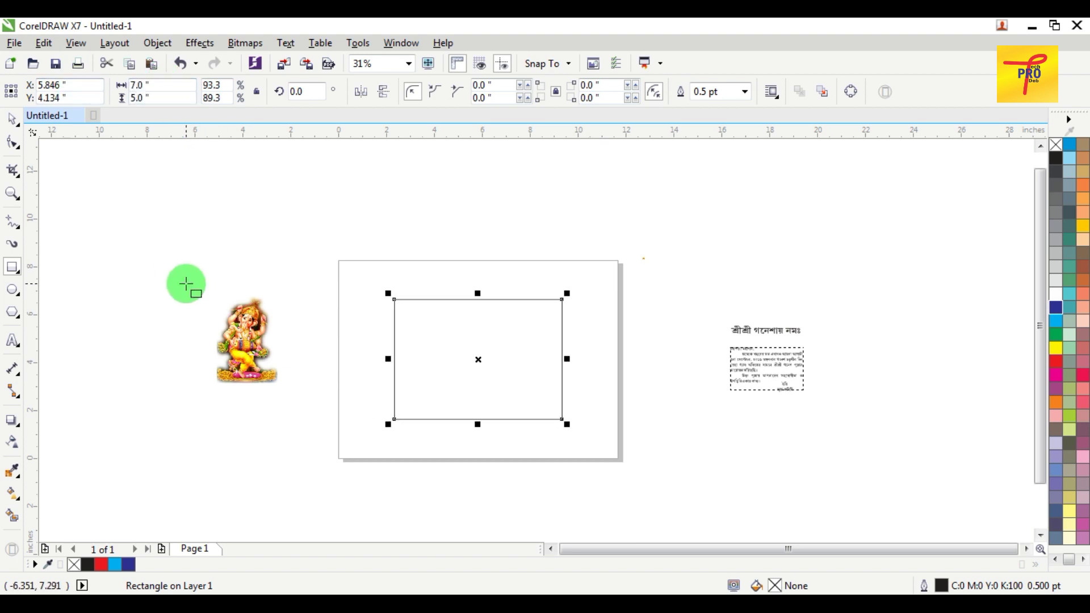
Step: Fill the rectangle solid red and remove its black outline
click(13, 121)
click(362, 248)
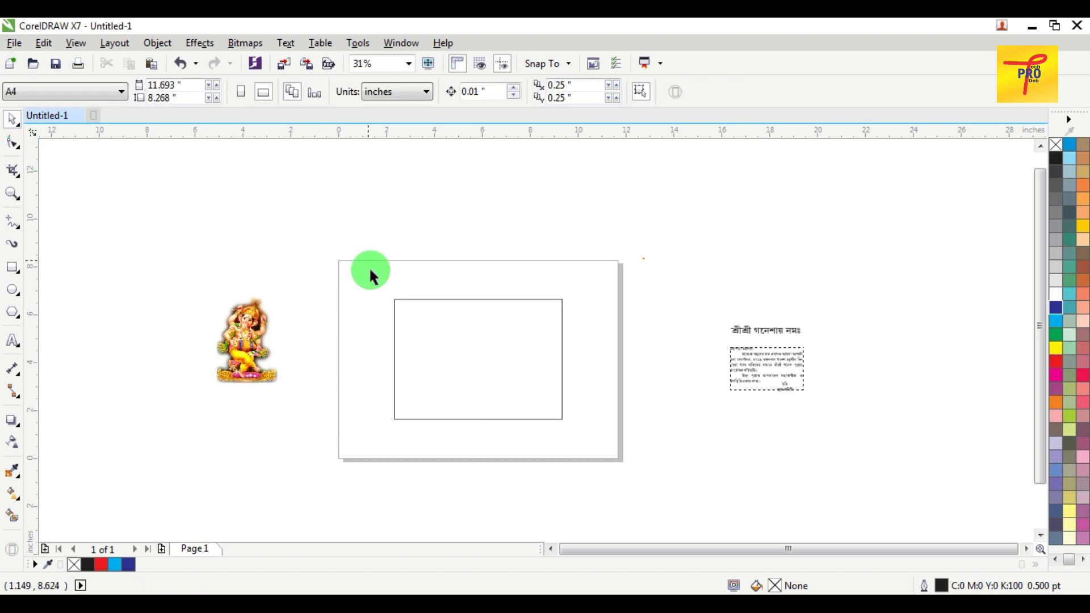
click(546, 420)
scroll(494, 368, up, 2)
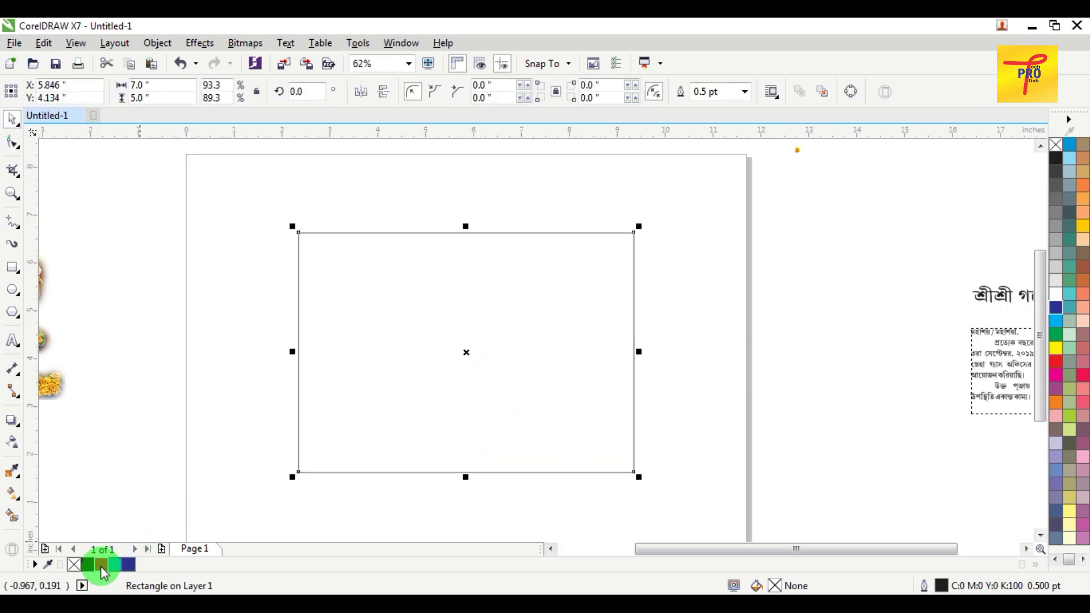
click(100, 565)
right_click(1058, 146)
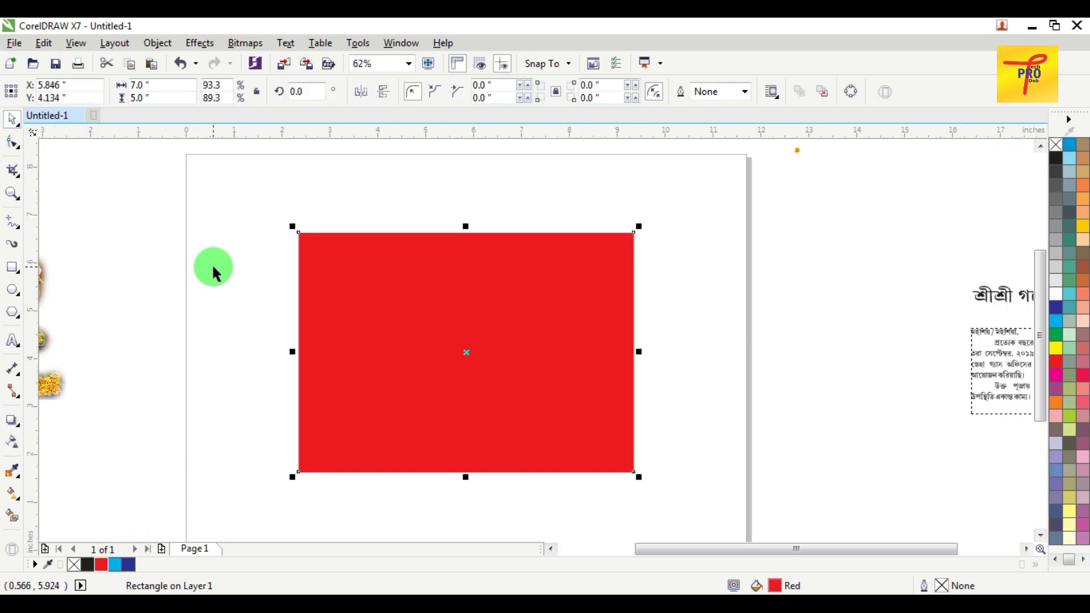
Step: Apply a top-to-bottom fountain fill with a cyan end and a dark navy middle stop
click(12, 495)
drag(459, 299, 460, 483)
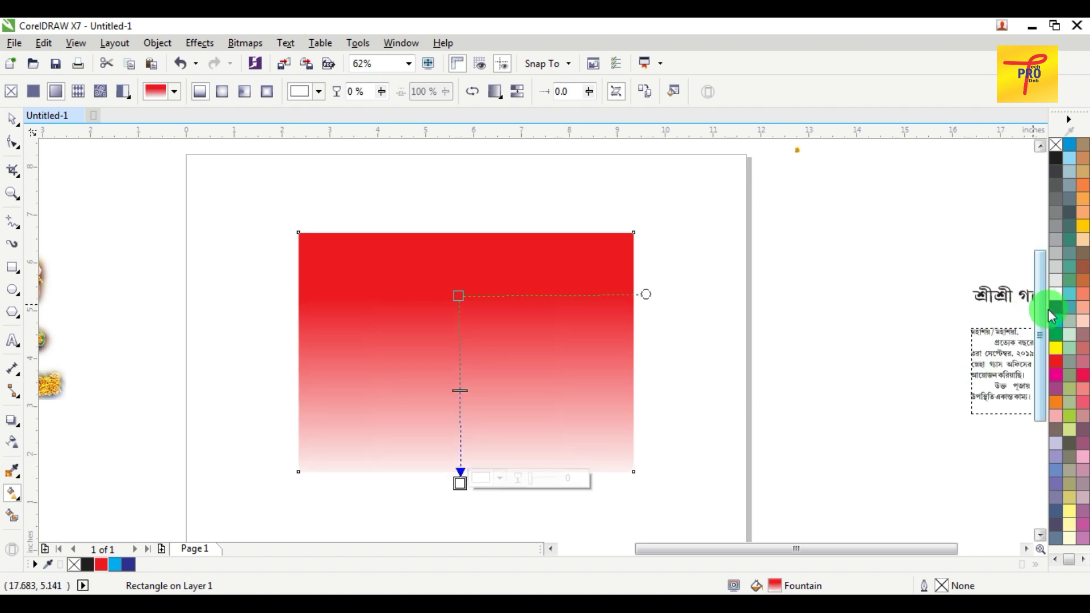
click(1058, 324)
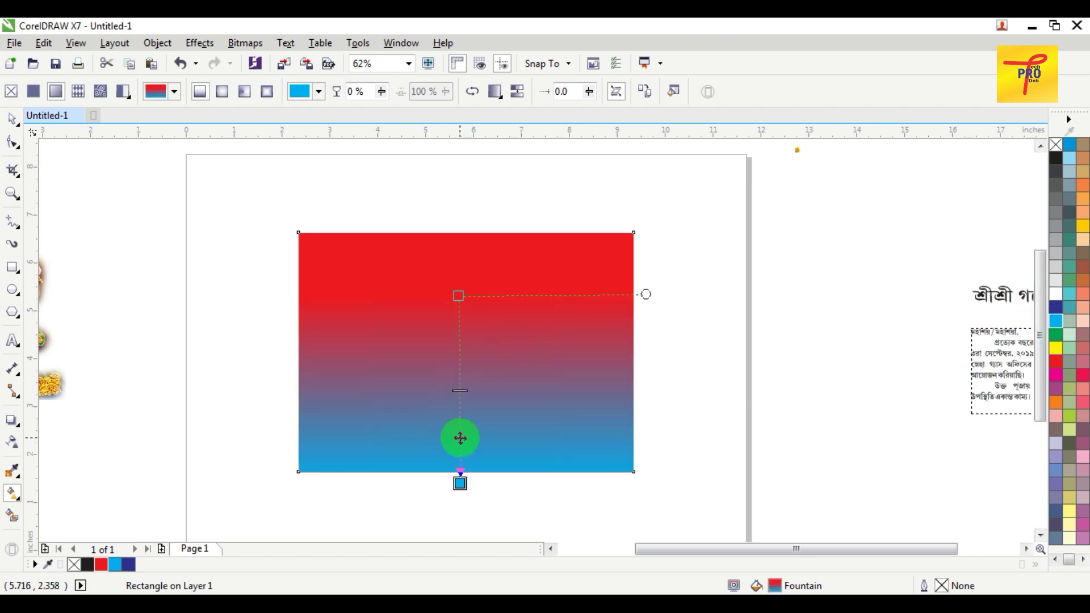
double_click(460, 438)
click(1058, 309)
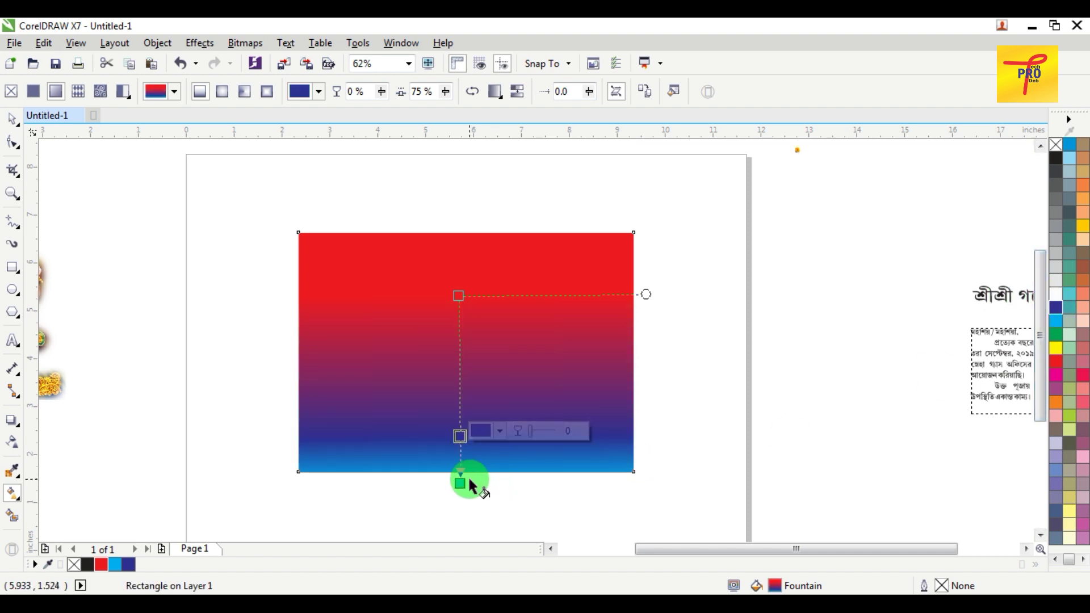
Step: Add a second middle stop and fine-tune the start, end and navy stop positions
drag(461, 446, 458, 417)
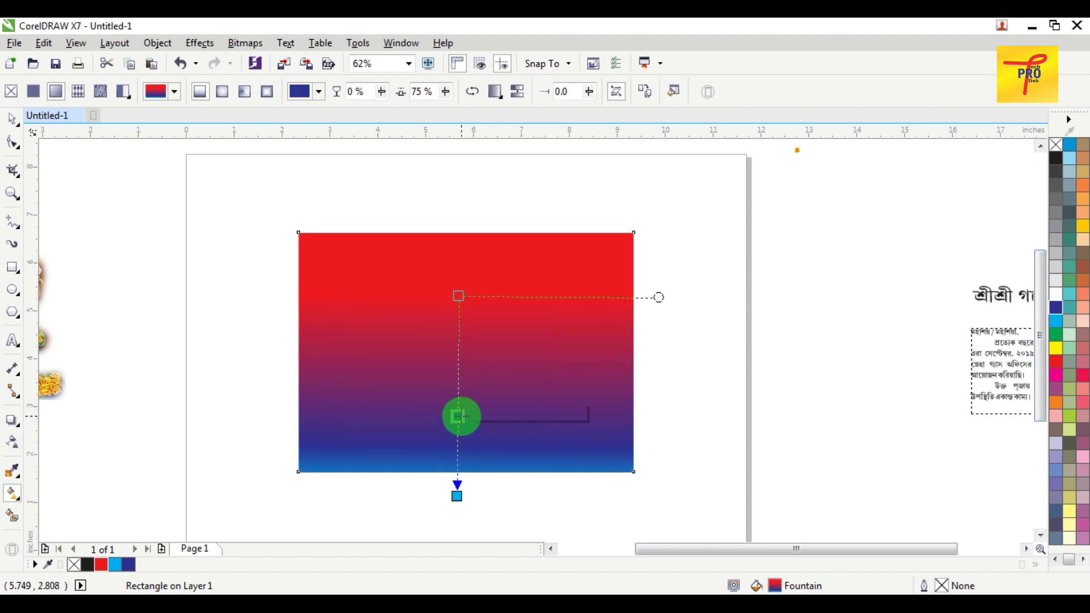
drag(458, 497, 470, 497)
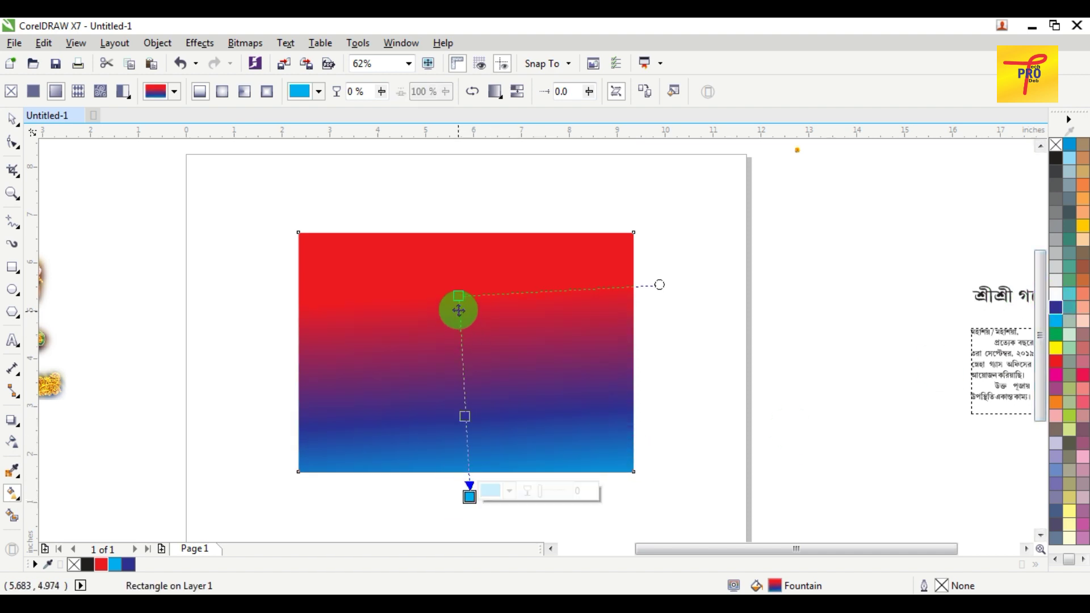
drag(460, 296, 465, 241)
drag(469, 396, 467, 433)
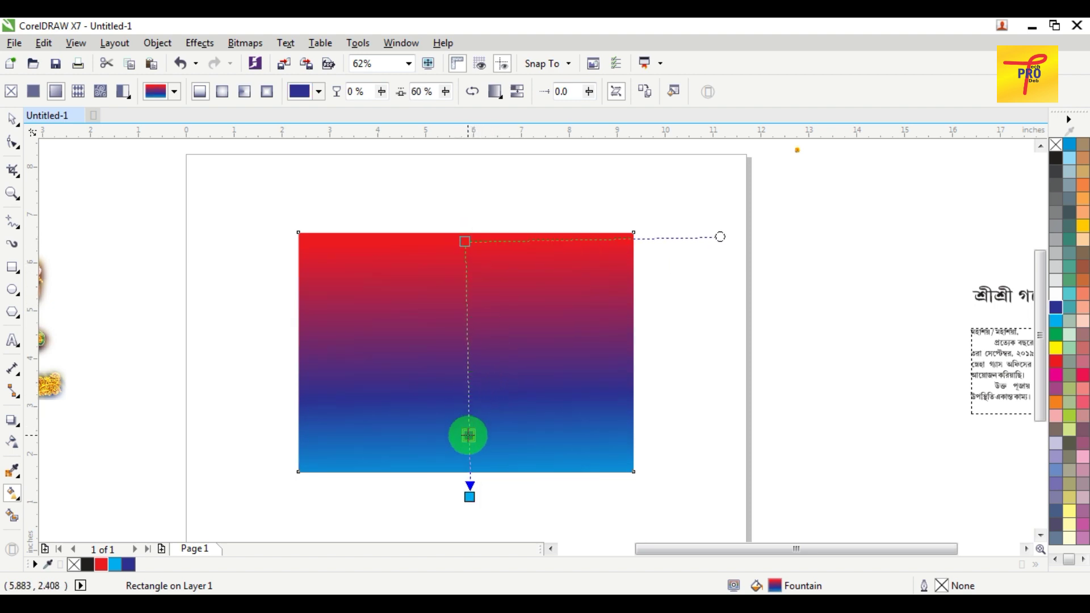
double_click(467, 352)
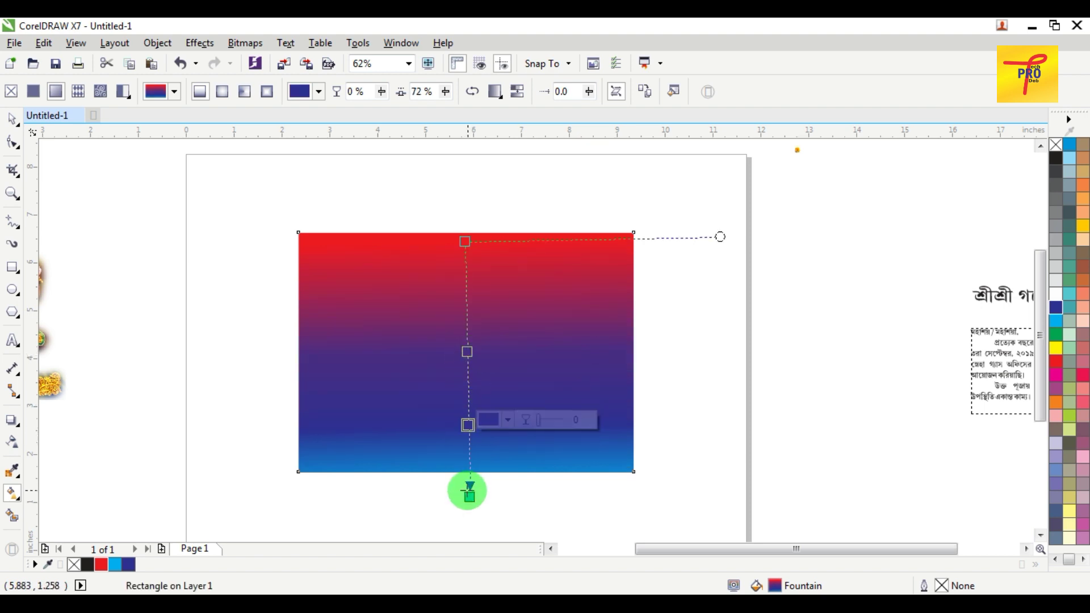
drag(470, 497, 467, 520)
drag(466, 443, 468, 431)
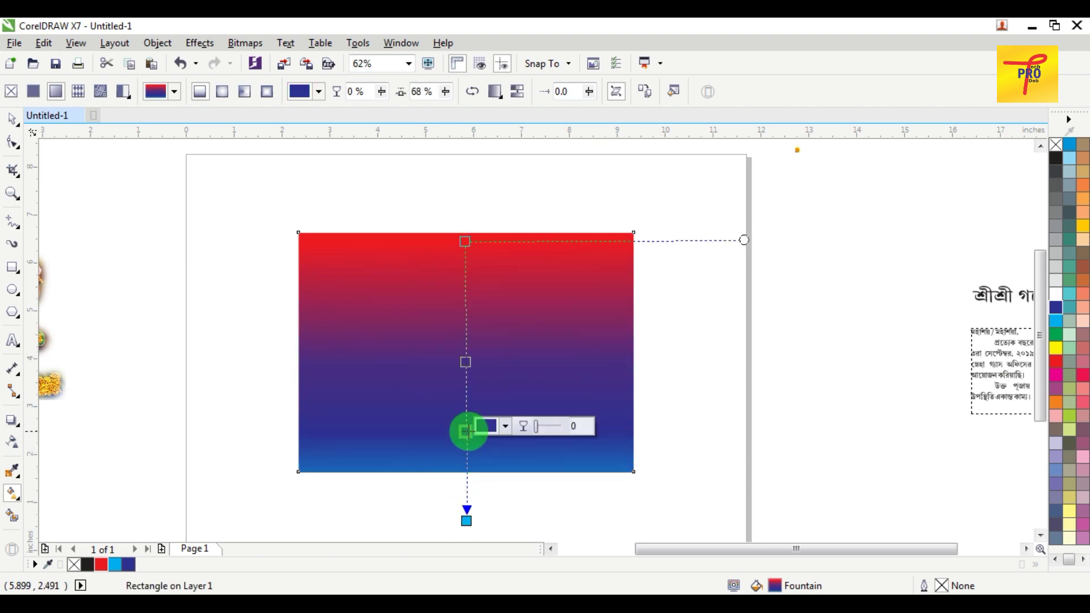
drag(466, 362, 466, 339)
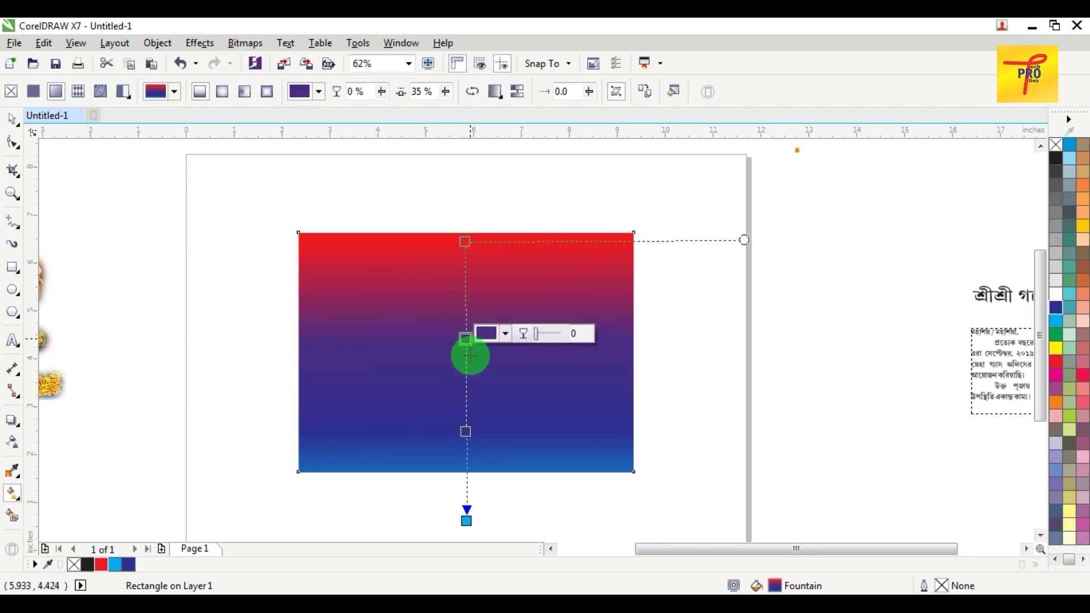
drag(467, 431, 466, 420)
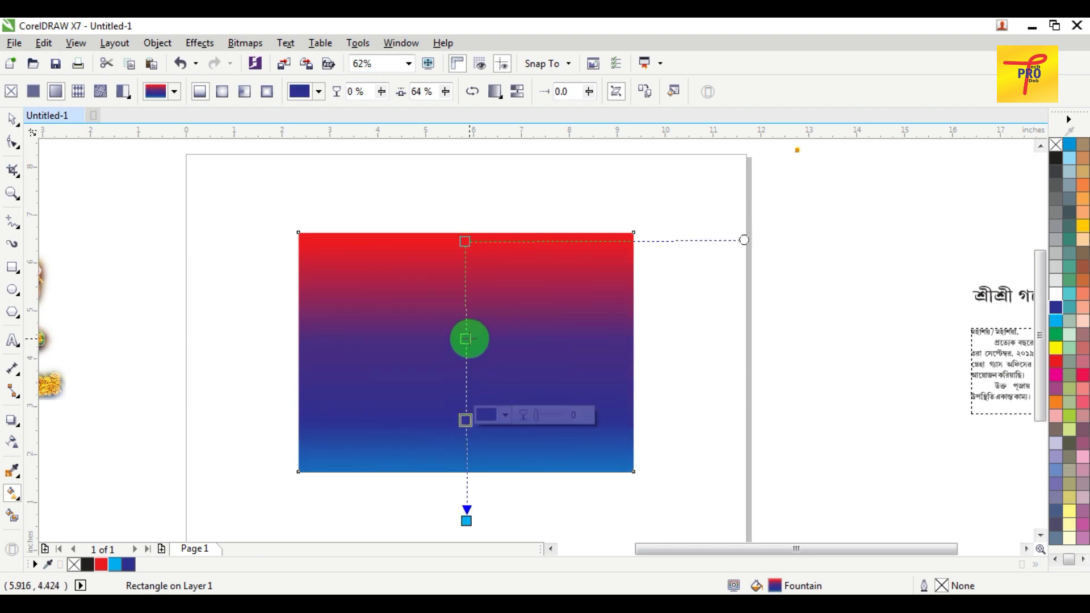
drag(467, 339, 466, 328)
drag(466, 420, 465, 426)
click(12, 118)
Step: Draw a straight freehand line above the rectangle
click(248, 202)
scroll(368, 272, down, 2)
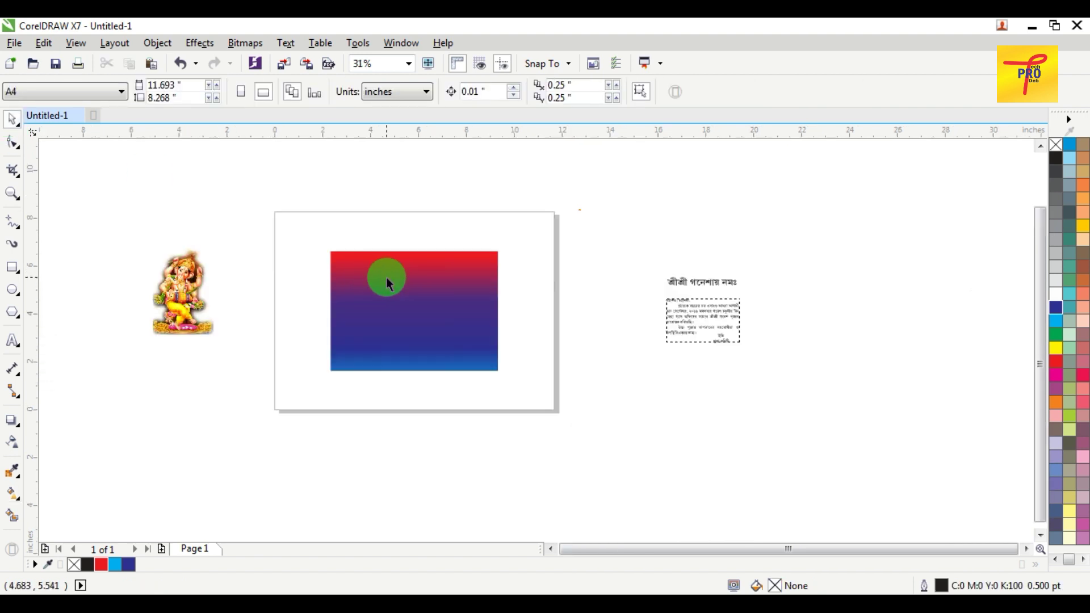
scroll(388, 282, up, 1)
scroll(353, 295, down, 1)
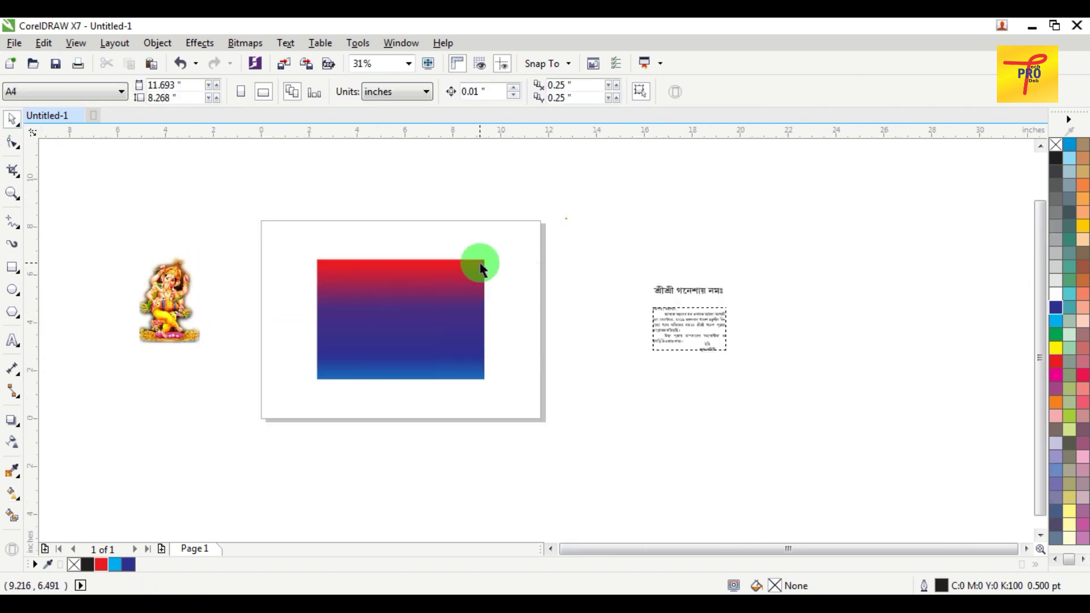
scroll(477, 258, up, 1)
click(12, 221)
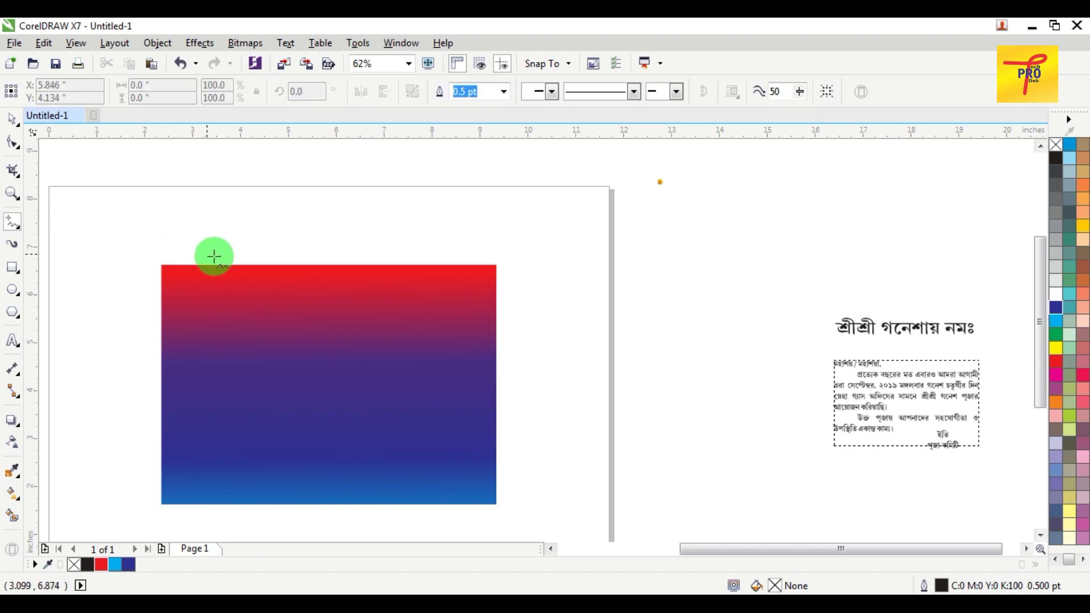
scroll(267, 254, up, 1)
click(62, 228)
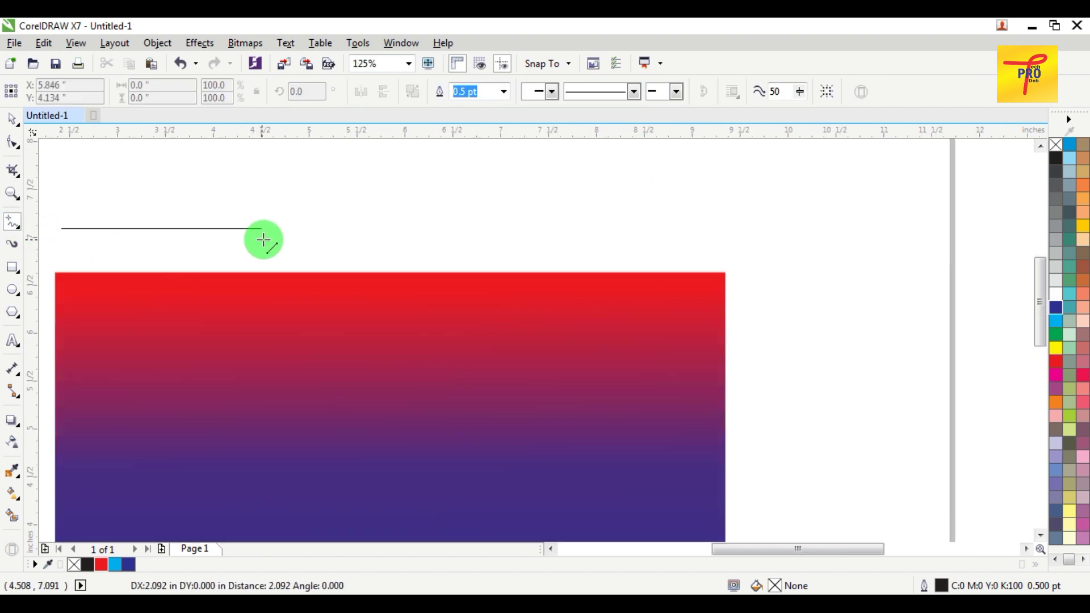
click(233, 234)
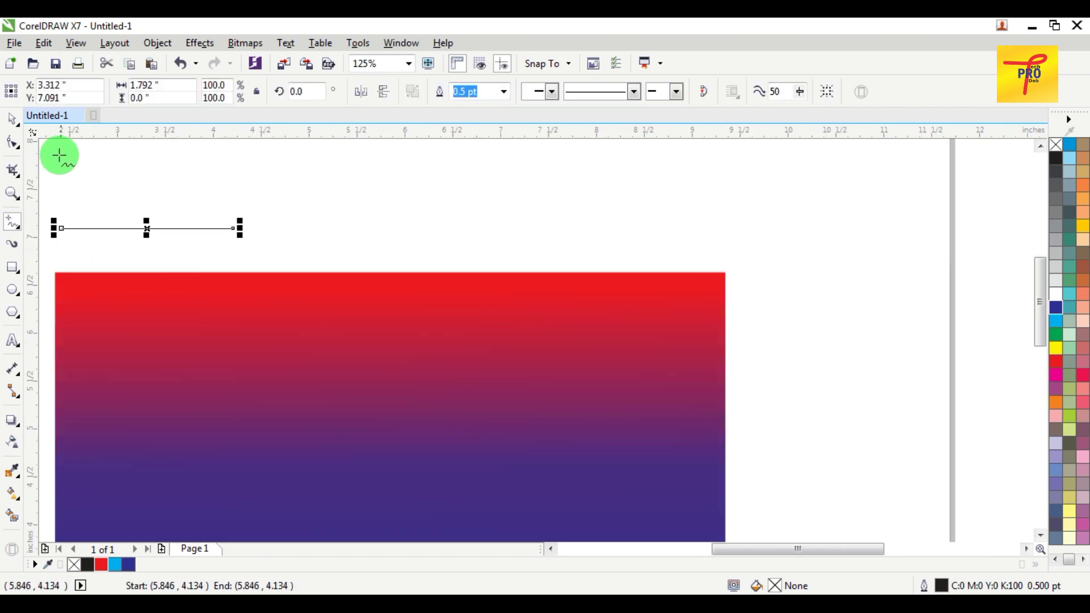
Step: Convert the line to a curve and bend it down into a deep U shape
click(10, 147)
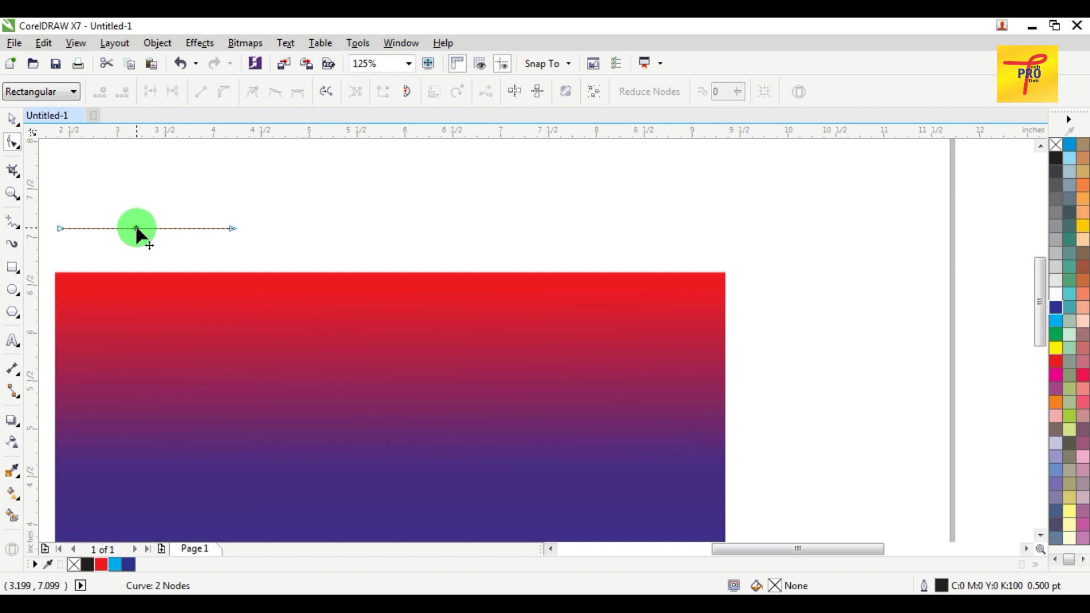
click(136, 227)
click(224, 91)
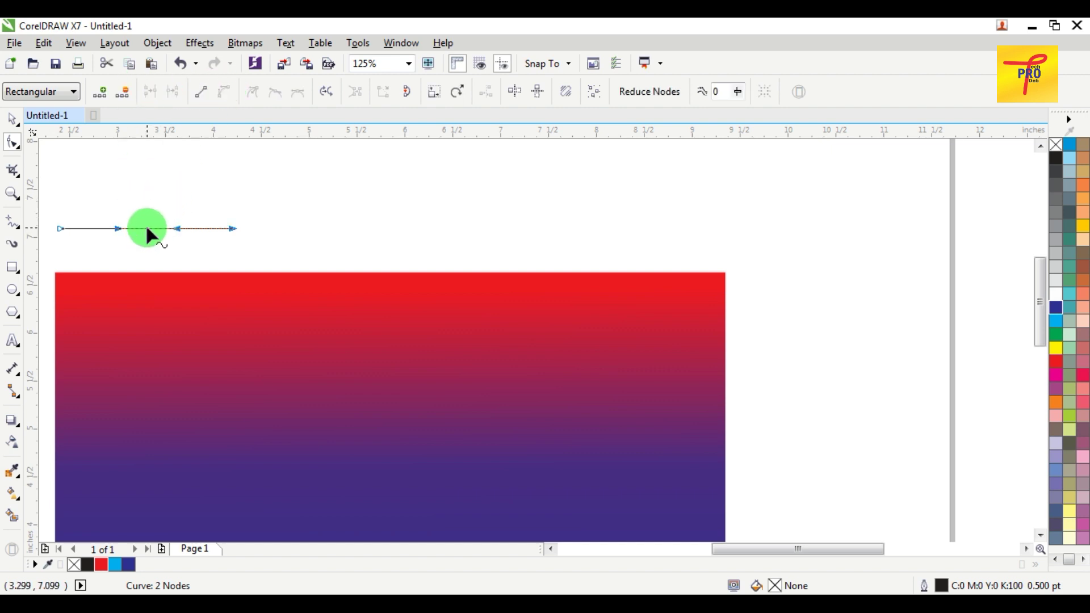
drag(147, 233, 142, 283)
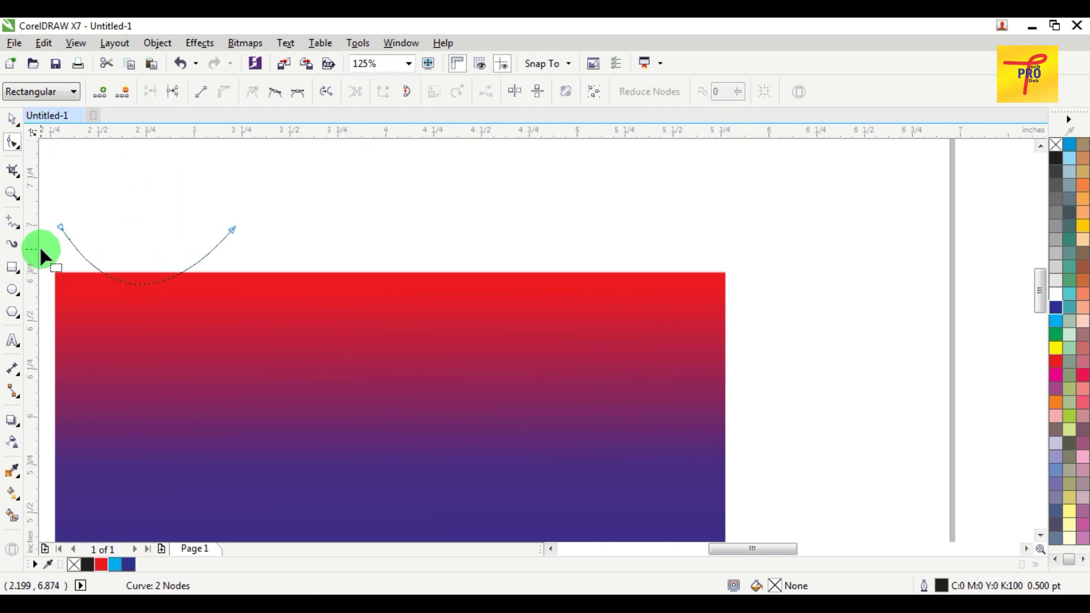
scroll(40, 254, up, 2)
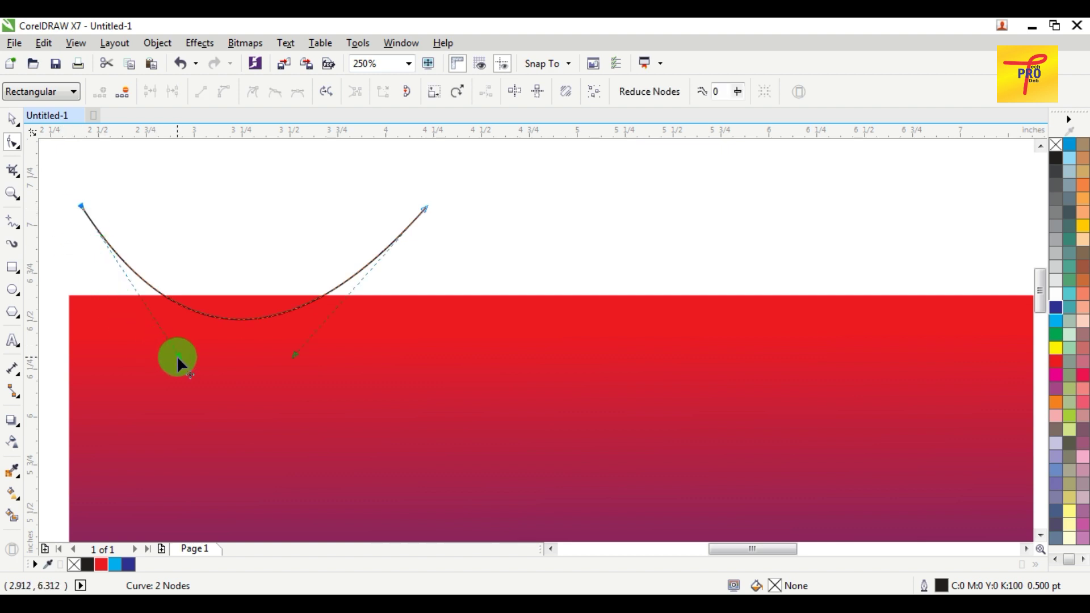
drag(176, 355, 194, 370)
drag(294, 355, 351, 368)
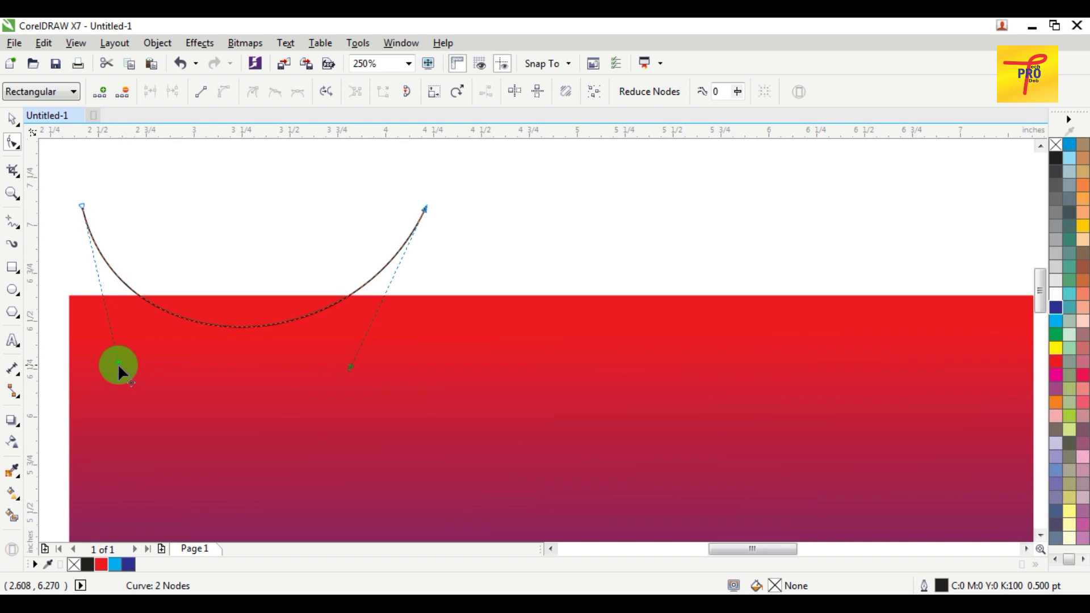
drag(119, 365, 116, 373)
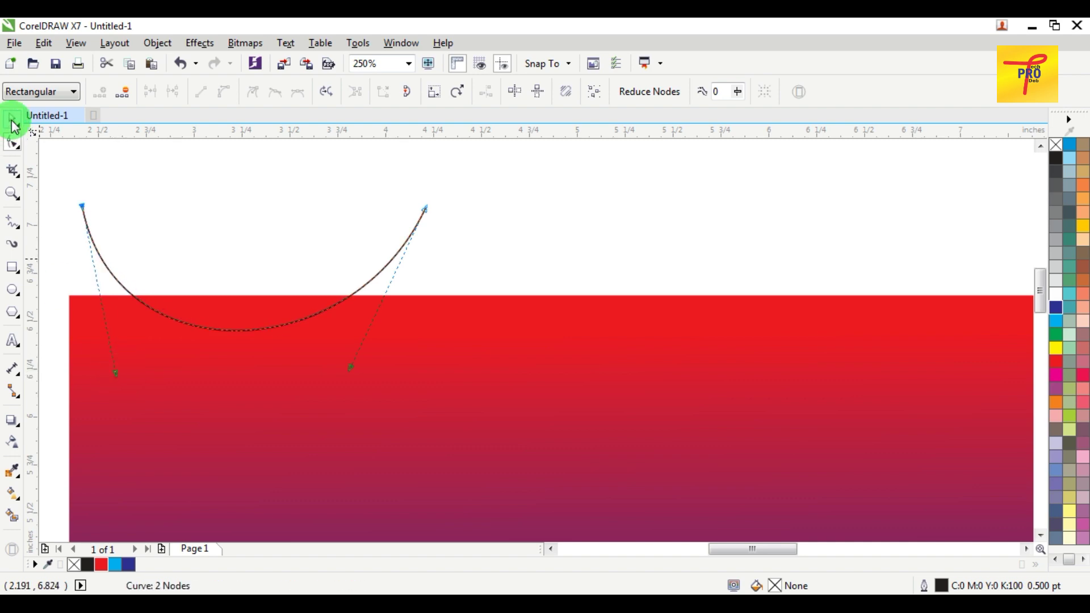
Step: Narrow the U curve and place it just above the rectangle's top edge
click(13, 120)
mouse_move(432, 275)
mouse_down()
mouse_move(397, 271)
mouse_move(716, 207)
mouse_up()
scroll(409, 268, down, 2)
scroll(653, 214, down, 3)
Step: Move the small marigold bitmap onto the curve
scroll(725, 189, up, 2)
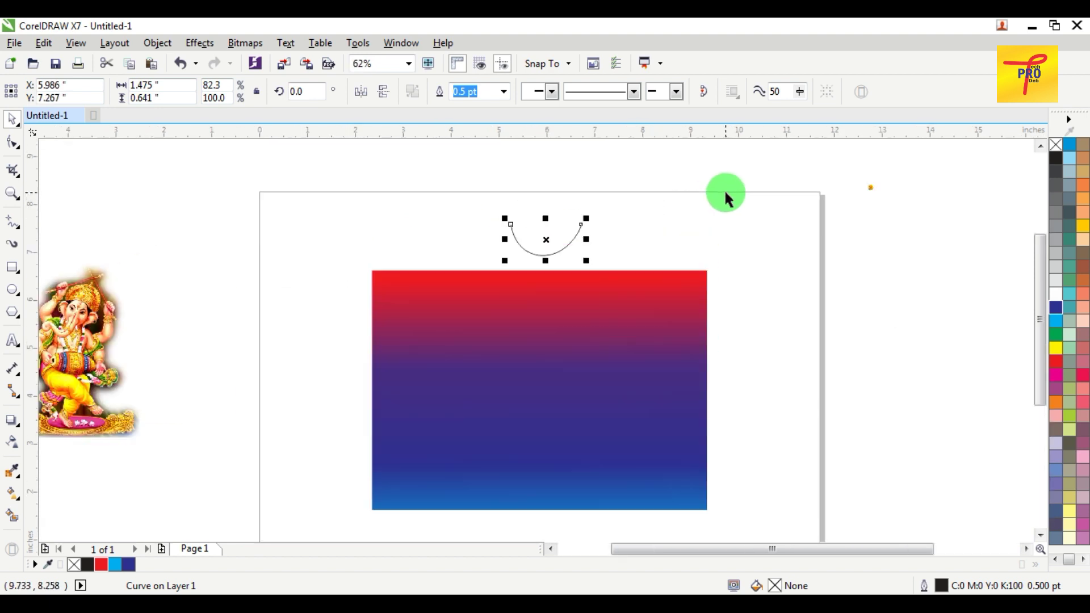
key(Tab)
drag(874, 185, 561, 226)
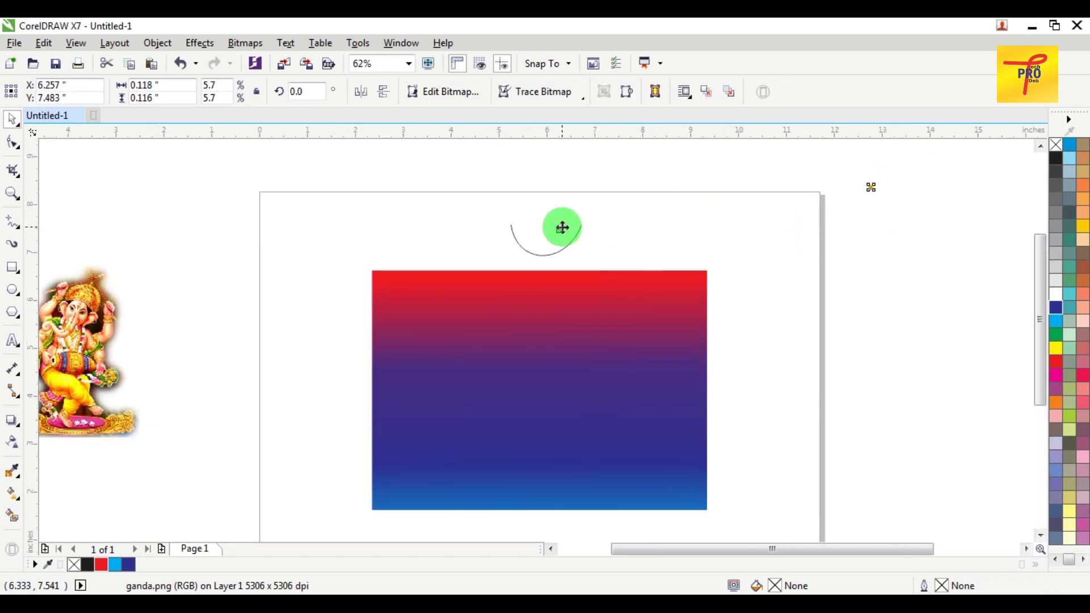
Step: Add a horizontal guide level with the curve's two top ends
scroll(568, 225, up, 4)
drag(628, 134, 655, 214)
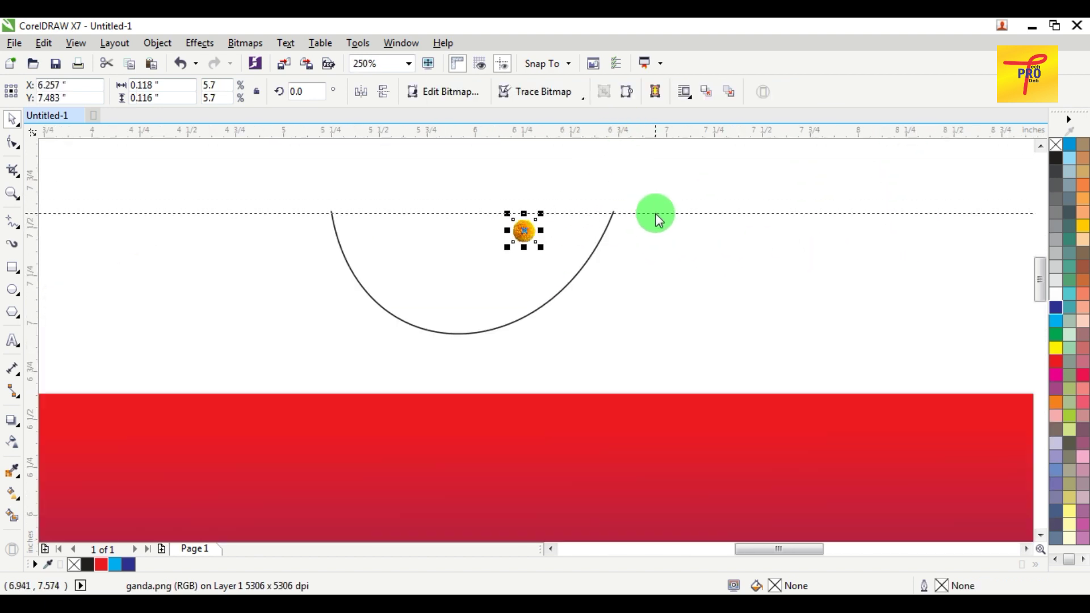
drag(656, 210, 656, 211)
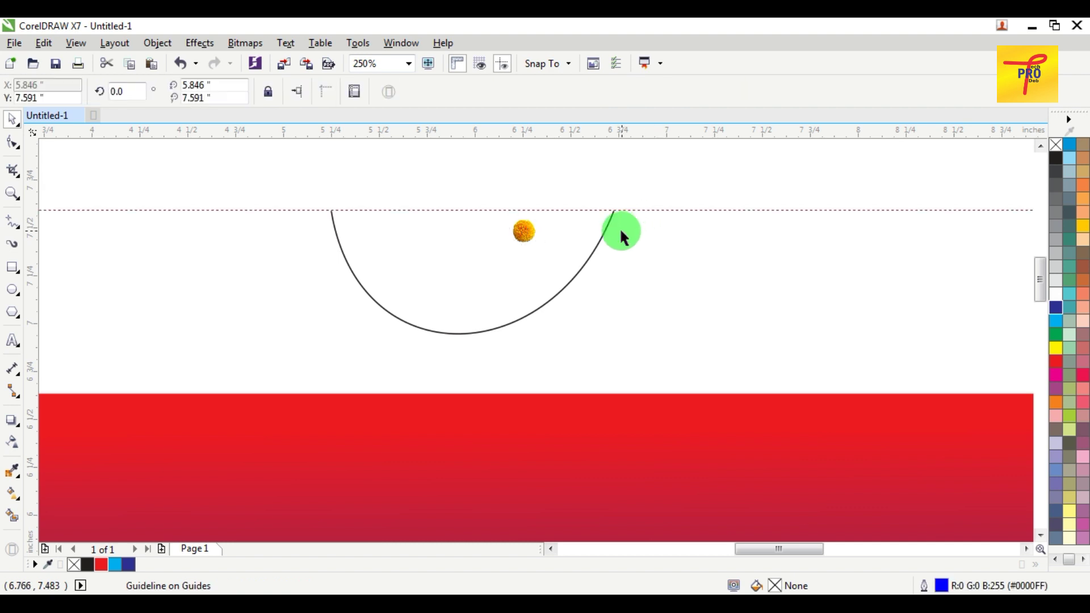
Step: Skew the bottom of the arc curve slightly
click(604, 238)
click(480, 334)
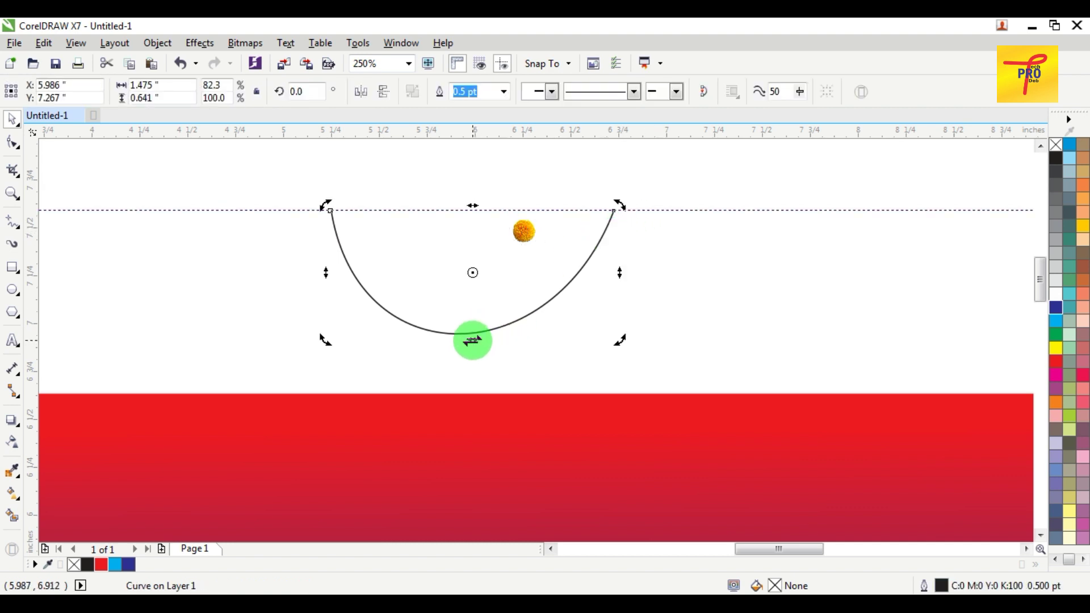
drag(472, 341, 487, 338)
Step: Undo an accidental curve move and place a marigold copy at the curve's left end
click(696, 278)
mouse_move(606, 197)
mouse_down()
mouse_move(421, 183)
mouse_move(548, 255)
mouse_up()
key(ctrl+z)
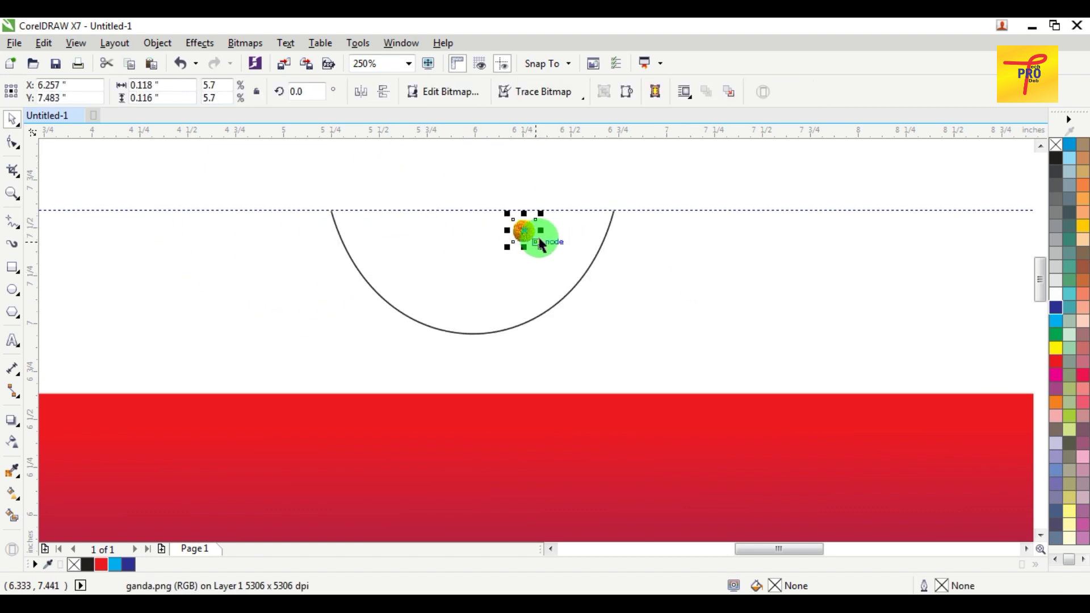
scroll(380, 233, up, 1)
mouse_move(541, 246)
mouse_down()
mouse_move(426, 243)
mouse_move(300, 203)
mouse_move(371, 348)
mouse_up()
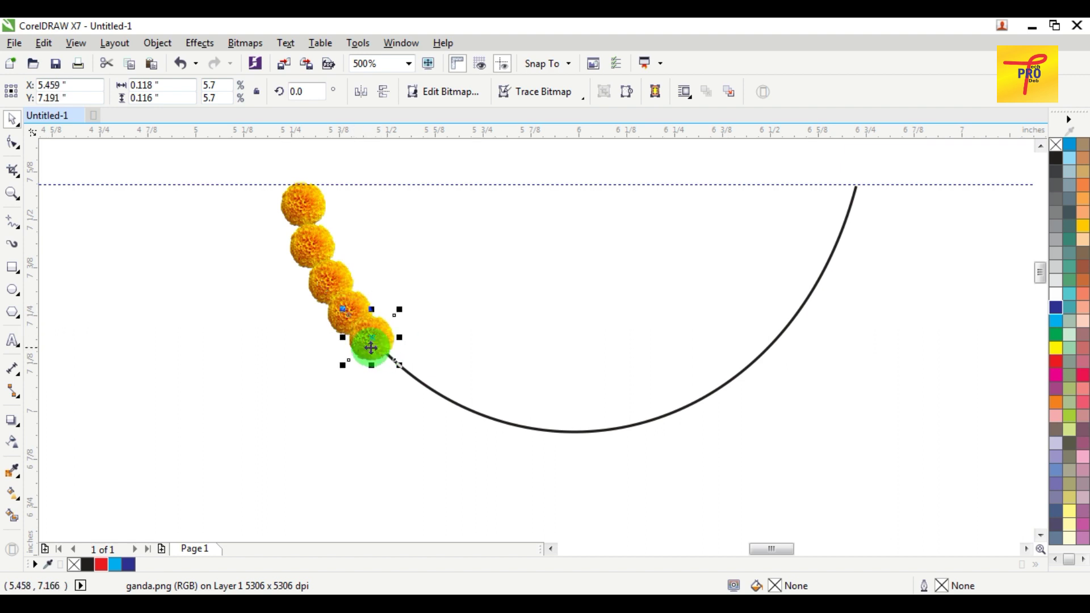
Step: Place marigold copies down the left side and along the bottom of the curve
mouse_move(379, 355)
mouse_down()
mouse_move(469, 420)
mouse_move(499, 427)
mouse_move(487, 439)
mouse_move(572, 450)
mouse_move(484, 441)
mouse_up()
scroll(420, 388, up, 2)
scroll(499, 427, down, 4)
scroll(562, 423, up, 2)
scroll(567, 446, up, 1)
drag(556, 438, 542, 441)
drag(652, 439, 652, 438)
scroll(652, 439, down, 3)
scroll(745, 426, up, 1)
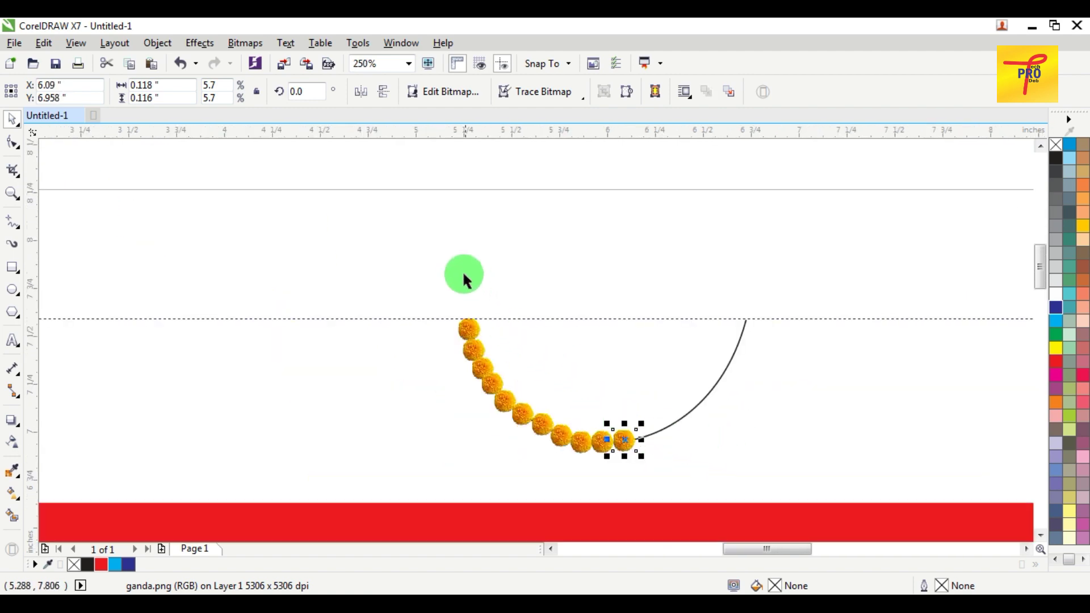
scroll(651, 440, up, 1)
Step: Continue the marigold copies up the right arm to the curve's top end
mouse_move(602, 438)
mouse_down()
mouse_move(658, 438)
mouse_move(804, 388)
mouse_up()
scroll(658, 437, up, 2)
drag(735, 397, 774, 369)
scroll(755, 385, down, 3)
scroll(841, 347, up, 1)
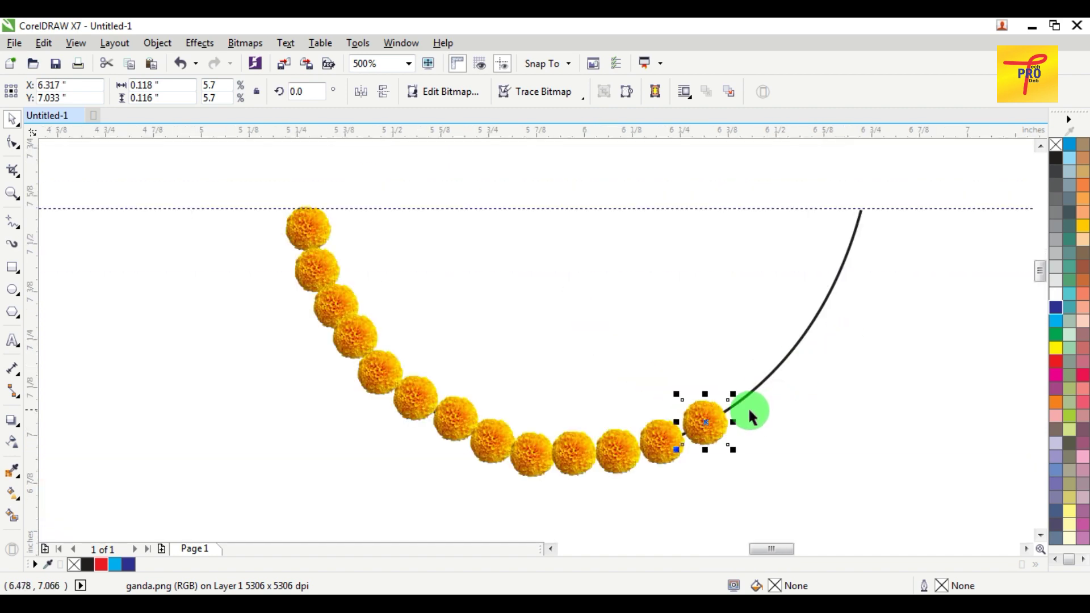
drag(706, 424, 737, 413)
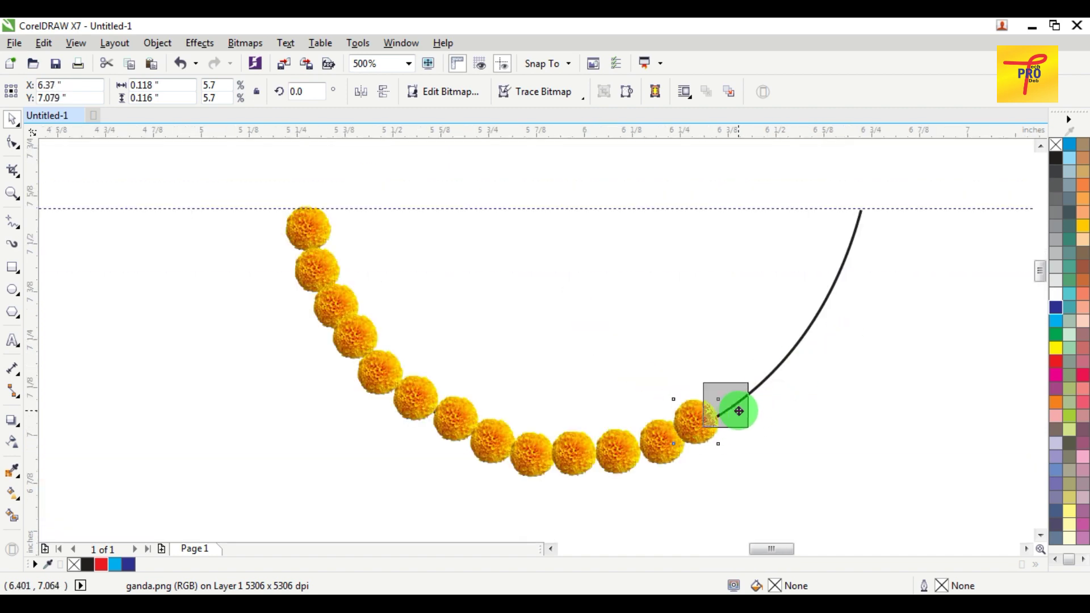
drag(739, 411, 767, 388)
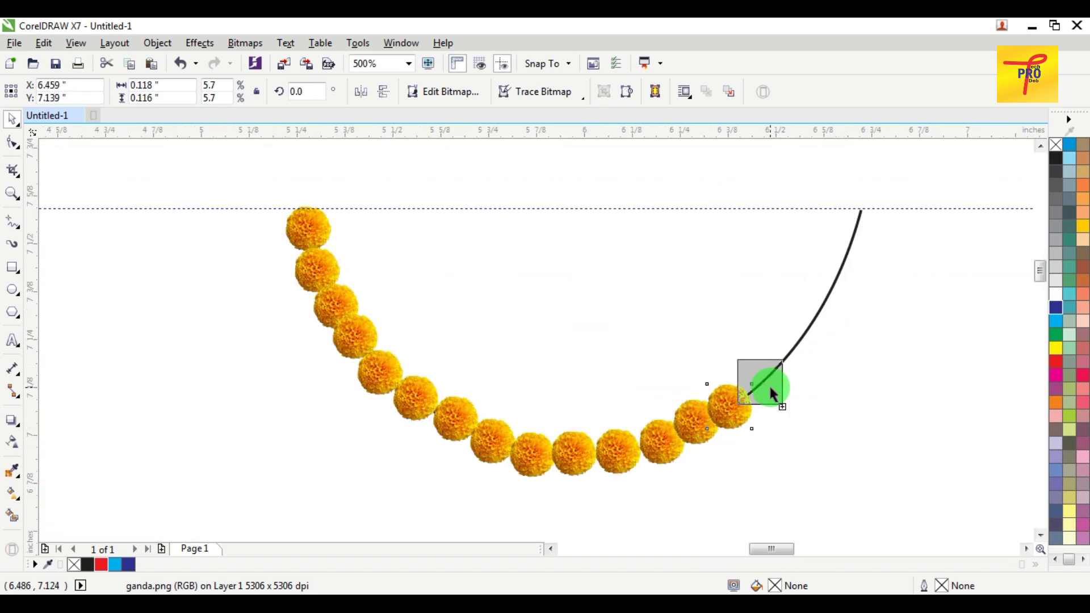
drag(772, 391, 852, 284)
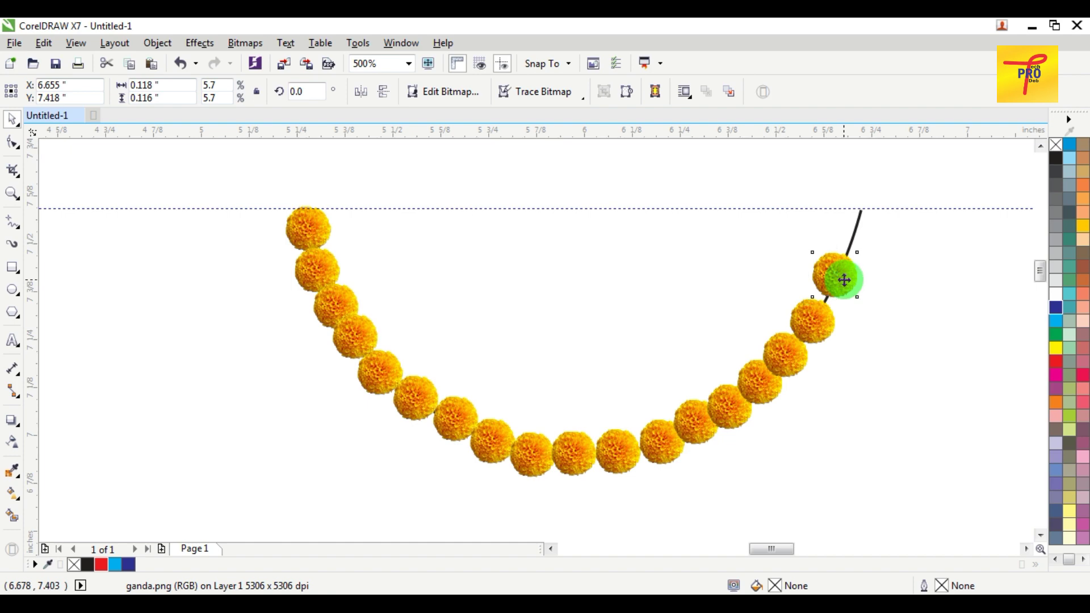
drag(844, 287, 874, 234)
scroll(859, 252, up, 1)
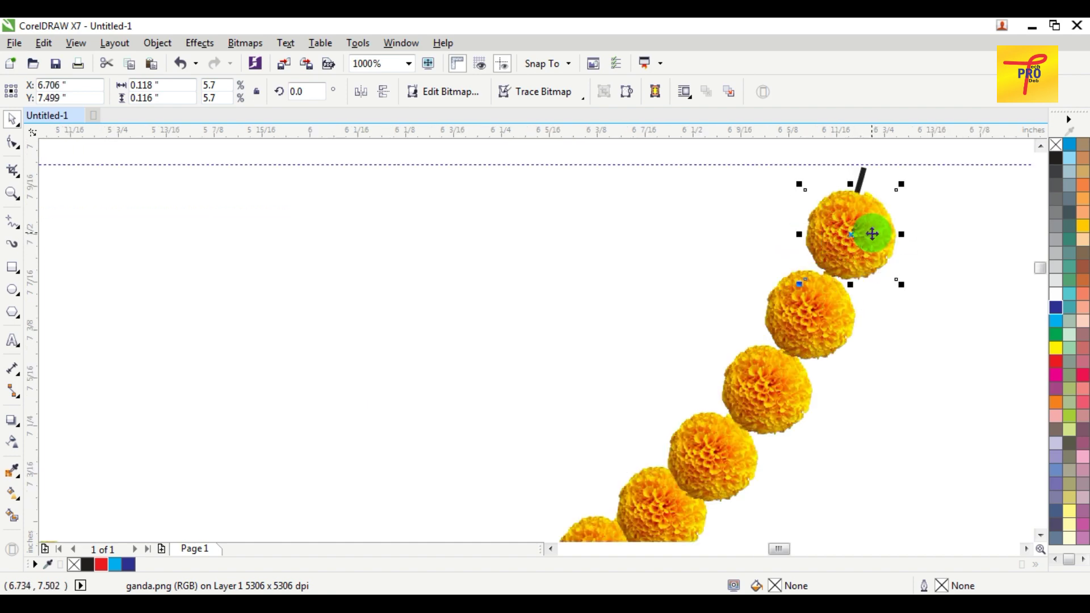
scroll(873, 234, down, 2)
scroll(886, 214, up, 1)
click(888, 182)
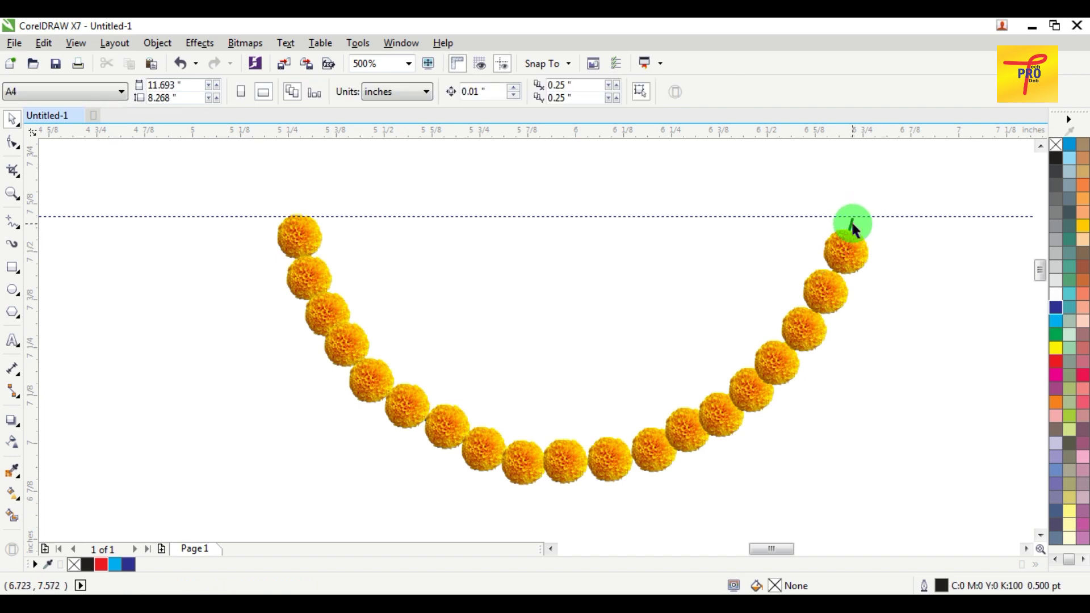
click(852, 222)
scroll(840, 199, down, 1)
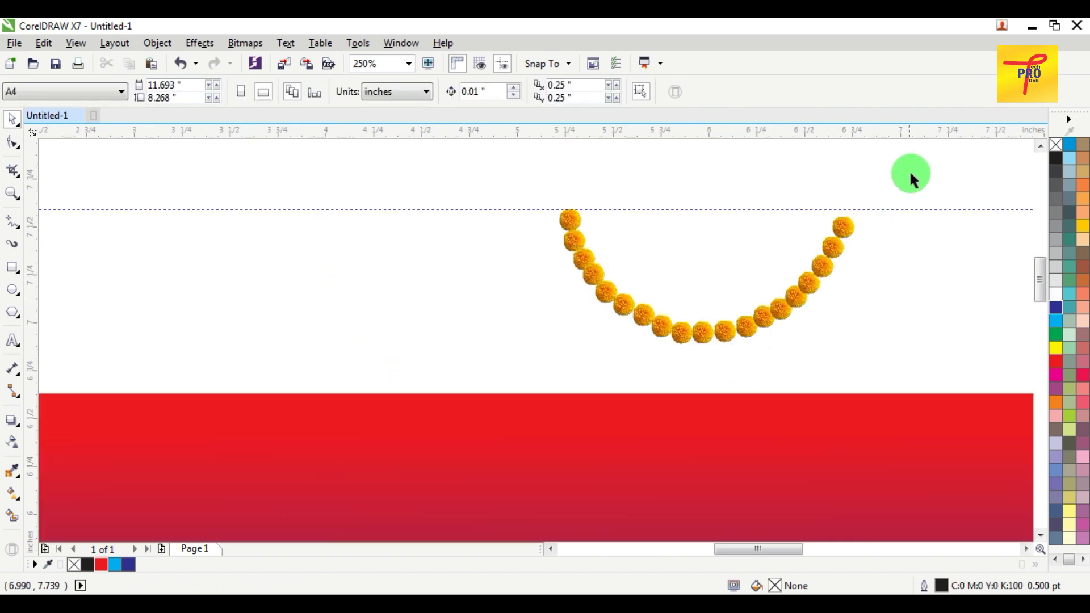
Step: Marquee-select all the marigolds and group them into one garland
drag(912, 170, 542, 381)
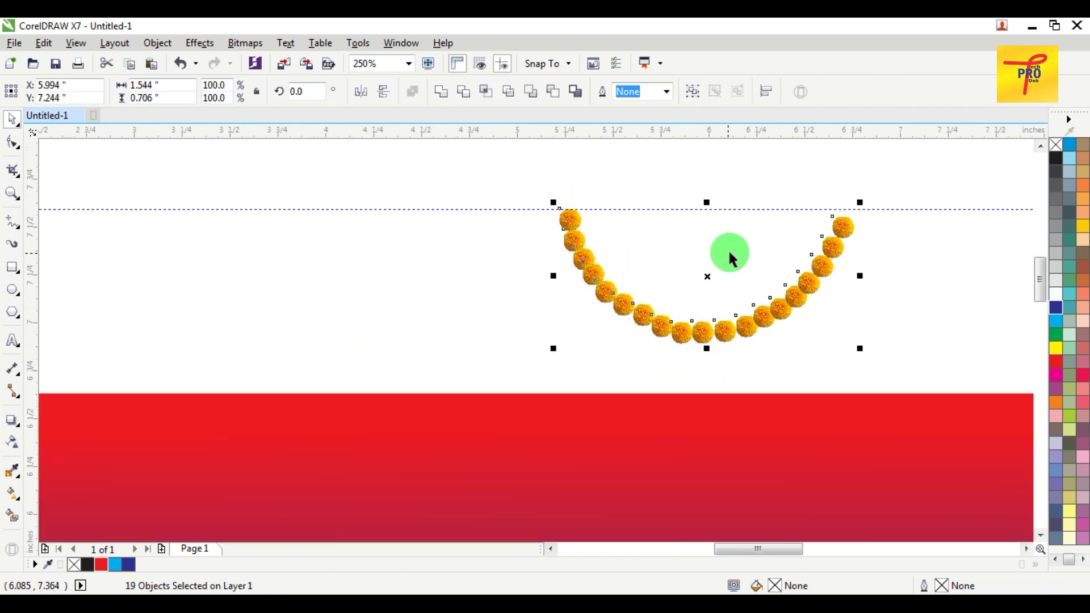
key(ctrl+g)
scroll(725, 250, down, 2)
scroll(825, 259, up, 2)
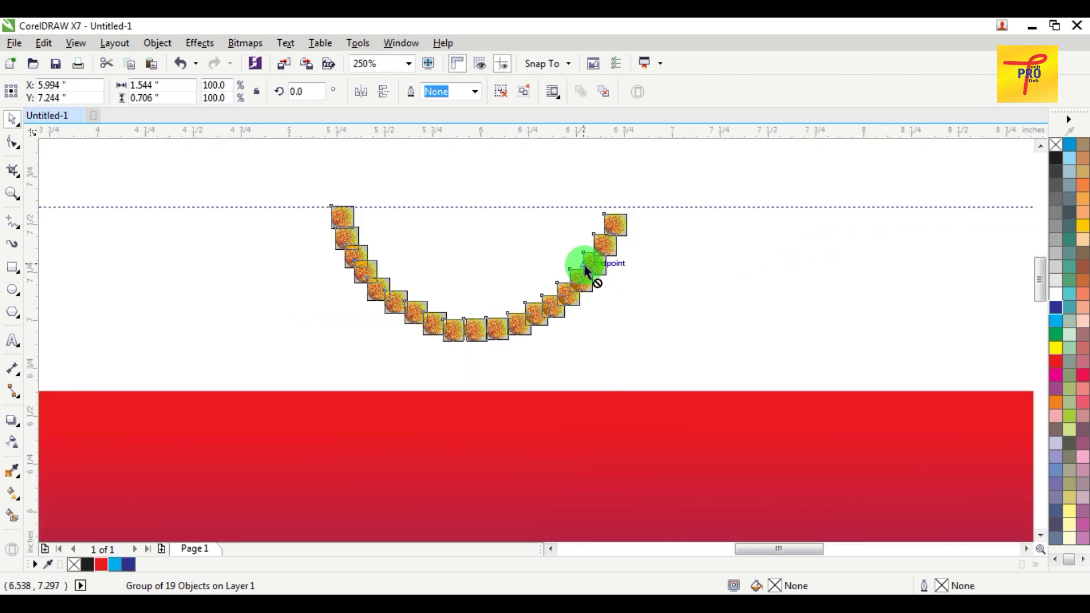
scroll(585, 275, down, 2)
Step: Move the garland onto the background and align it top-left
drag(589, 272, 474, 343)
shift+click(577, 331)
key(t)
key(l)
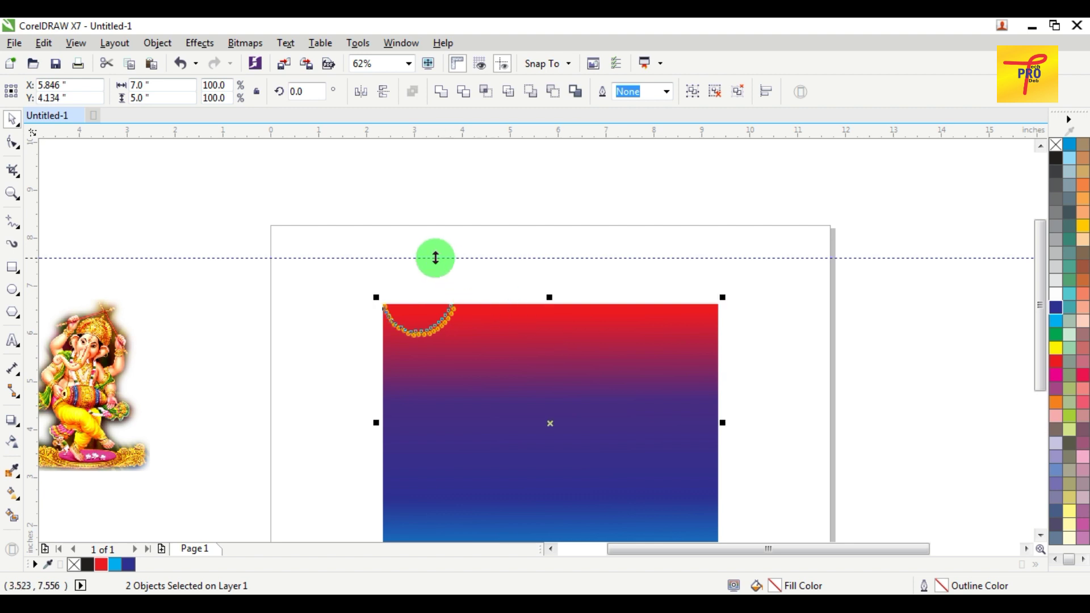
scroll(427, 318, up, 2)
Step: Tilt the garland slightly and realign it to the background's top edge
click(517, 306)
click(514, 308)
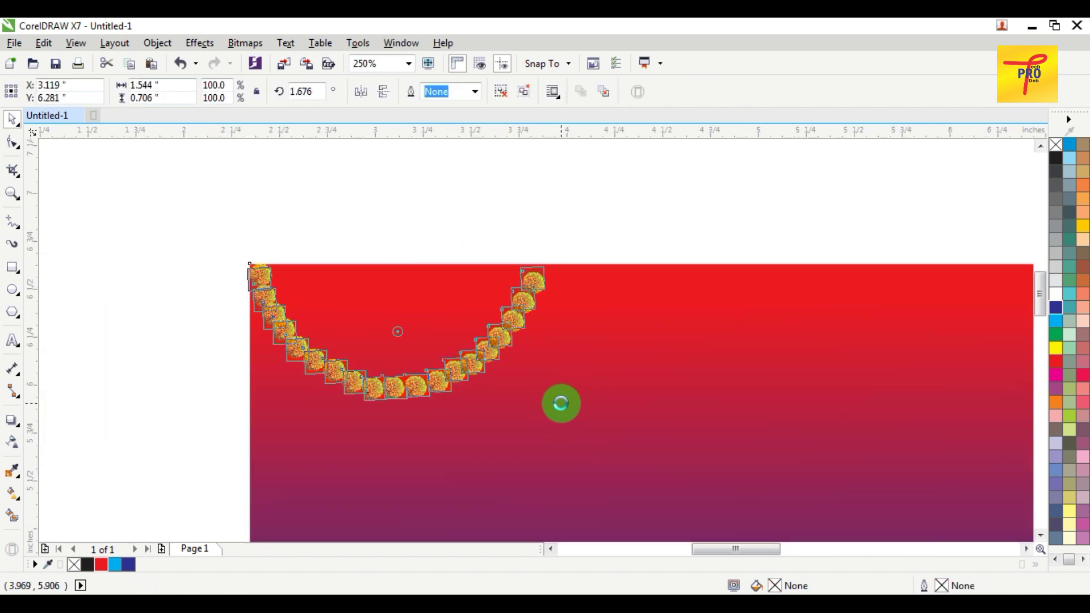
drag(548, 409, 559, 401)
click(505, 248)
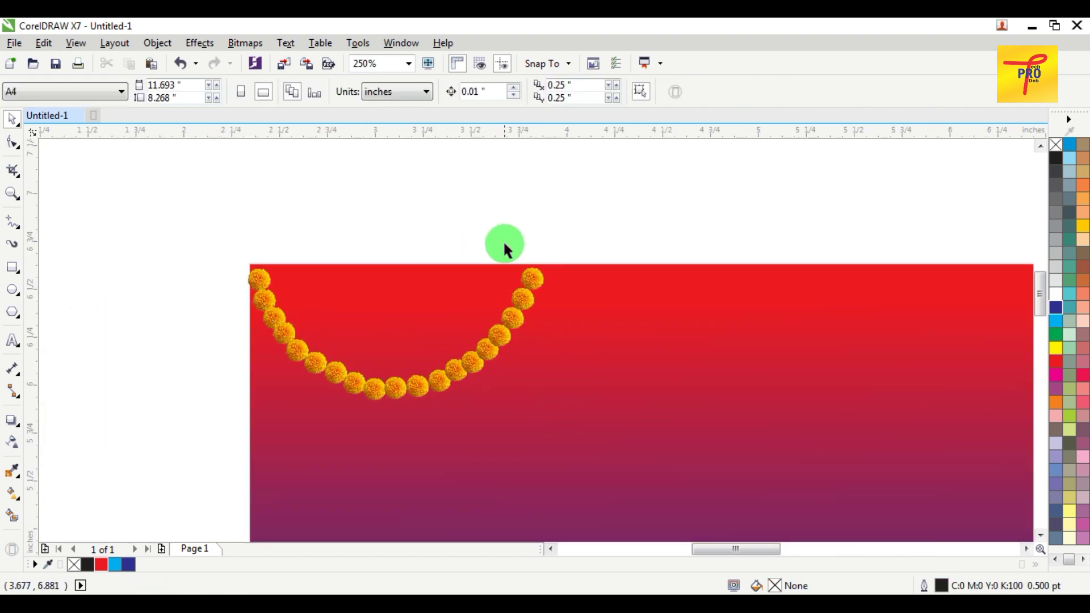
click(493, 359)
shift+click(601, 348)
key(t)
click(554, 244)
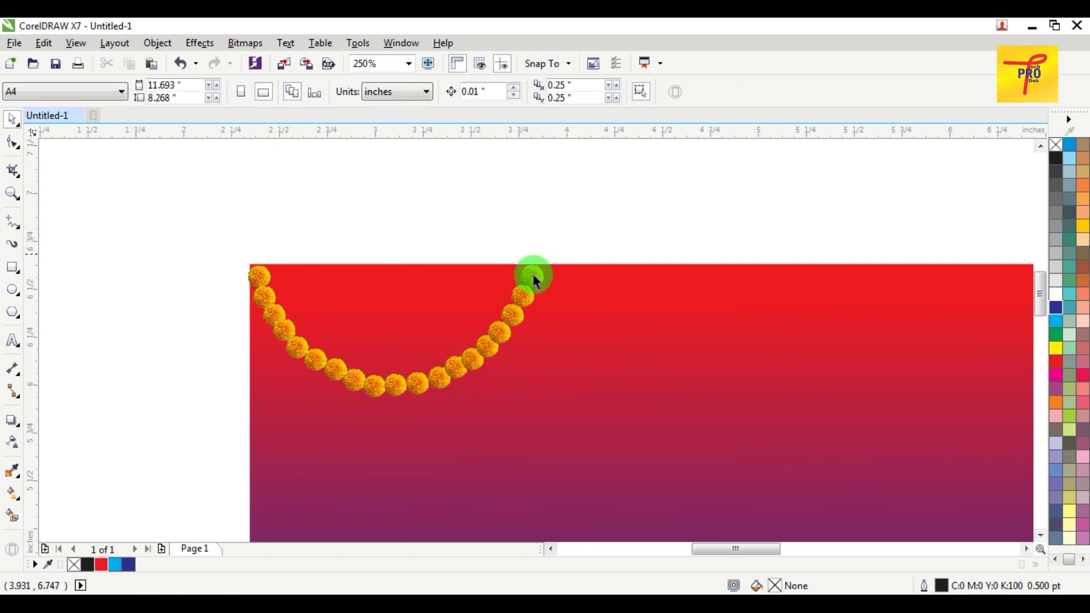
click(485, 344)
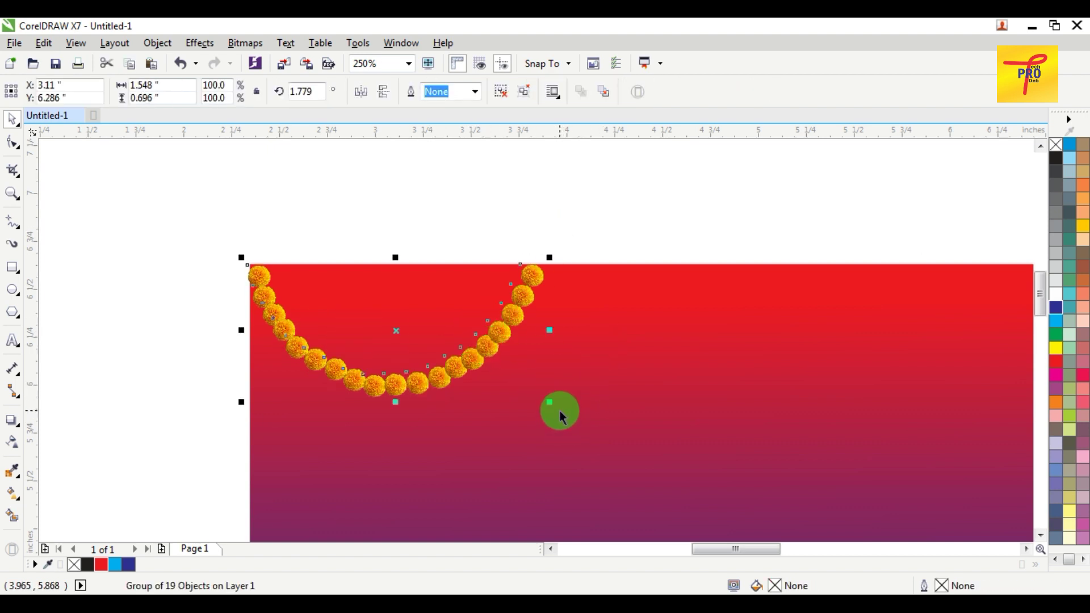
Step: Make a smaller, flatter copy of the garland nested beside the original
drag(548, 403, 526, 377)
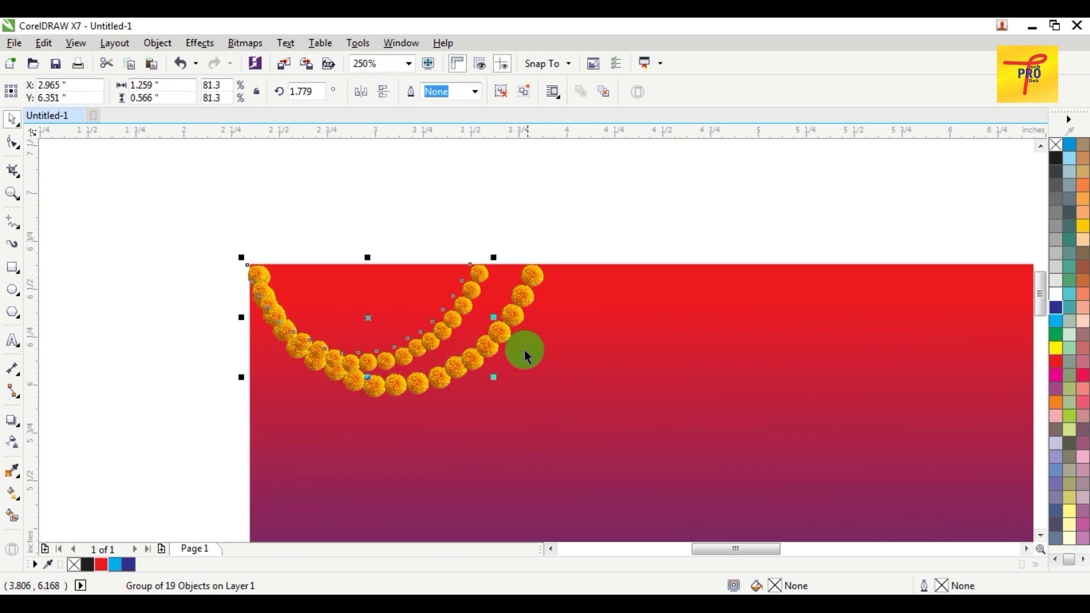
drag(519, 256, 538, 236)
click(482, 326)
scroll(515, 329, up, 2)
drag(527, 304, 511, 309)
scroll(511, 309, down, 1)
scroll(511, 309, down, 1)
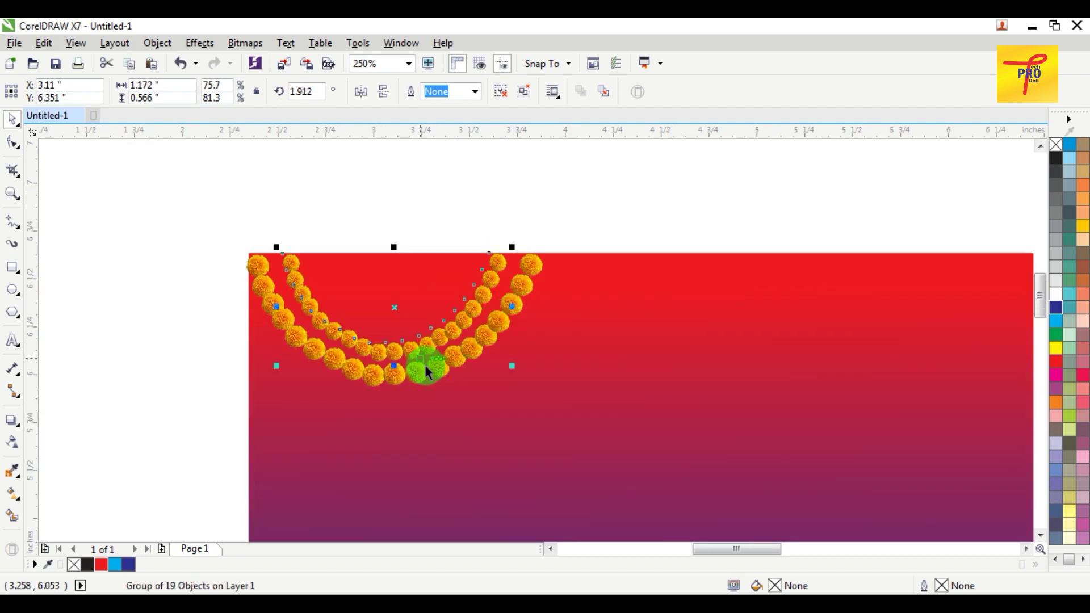
mouse_move(394, 366)
mouse_down()
mouse_move(502, 335)
mouse_move(503, 294)
mouse_up()
mouse_move(627, 187)
mouse_down()
mouse_move(560, 399)
mouse_move(527, 384)
mouse_up()
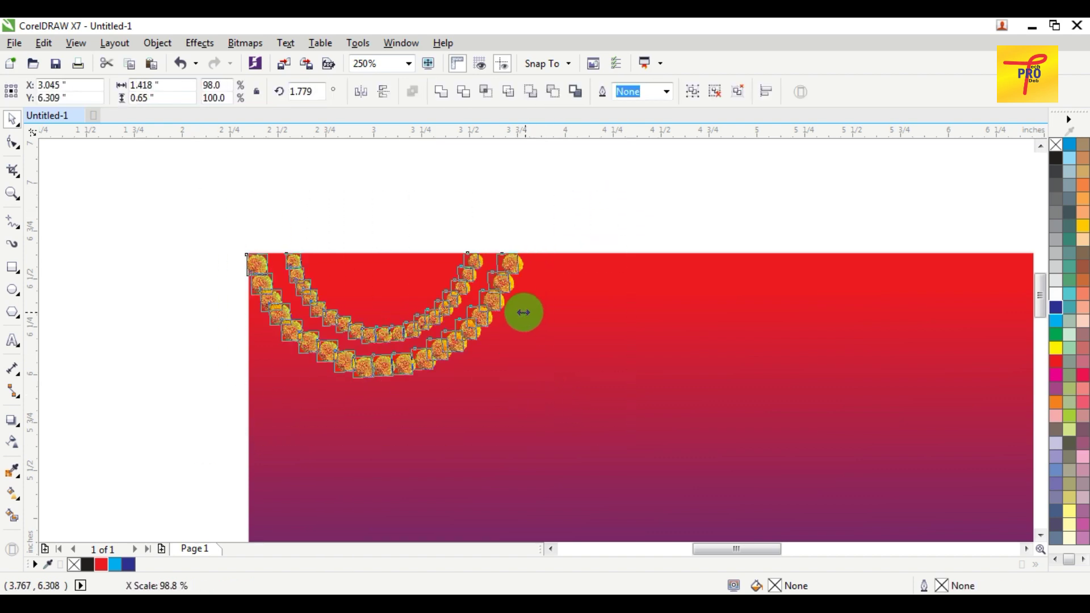
scroll(616, 344, down, 4)
Step: Group both garlands into one double garland and show the position transform settings
click(806, 339)
scroll(609, 264, up, 2)
drag(619, 241, 163, 416)
key(ctrl+g)
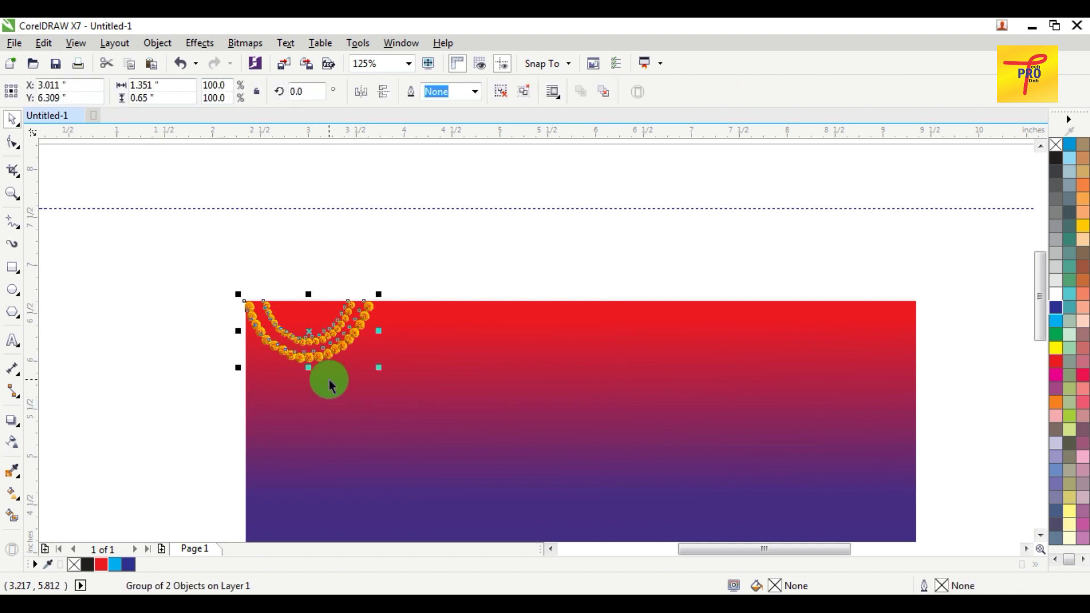
key(alt+F7)
drag(415, 247, 150, 394)
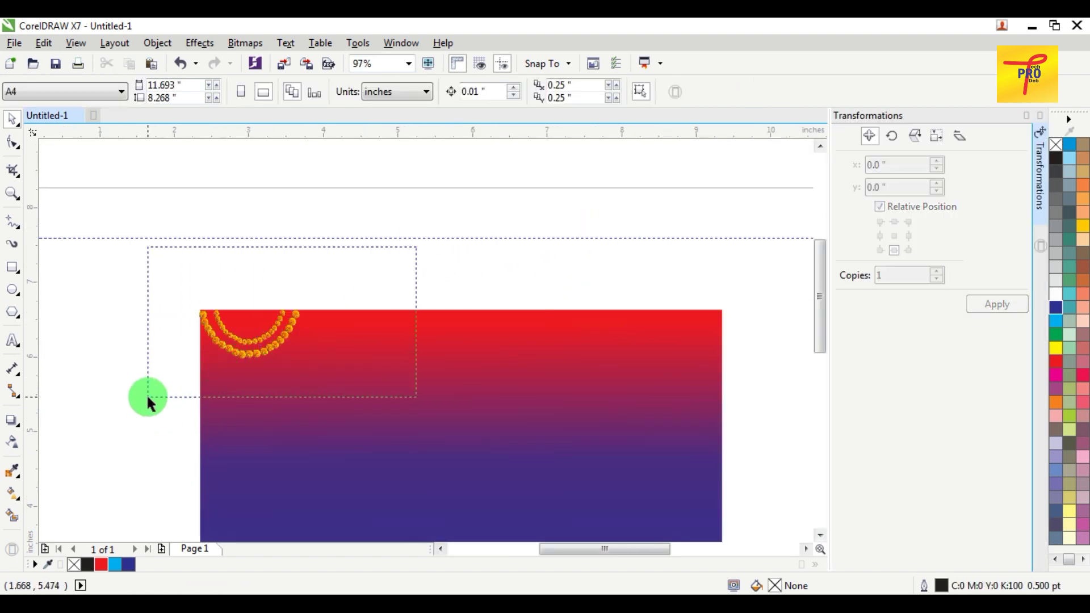
Step: Repeat the double garland across the top, offset by one garland width, five copies total
click(909, 236)
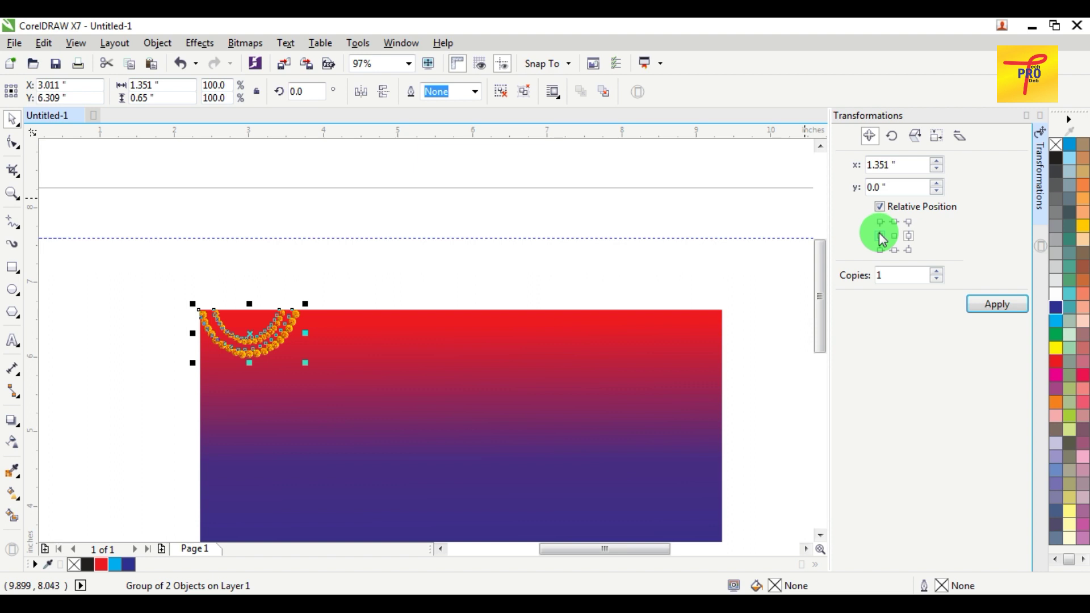
click(880, 235)
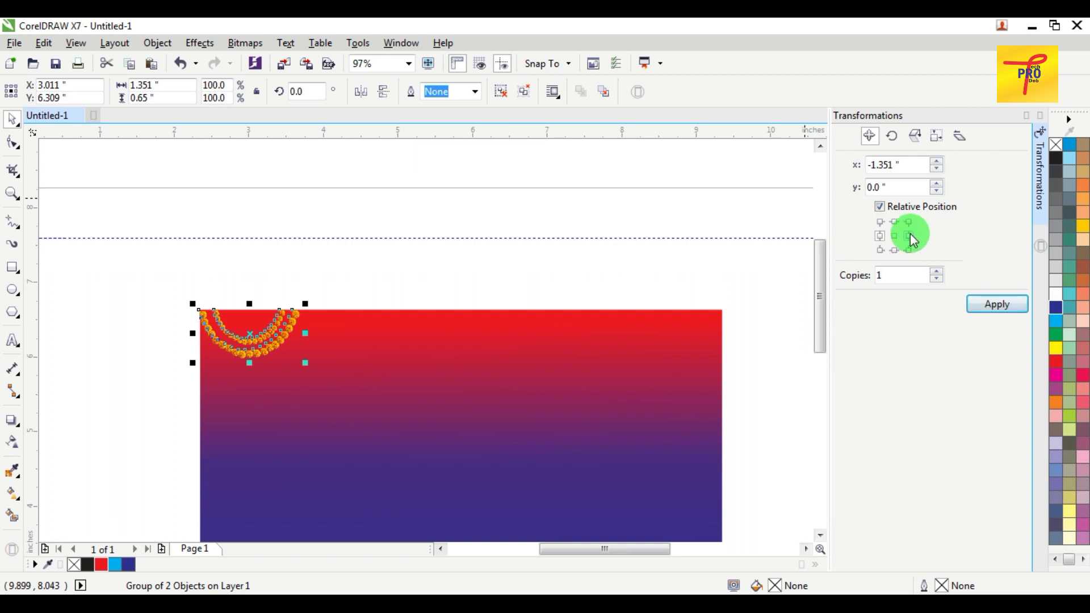
click(1000, 309)
click(1001, 309)
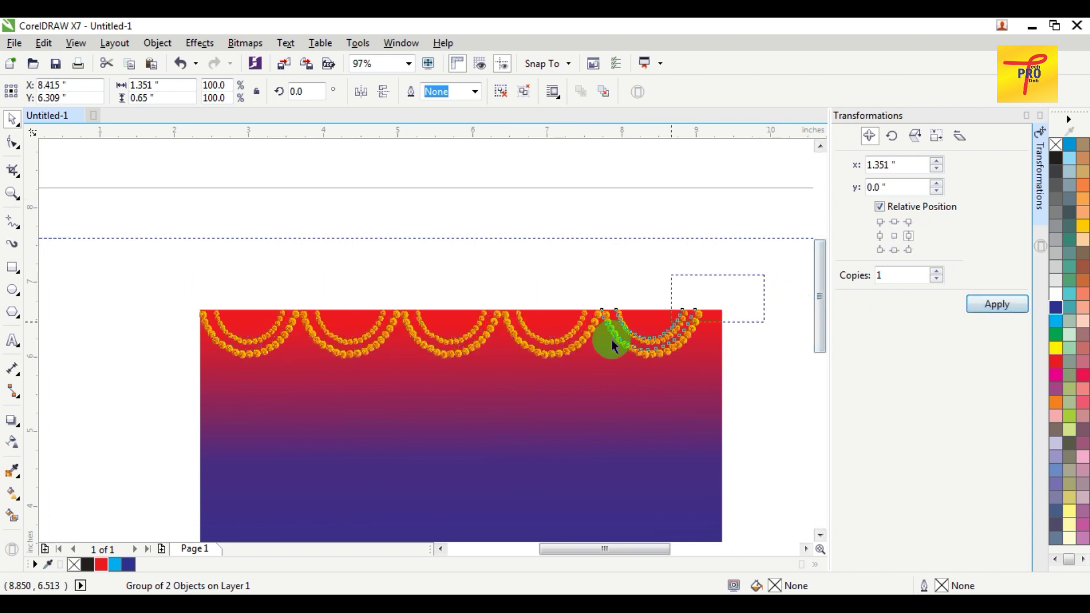
drag(687, 324, 85, 428)
Step: Stretch the row of five garlands slightly wider to span the whole top edge
scroll(747, 335, up, 5)
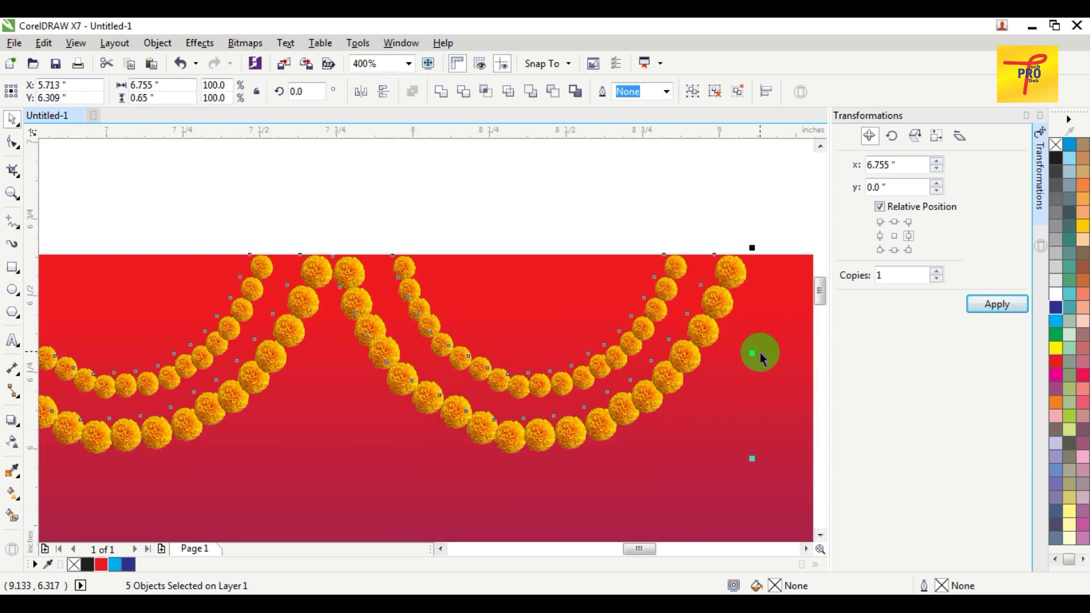
scroll(761, 355, down, 3)
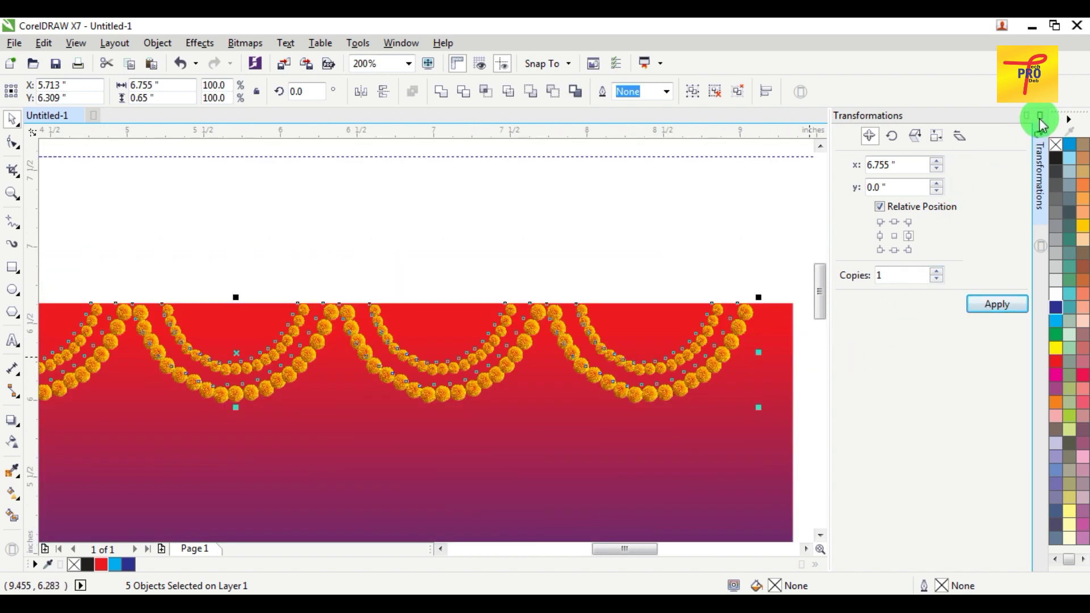
click(1043, 122)
scroll(917, 340, up, 2)
drag(812, 366, 863, 377)
scroll(613, 304, down, 5)
click(570, 293)
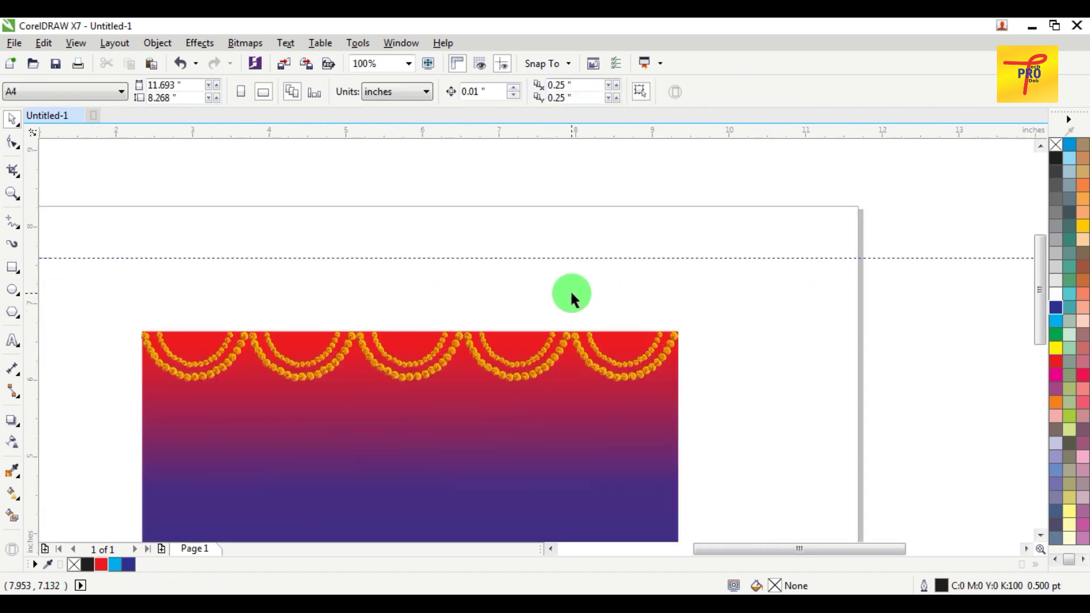
scroll(607, 294, down, 3)
scroll(646, 295, up, 1)
scroll(427, 323, up, 1)
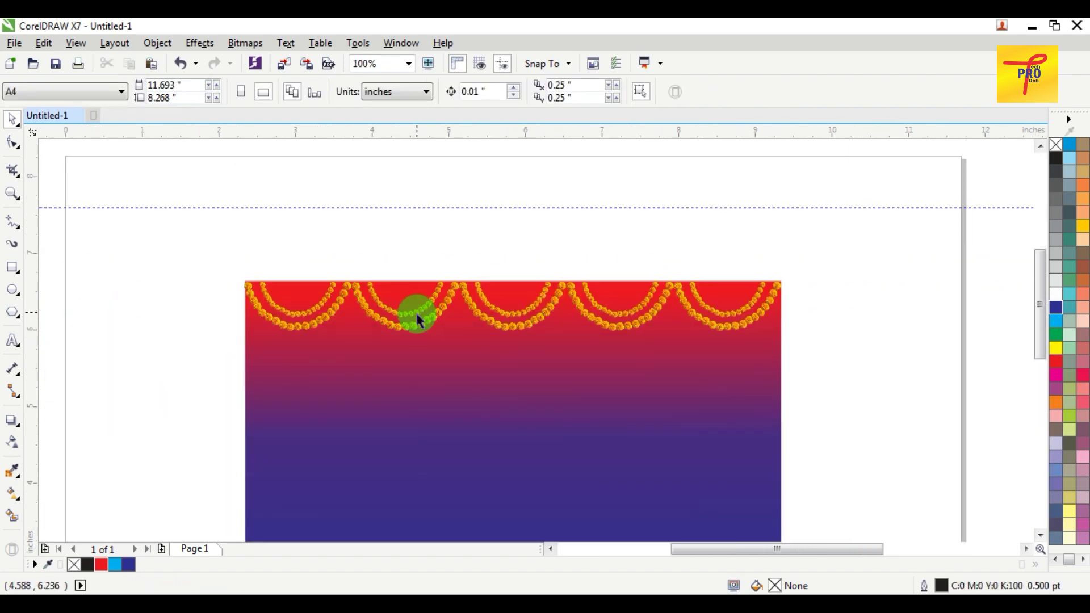
Step: Copy one garland swag to a spot above the background
ctrl+click(415, 327)
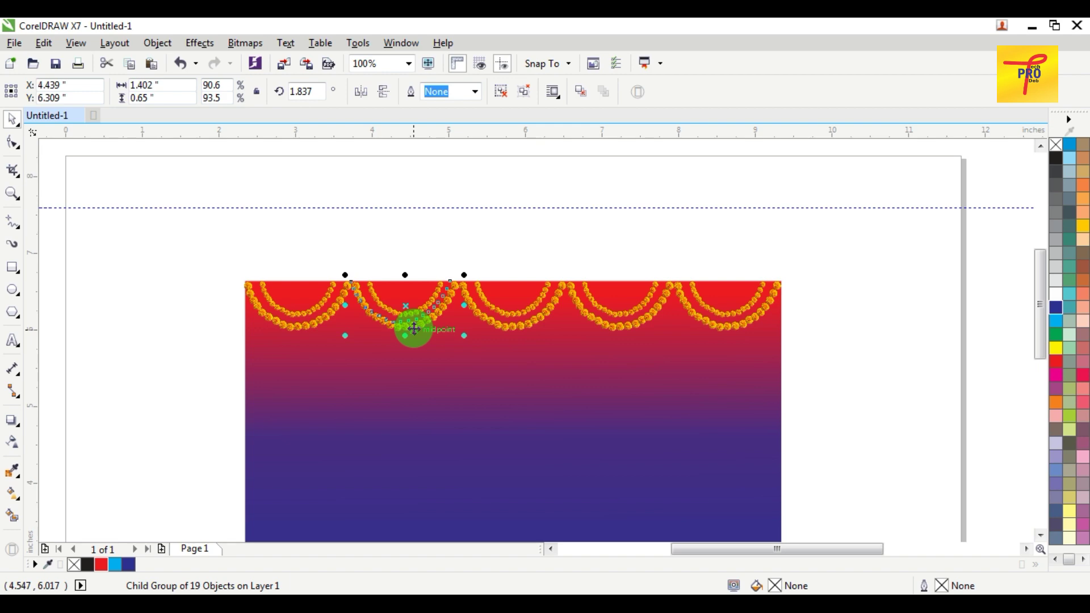
scroll(414, 328, up, 2)
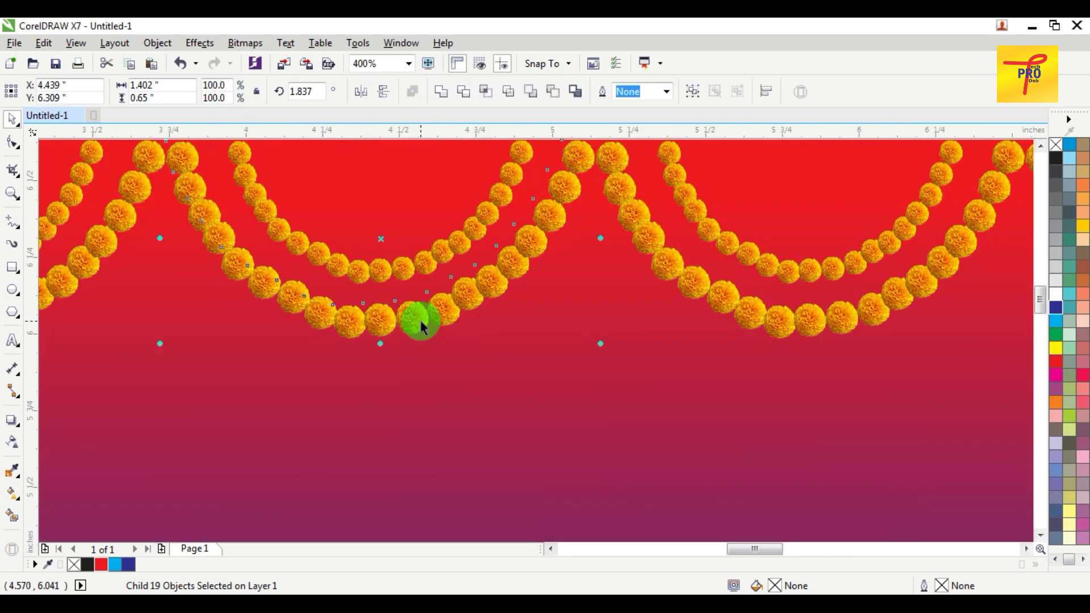
scroll(414, 328, down, 2)
key(Escape)
drag(420, 328, 440, 241)
key(ctrl+z)
drag(428, 285, 448, 238)
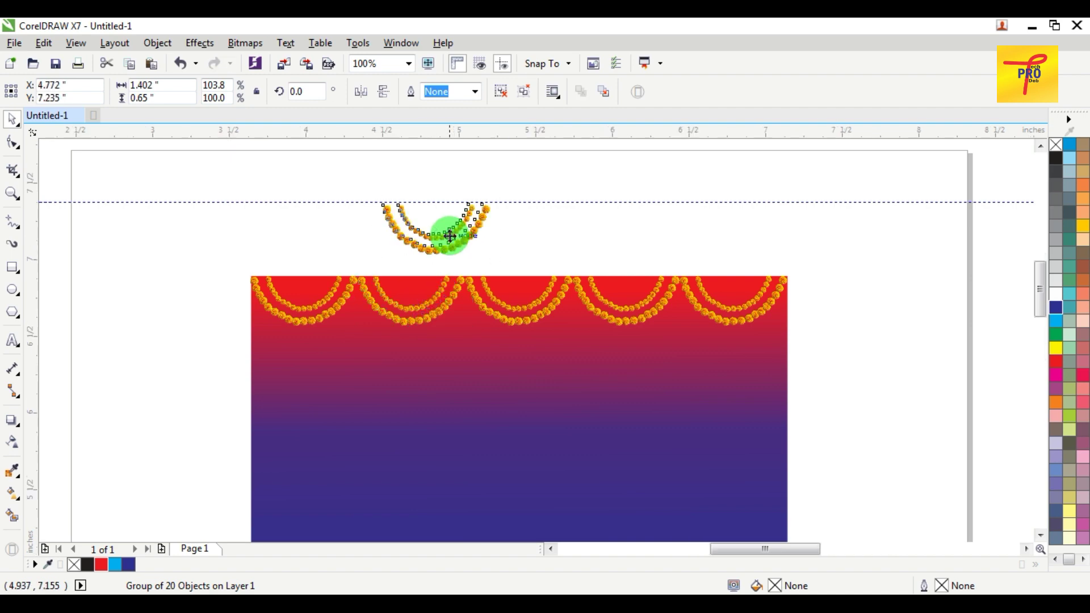
Step: Ungroup the swag copy, pull out one flower and delete the leftover flowers
scroll(450, 236, up, 2)
key(ctrl+u)
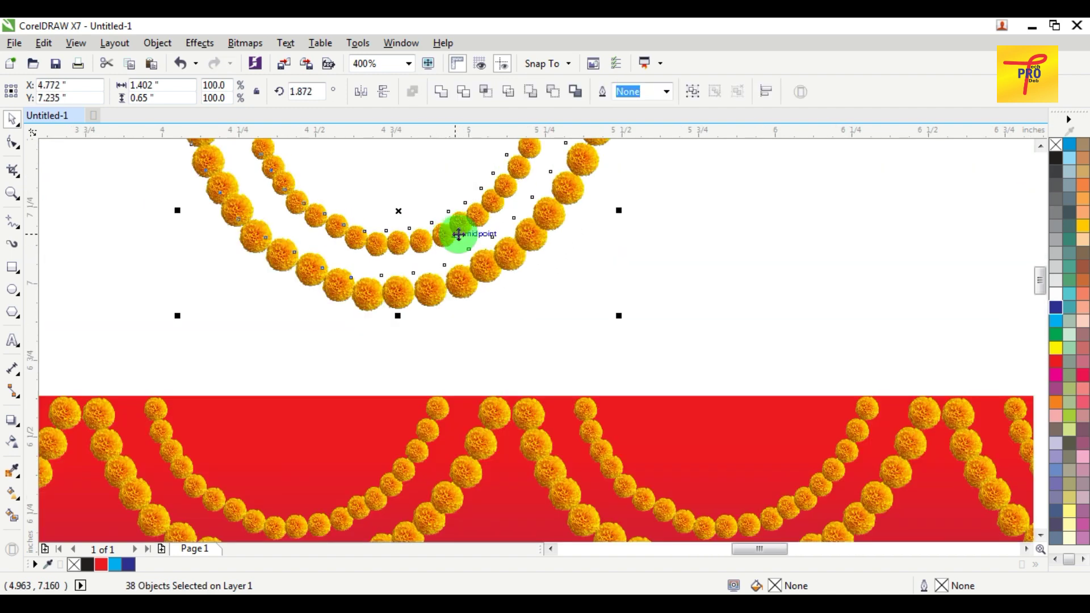
scroll(459, 234, down, 1)
click(555, 257)
drag(433, 263, 253, 229)
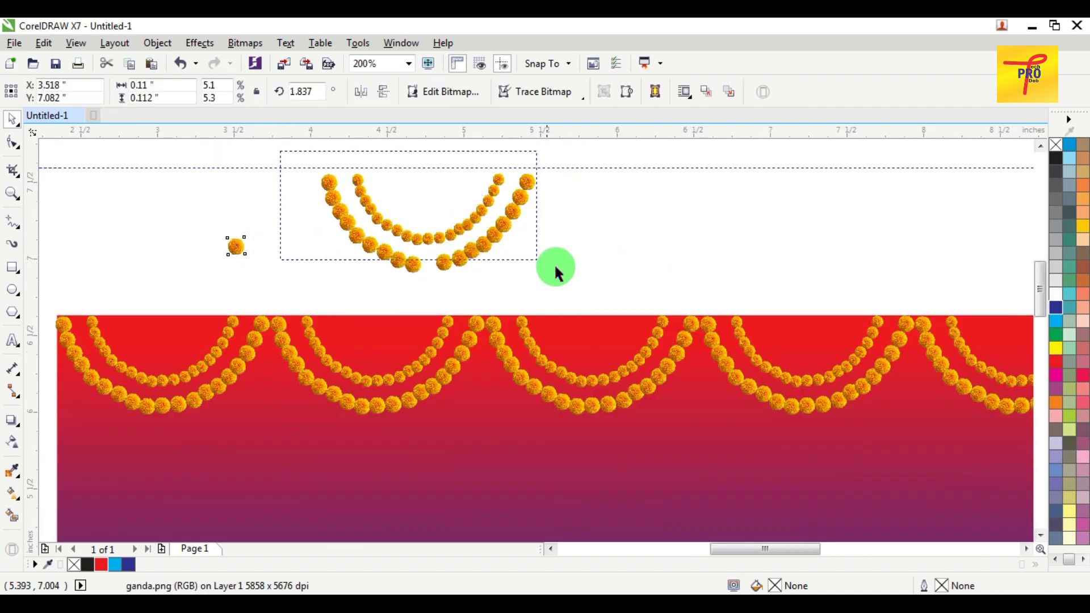
drag(507, 258, 598, 281)
key(Delete)
Step: Enlarge the lone flower slightly and move it onto a garland junction
click(261, 241)
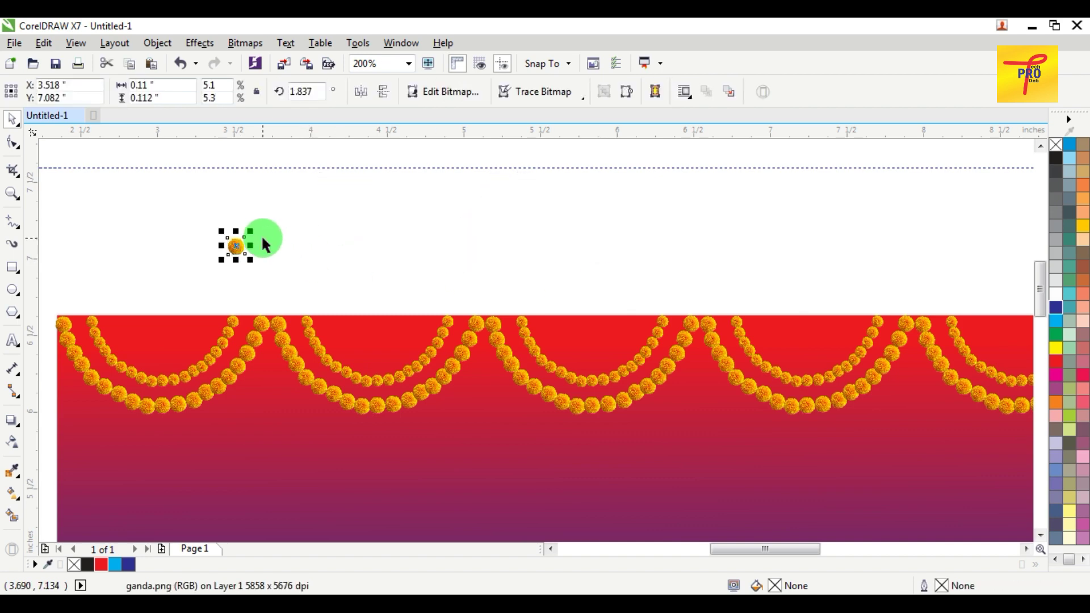
drag(248, 232, 263, 222)
click(312, 231)
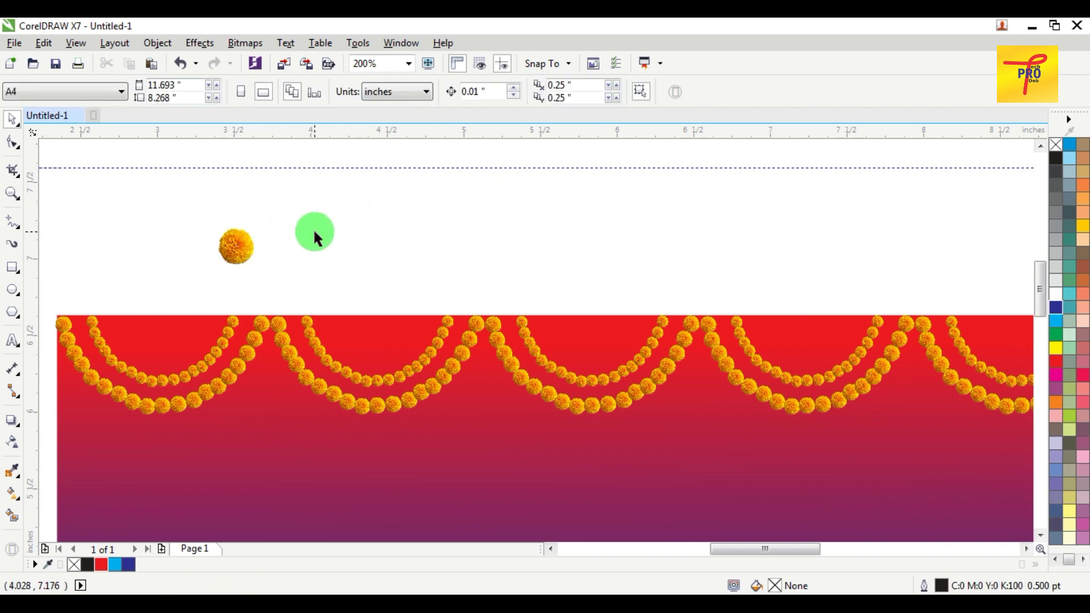
scroll(311, 231, down, 2)
scroll(274, 274, up, 1)
drag(317, 194, 333, 243)
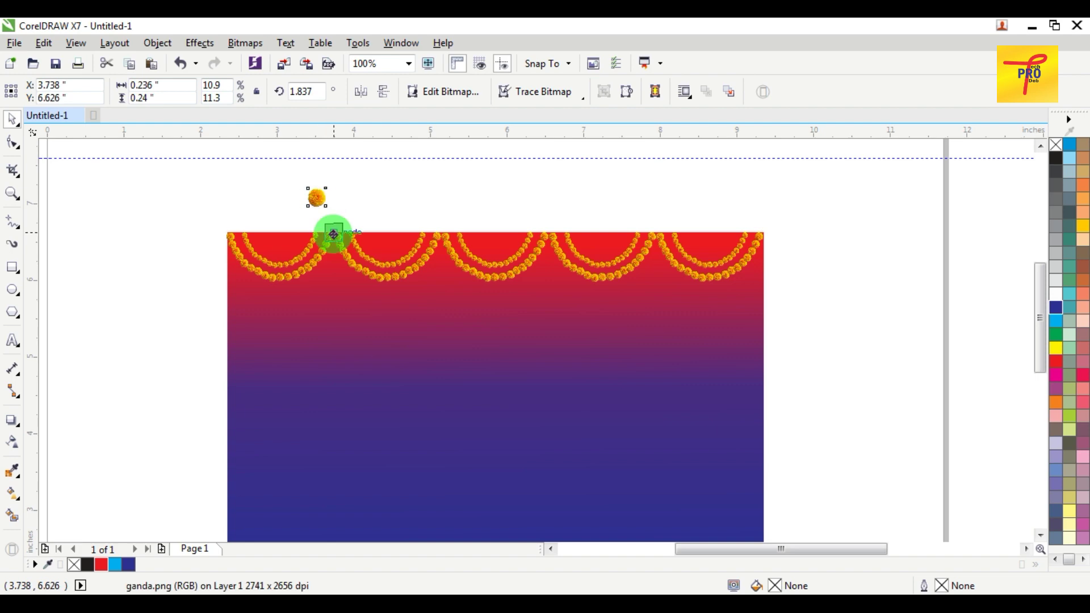
Step: Snap the flower to the junction and stack copies downward with the Position transformation
scroll(332, 238, up, 2)
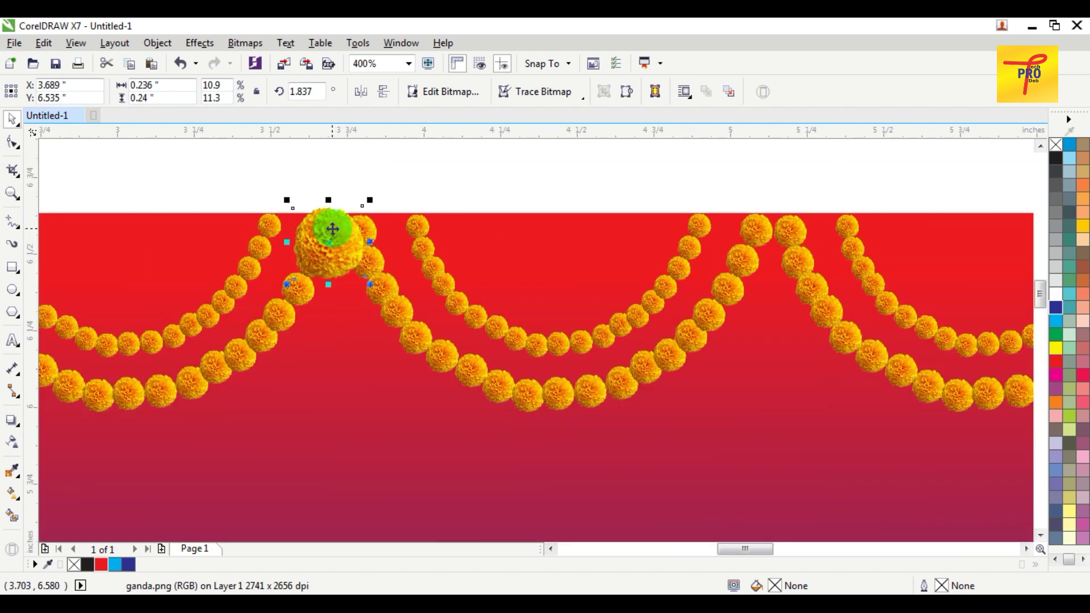
mouse_move(333, 240)
mouse_down()
mouse_move(341, 365)
mouse_move(324, 220)
mouse_move(330, 243)
mouse_up()
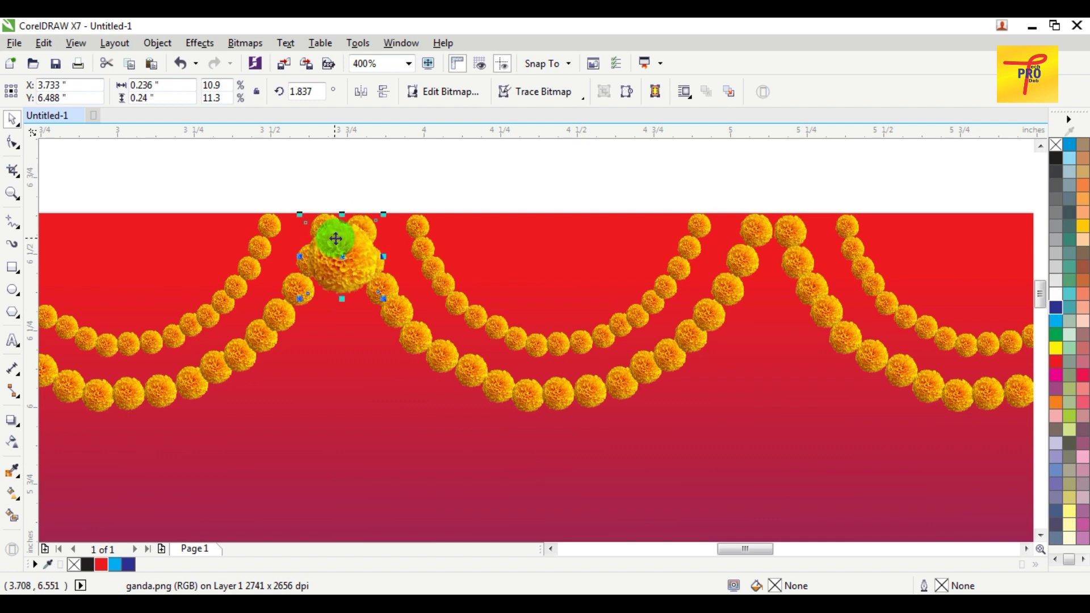
scroll(332, 241, down, 2)
key(alt+F7)
scroll(389, 239, down, 1)
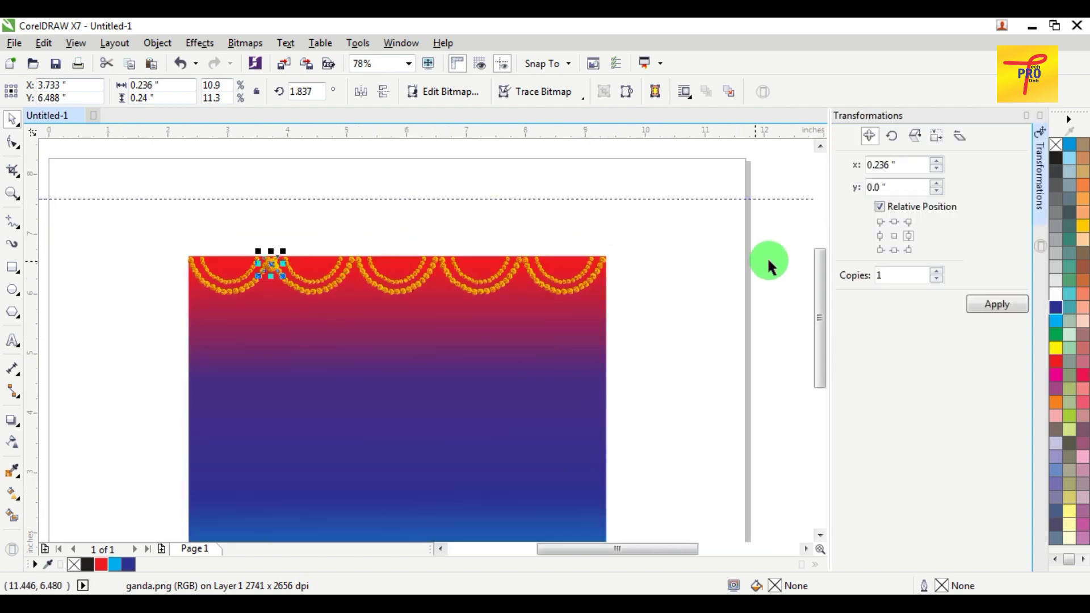
click(1005, 305)
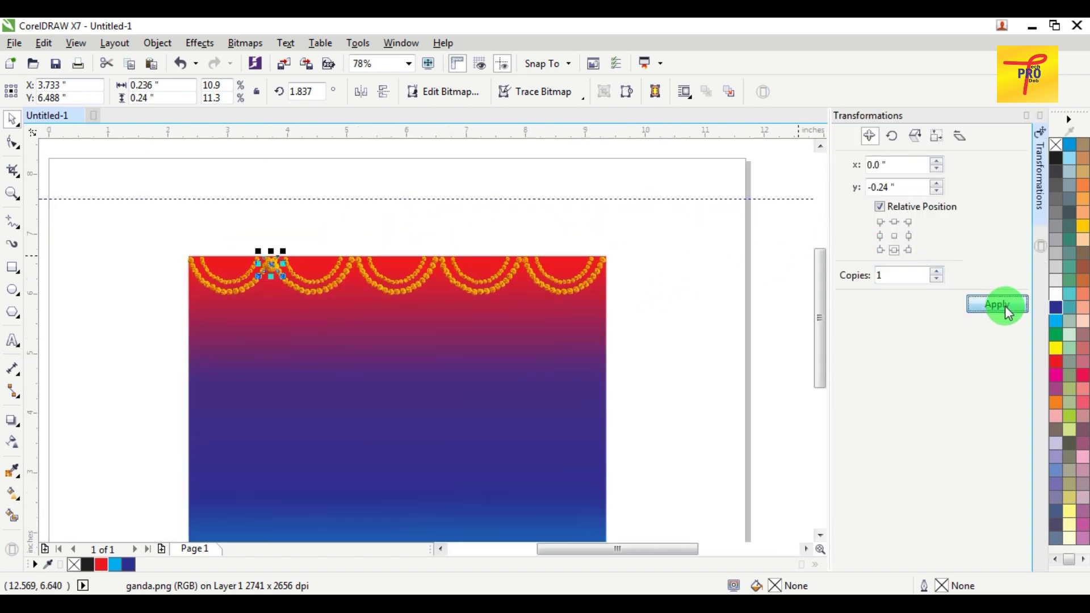
Step: Group the six stacked marigolds into one hanging string
click(318, 204)
drag(286, 264, 261, 355)
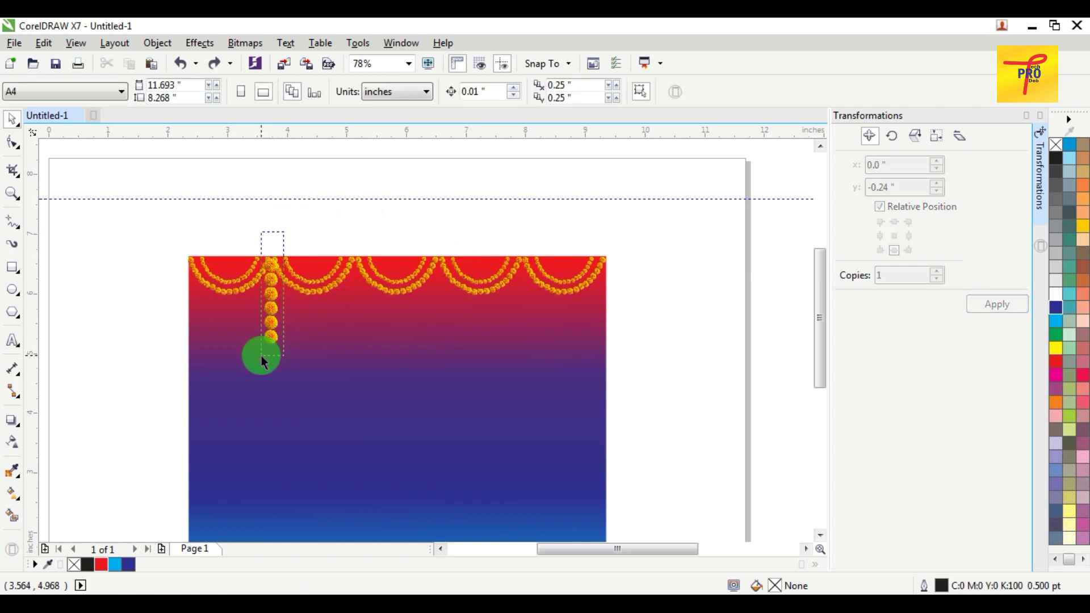
key(ctrl+g)
drag(275, 316, 420, 253)
key(ctrl+z)
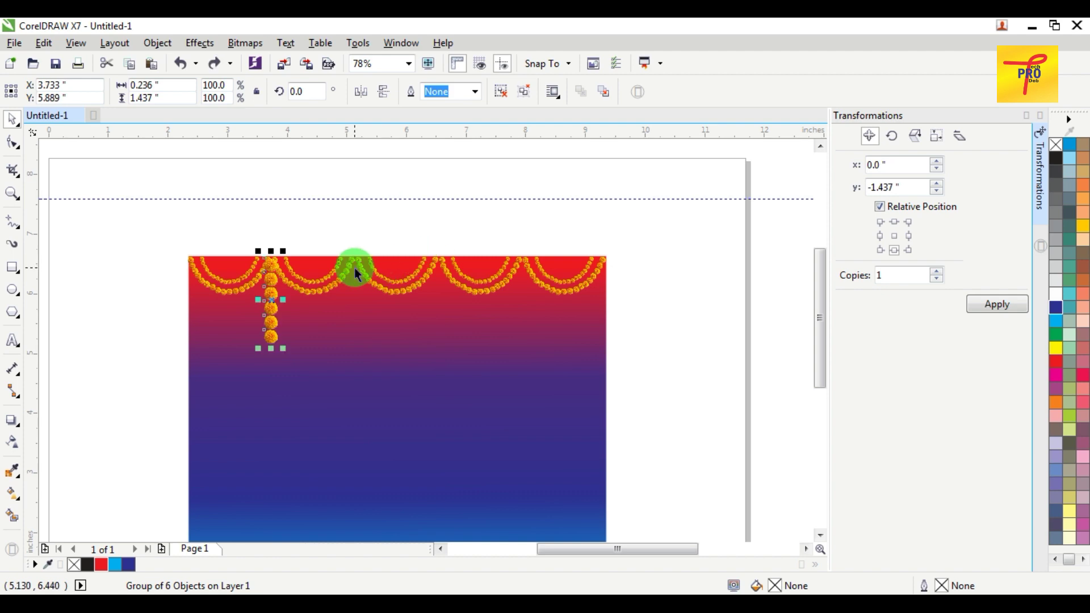
Step: Copy the marigold string to the next swag junctions across the top
scroll(354, 267, up, 2)
scroll(248, 274, up, 2)
mouse_move(146, 311)
mouse_down()
mouse_move(465, 308)
mouse_move(648, 343)
mouse_move(652, 314)
mouse_up()
scroll(488, 327, down, 2)
scroll(648, 312, up, 2)
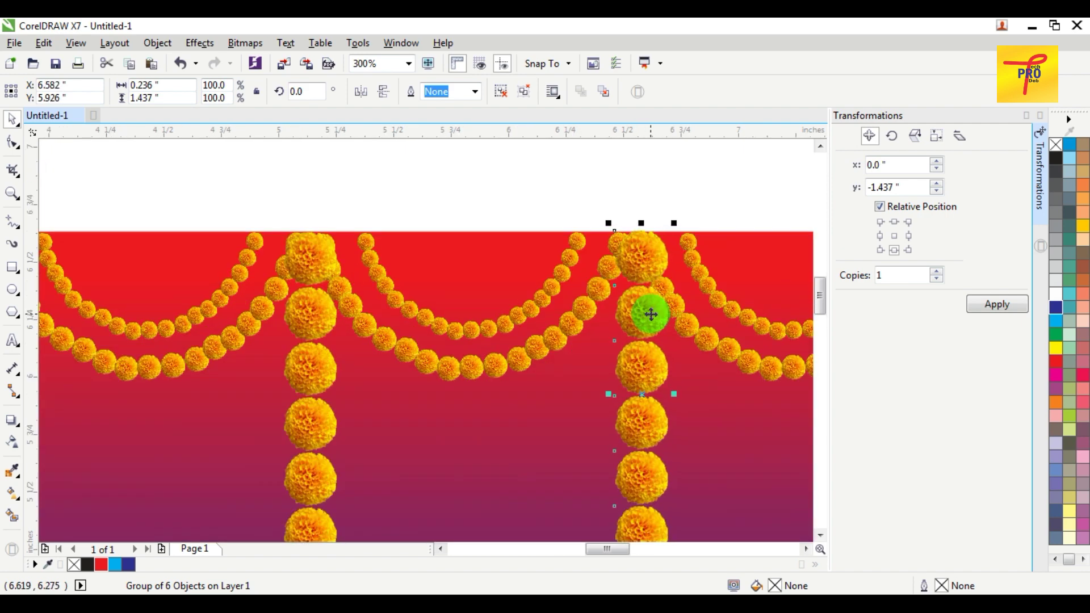
scroll(664, 312, down, 4)
scroll(653, 317, down, 2)
scroll(717, 329, up, 4)
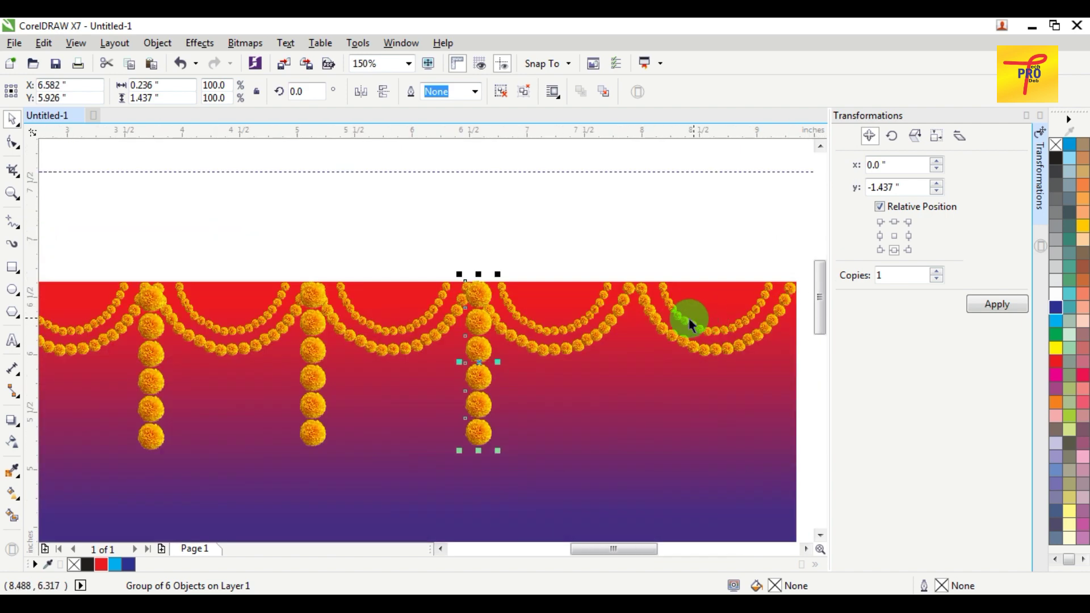
drag(477, 372, 640, 377)
scroll(445, 366, down, 2)
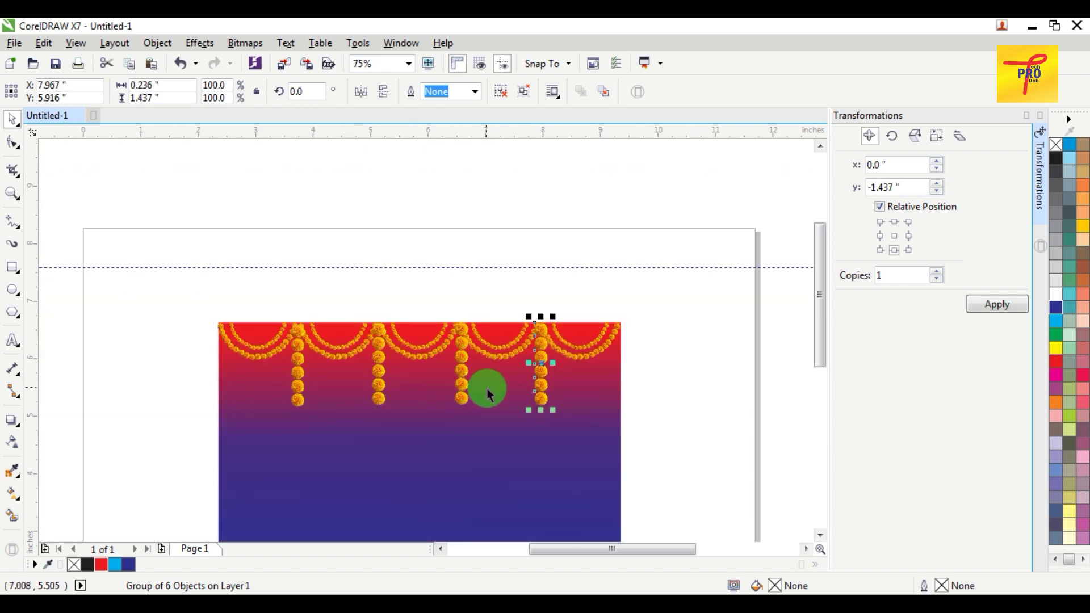
scroll(639, 357, up, 2)
Step: Place copies of the string at the right and left edges of the background
drag(443, 390, 591, 437)
shift+click(445, 337)
click(555, 243)
scroll(588, 279, down, 2)
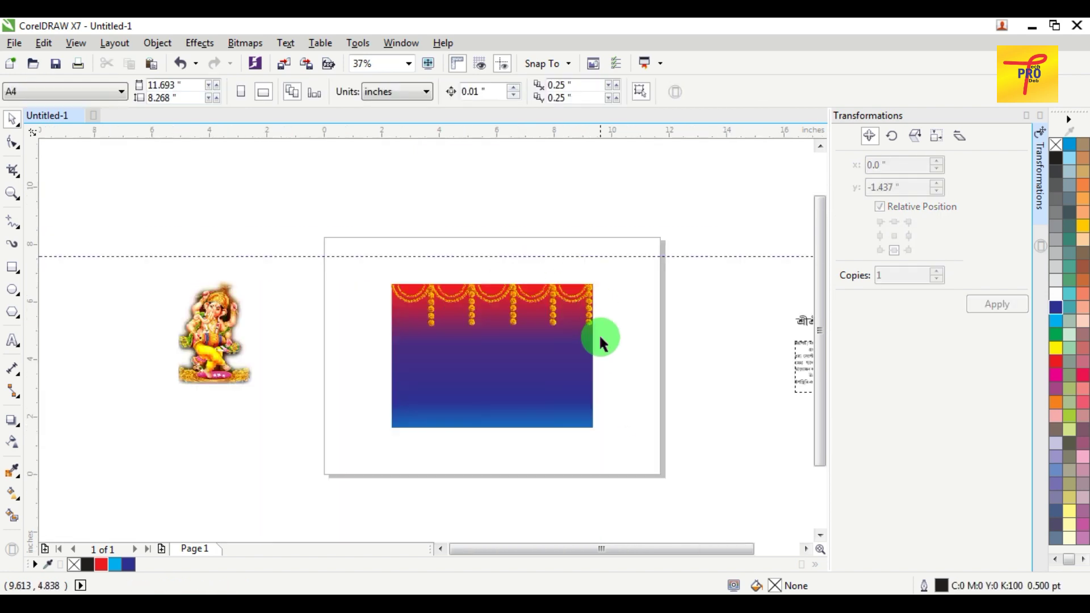
drag(599, 332, 403, 331)
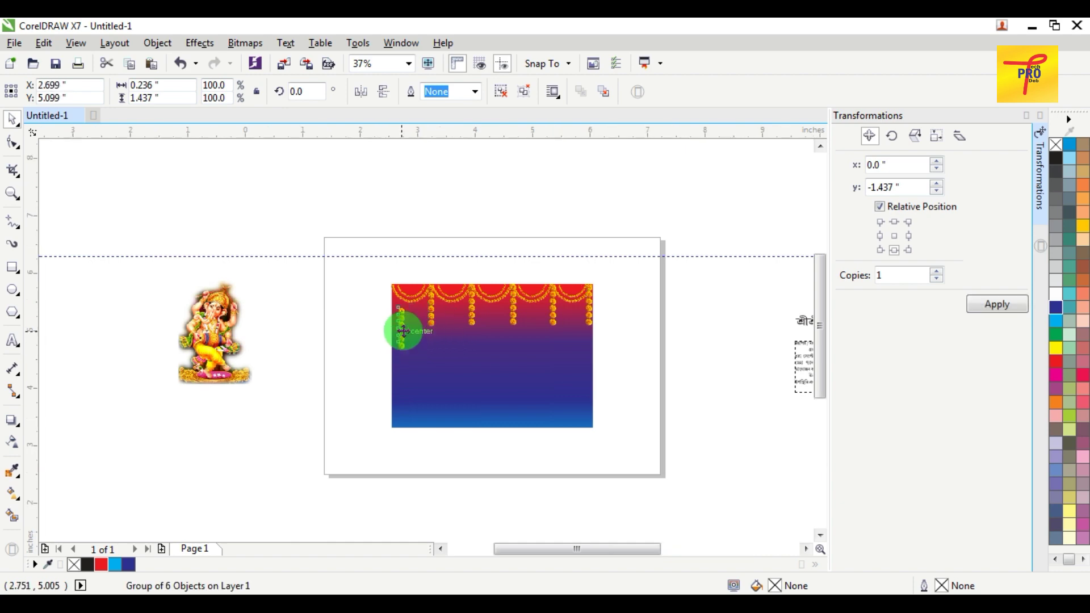
scroll(403, 331, up, 2)
scroll(423, 303, down, 2)
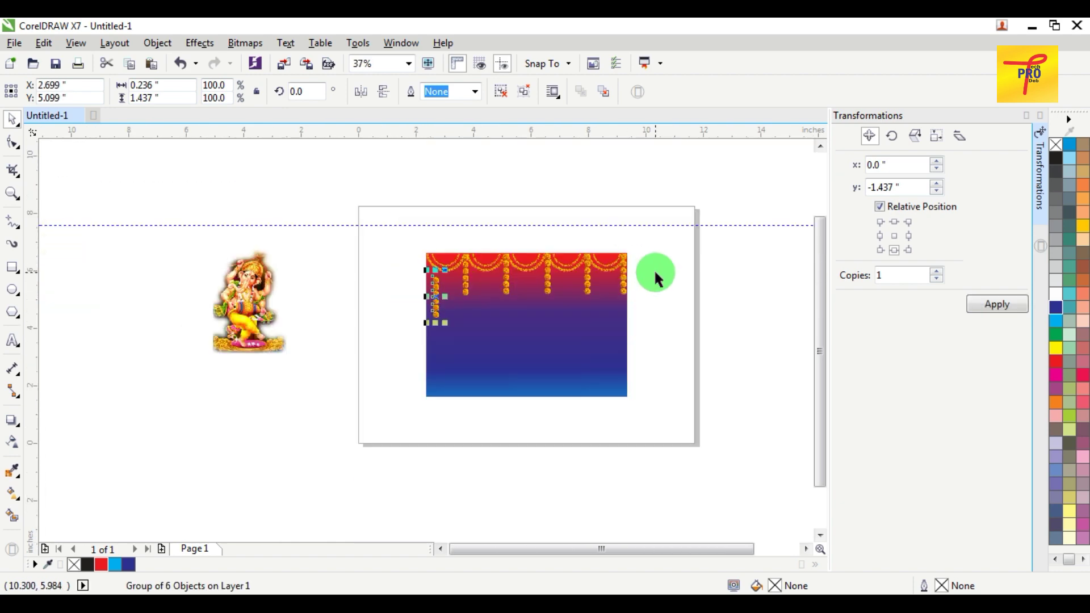
Step: Align the edge strings' tops with the other strings
shift+click(624, 291)
scroll(437, 268, up, 1)
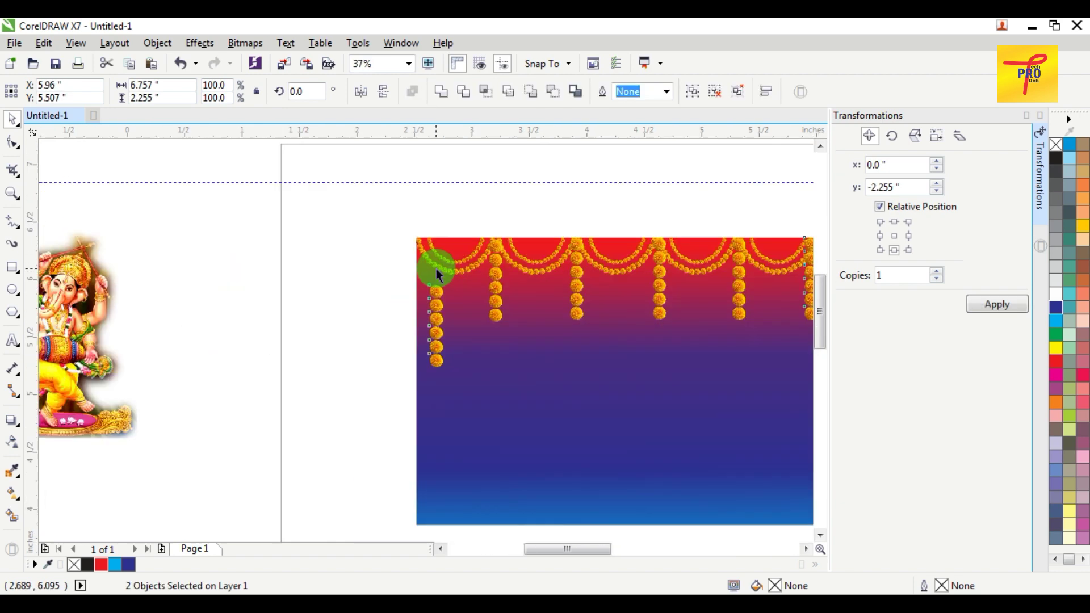
scroll(436, 268, up, 1)
key(t)
click(350, 240)
click(438, 304)
shift+click(451, 418)
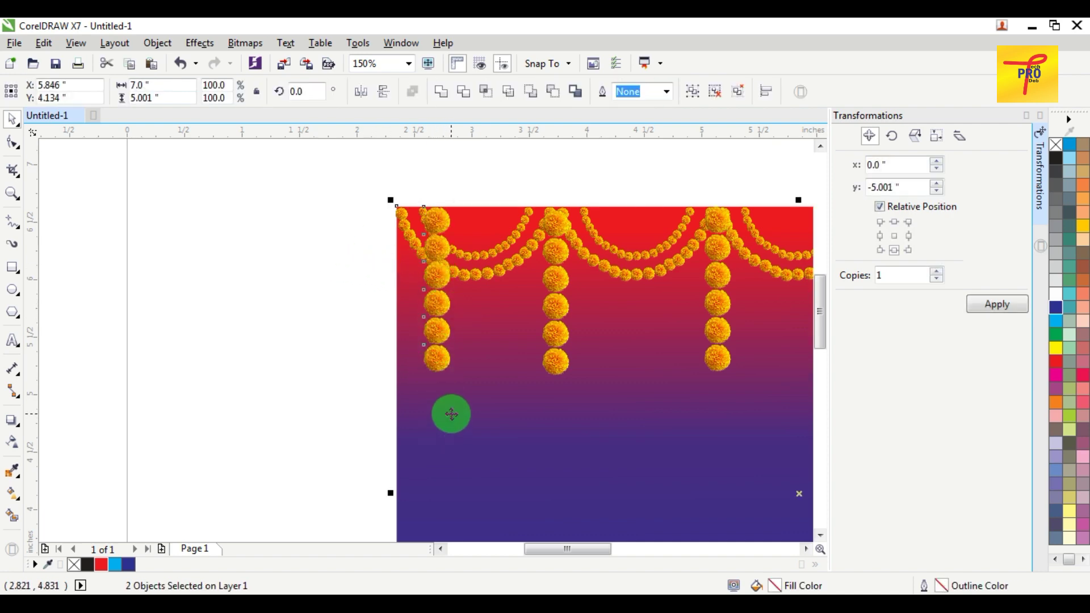
key(shift+Page_Down)
key(ctrl+z)
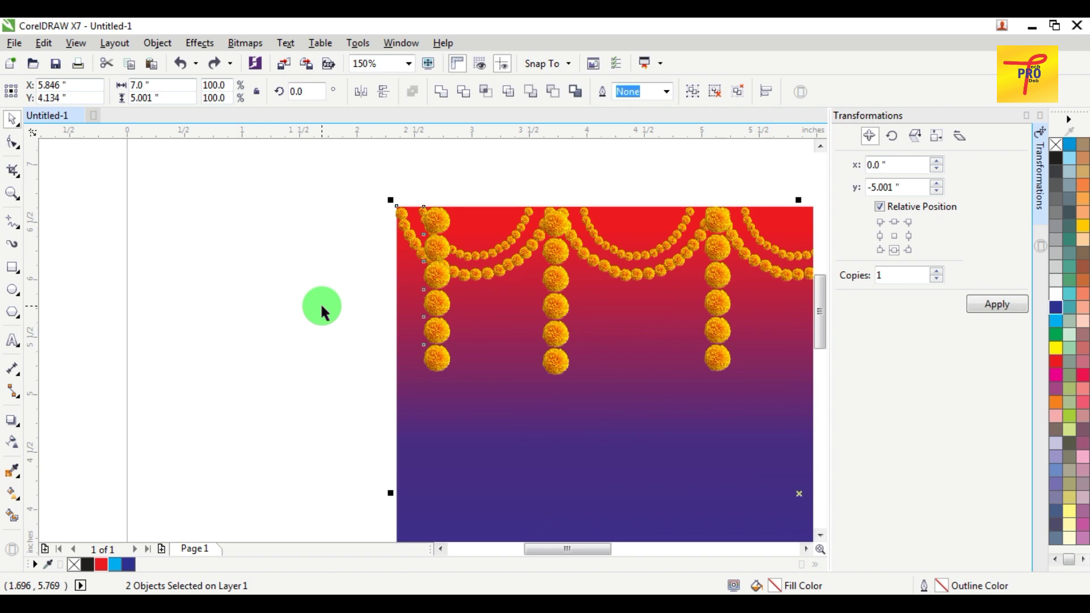
Step: Left-align the left string onto the background's edge
key(l)
key(Escape)
scroll(492, 291, down, 2)
scroll(554, 289, up, 1)
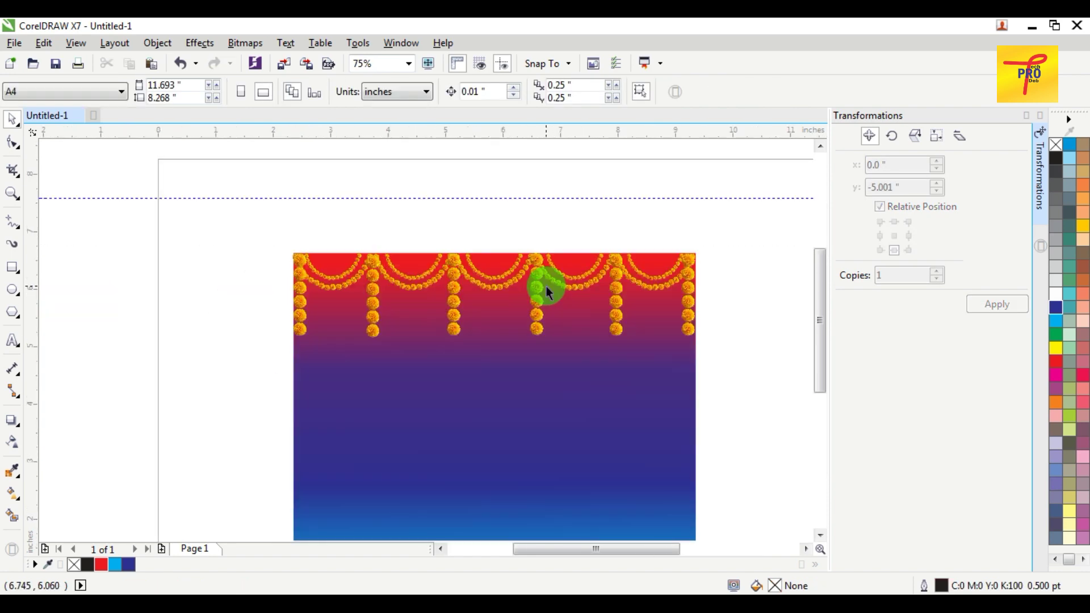
Step: Extend the right edge string downward with a transformed copy
click(689, 321)
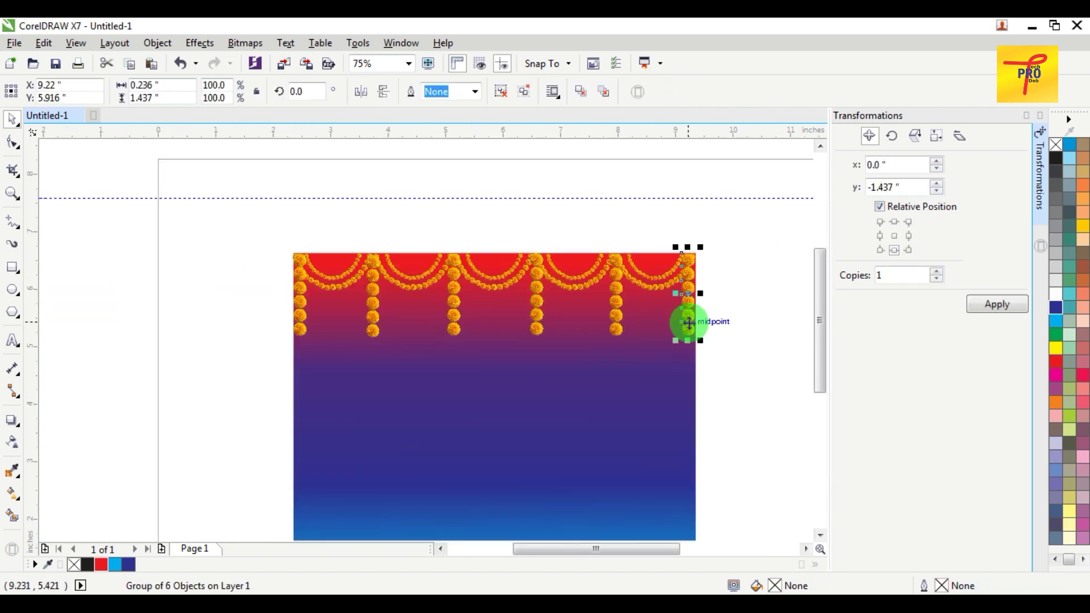
click(873, 276)
click(988, 294)
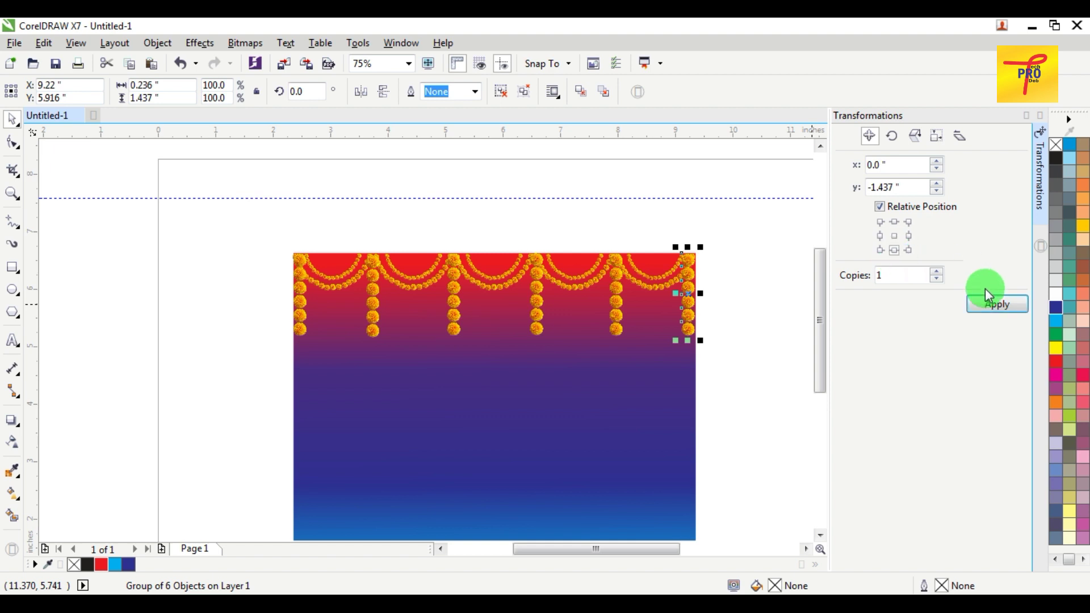
click(896, 222)
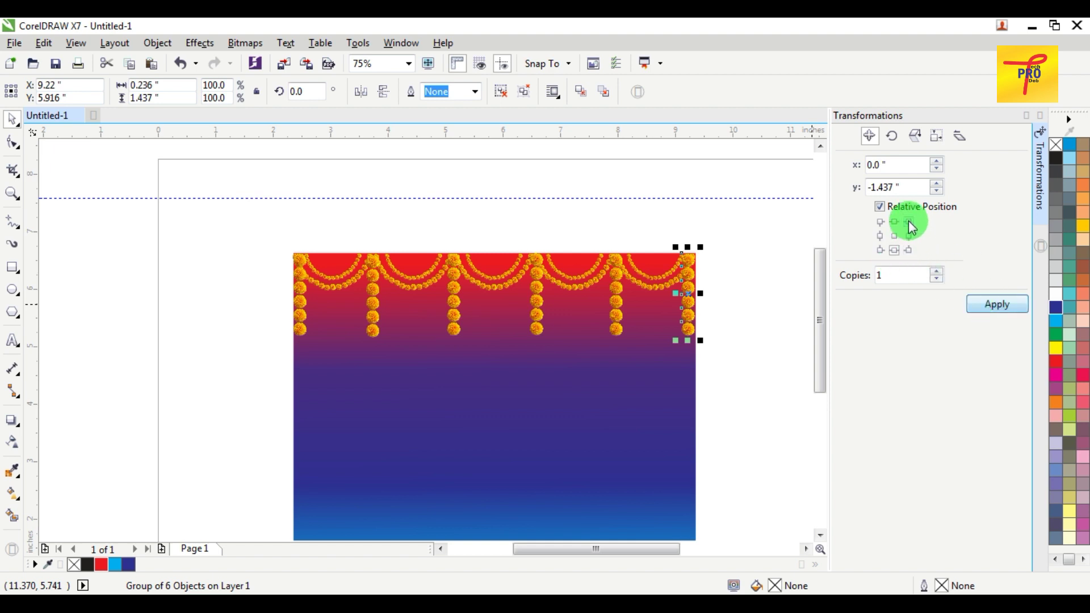
click(896, 251)
click(988, 304)
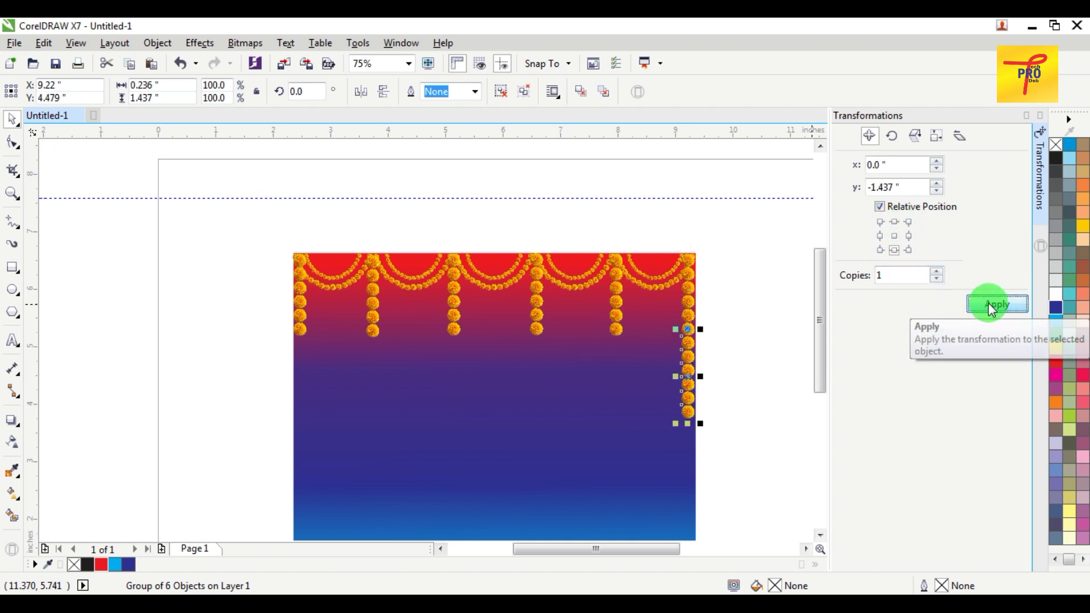
Step: Move the six-piece left garland group down 1.437 inches to match the right
click(304, 323)
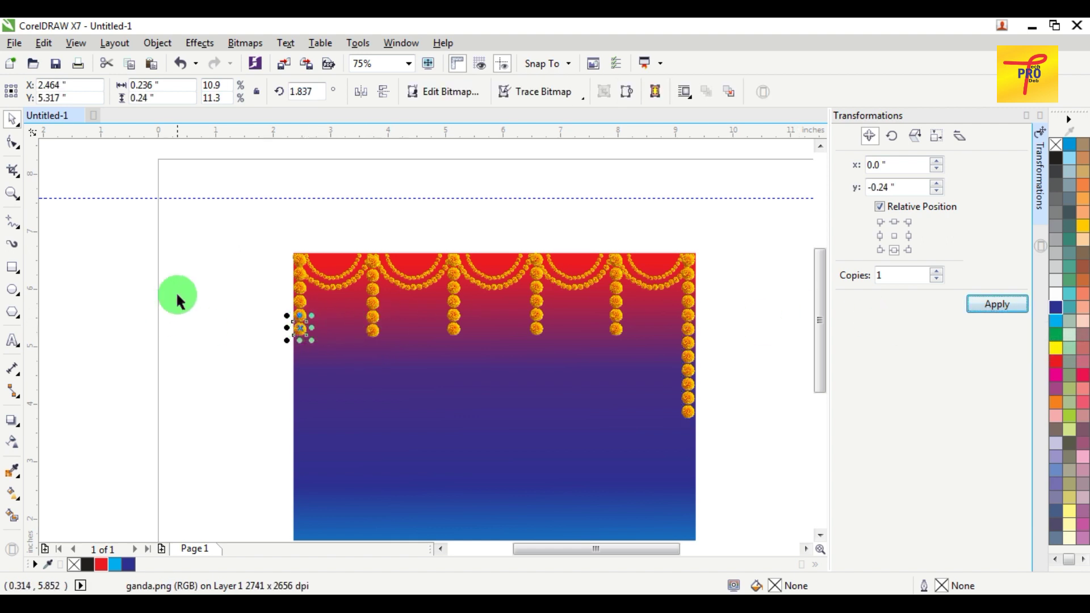
click(273, 282)
drag(309, 198, 306, 152)
drag(255, 214, 319, 348)
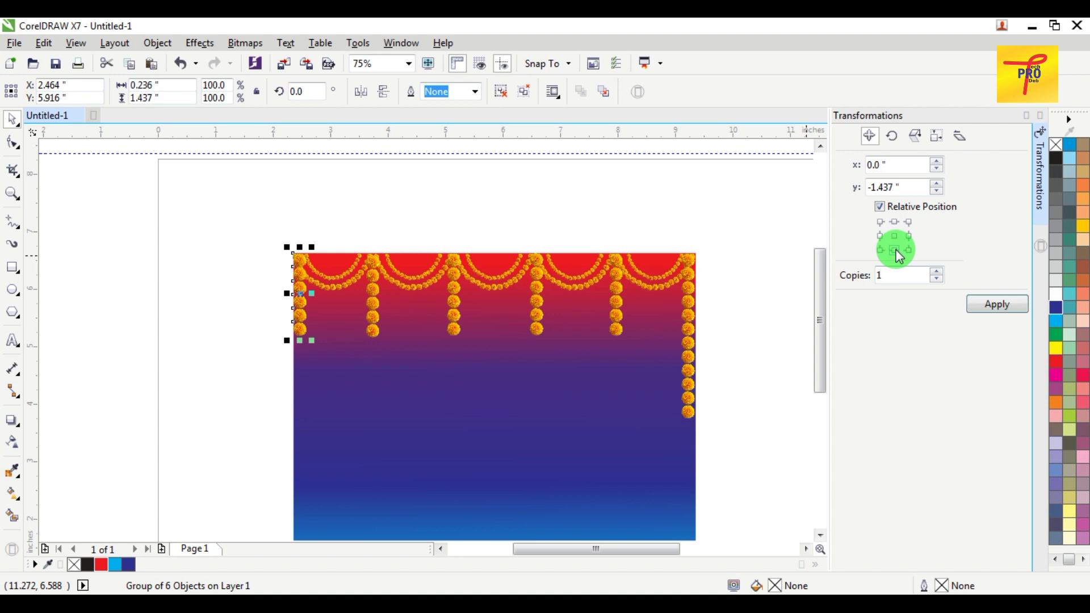
click(991, 310)
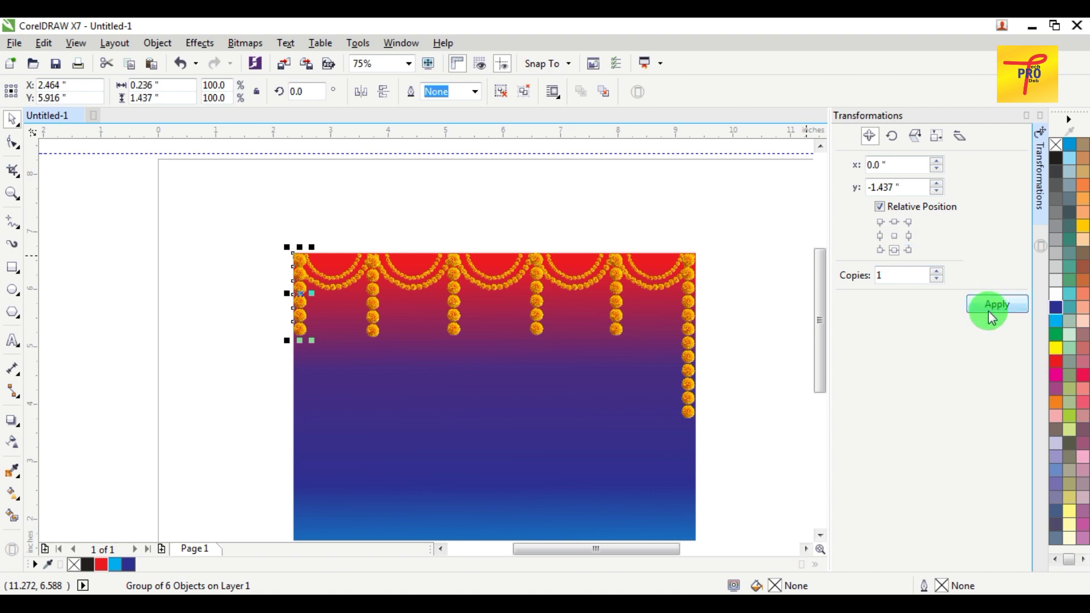
click(604, 199)
scroll(597, 220, down, 2)
scroll(593, 258, up, 2)
click(534, 363)
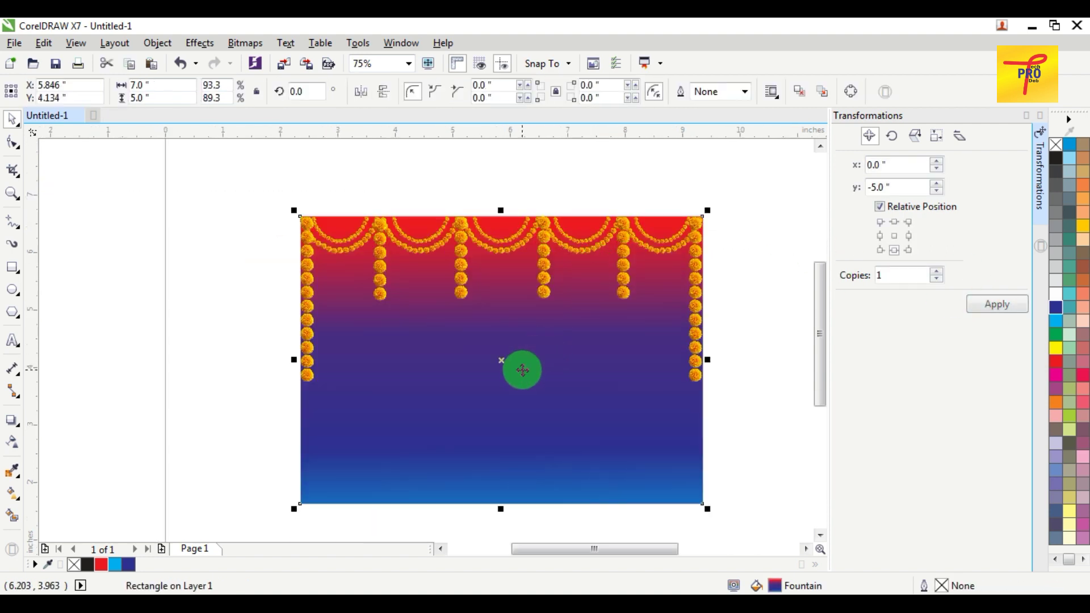
Step: Drag the fountain-fill nodes so red fills the top half, then blends to purple and blue
click(14, 500)
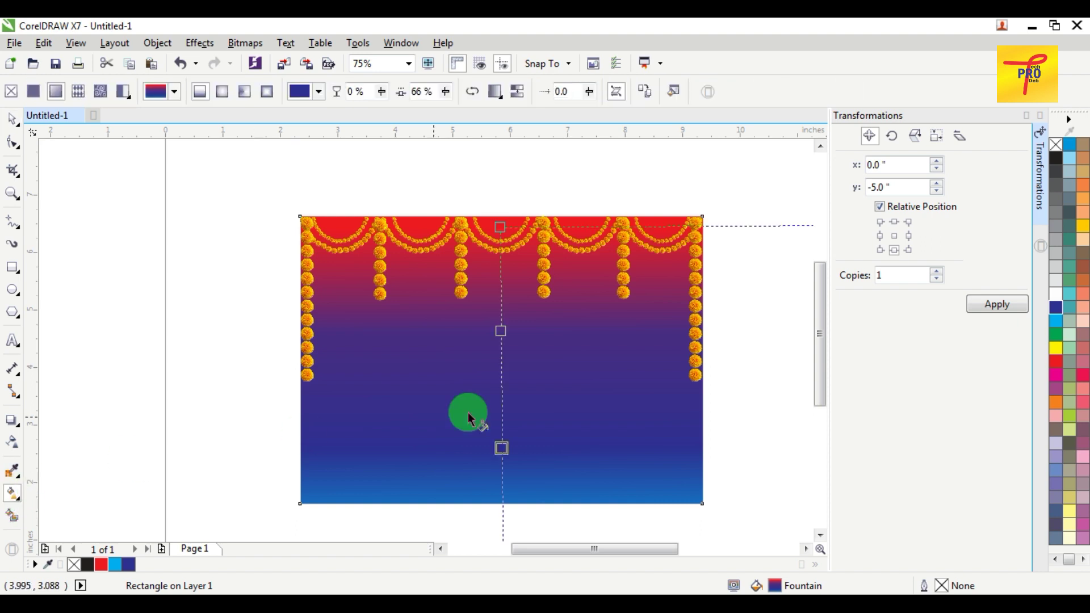
drag(499, 329, 505, 377)
click(507, 463)
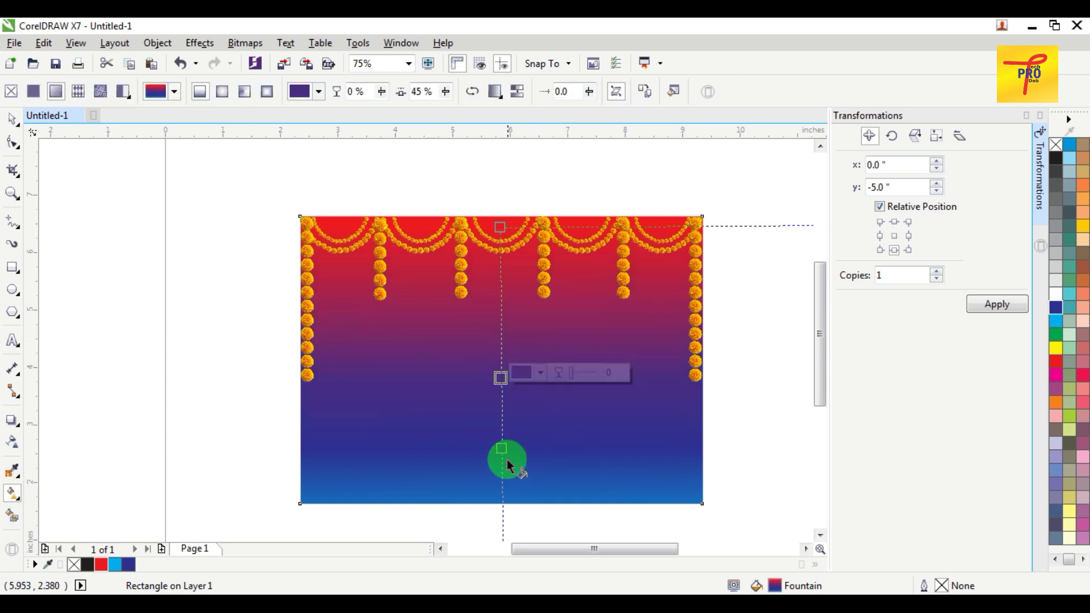
drag(502, 459, 501, 479)
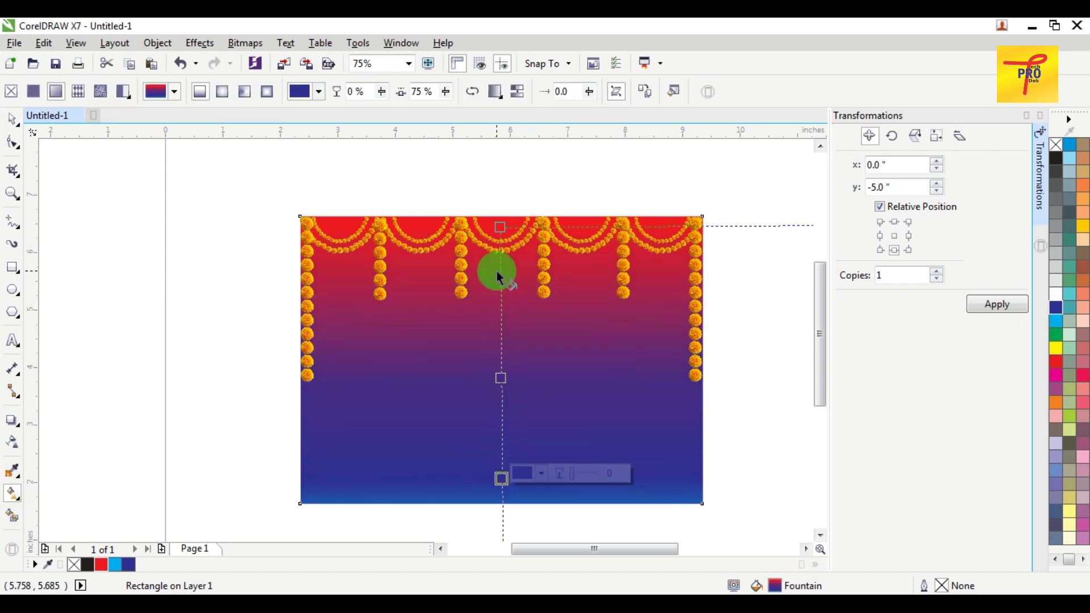
drag(500, 269, 500, 317)
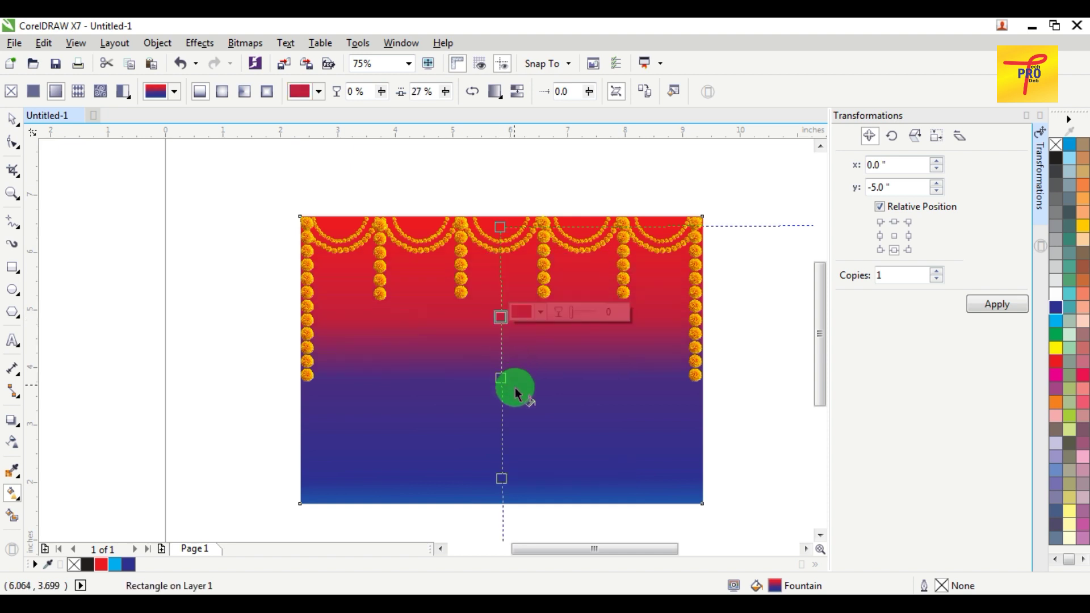
click(502, 363)
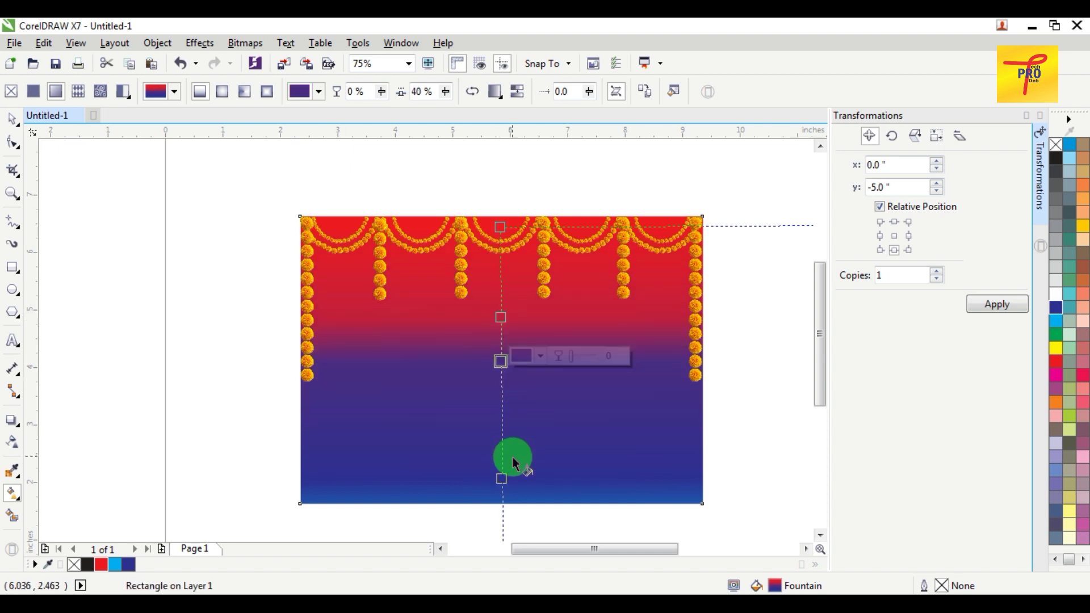
drag(504, 477, 502, 448)
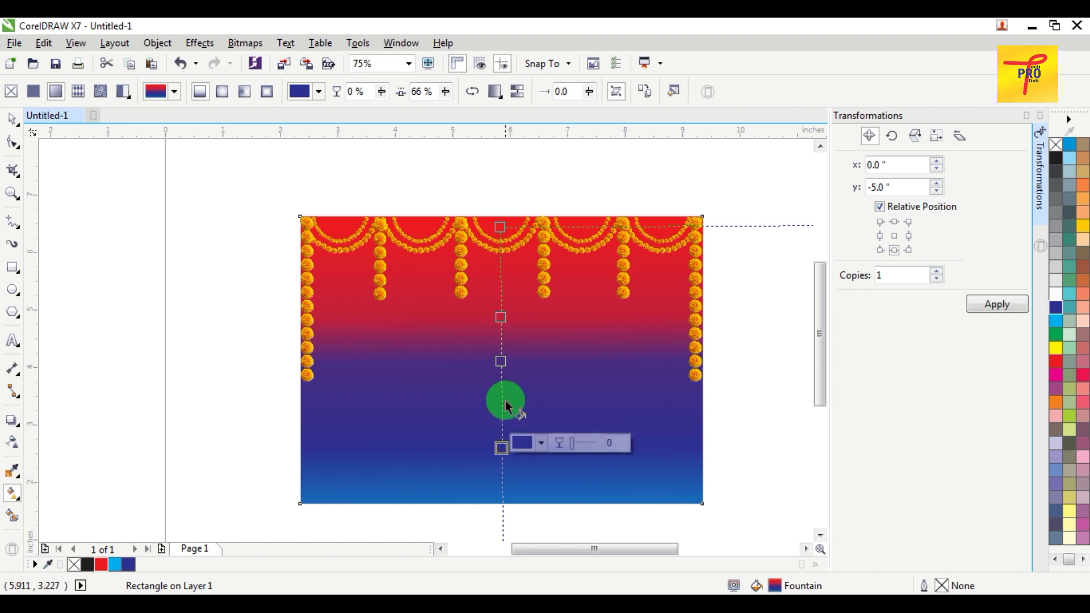
drag(502, 360, 499, 338)
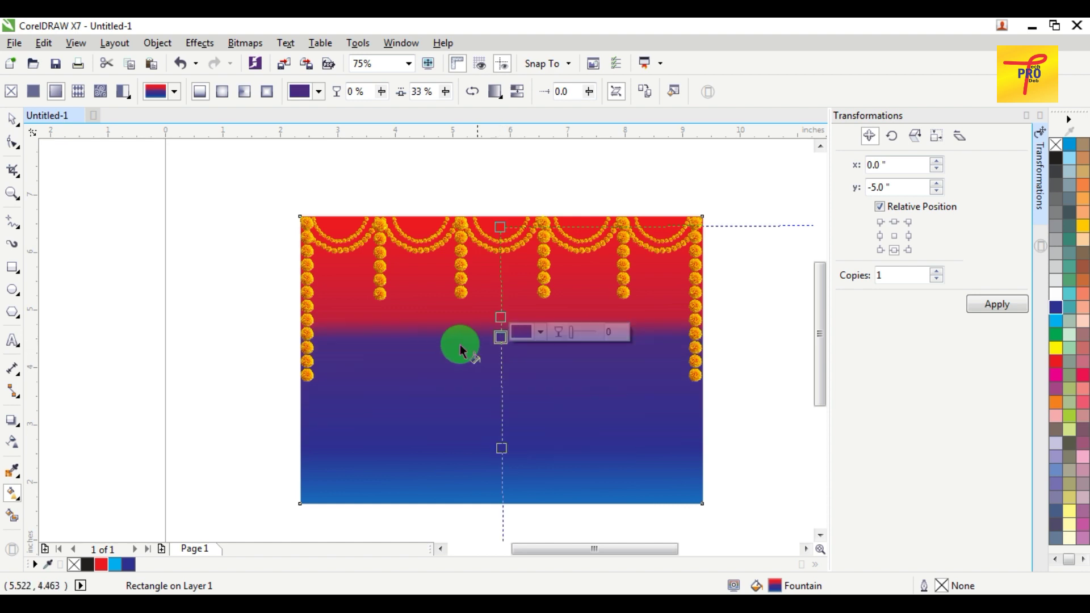
drag(499, 338, 501, 361)
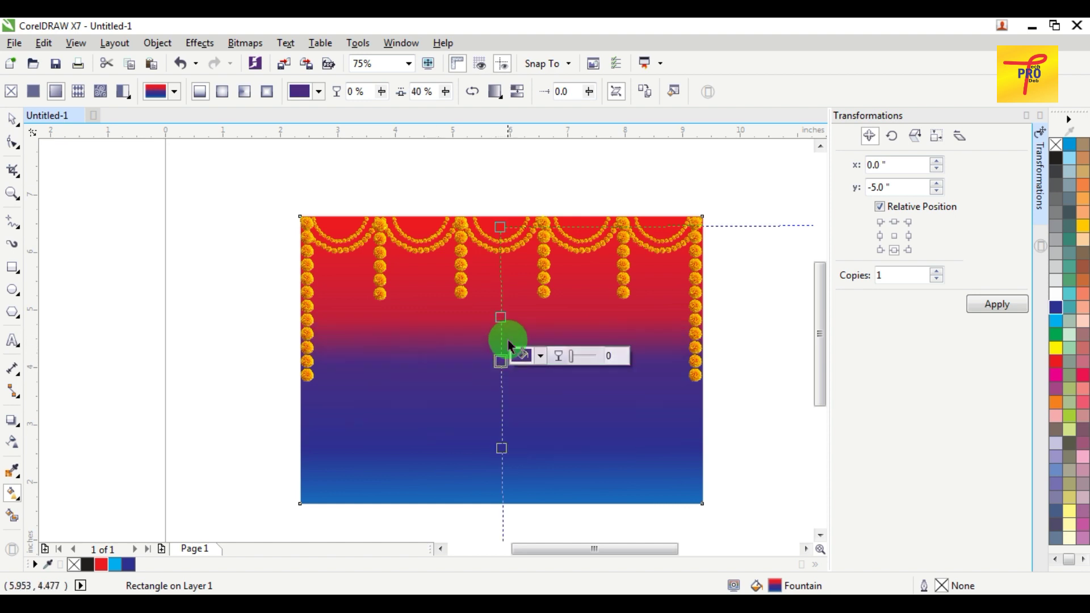
click(17, 125)
click(231, 241)
scroll(439, 276, down, 2)
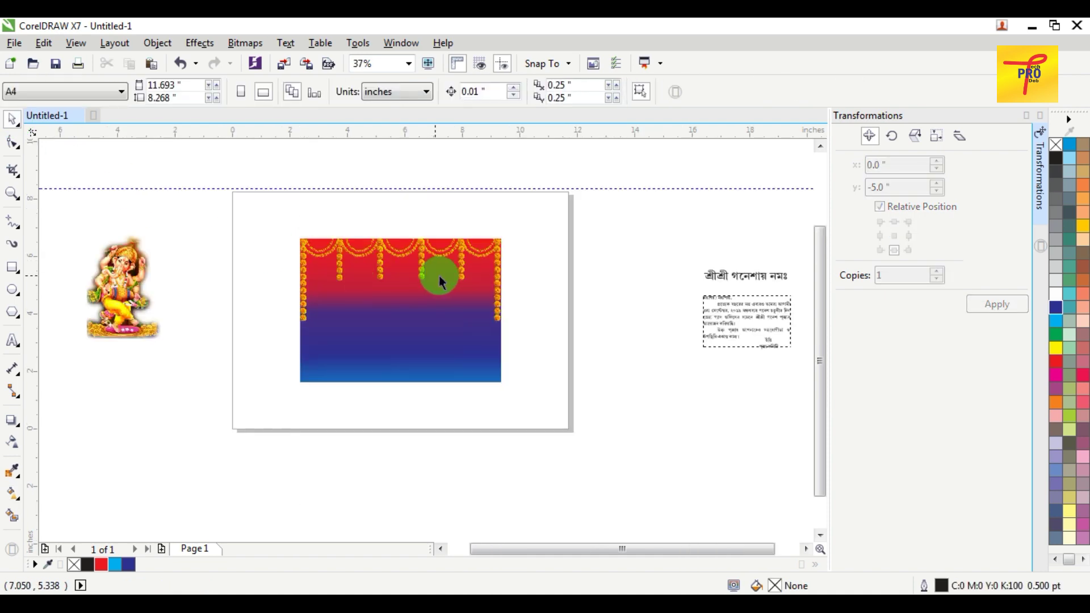
Step: Bring the Ganesha bitmap to front at the banner's bottom left and enlarge it slightly
scroll(443, 275, up, 2)
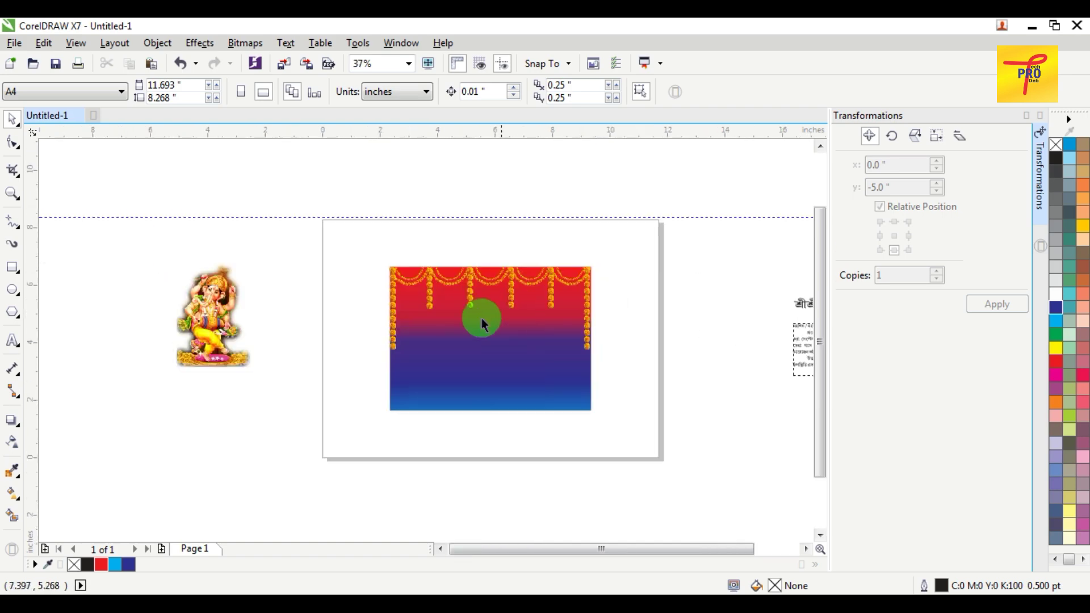
drag(207, 313, 438, 372)
scroll(440, 374, up, 2)
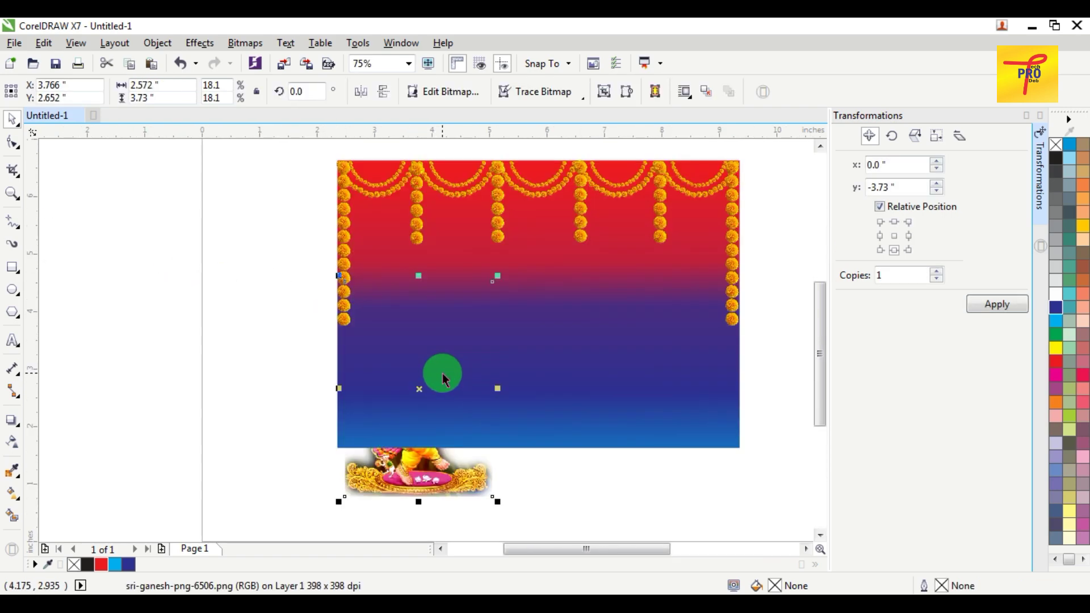
key(shift+Page_Up)
drag(443, 415, 430, 353)
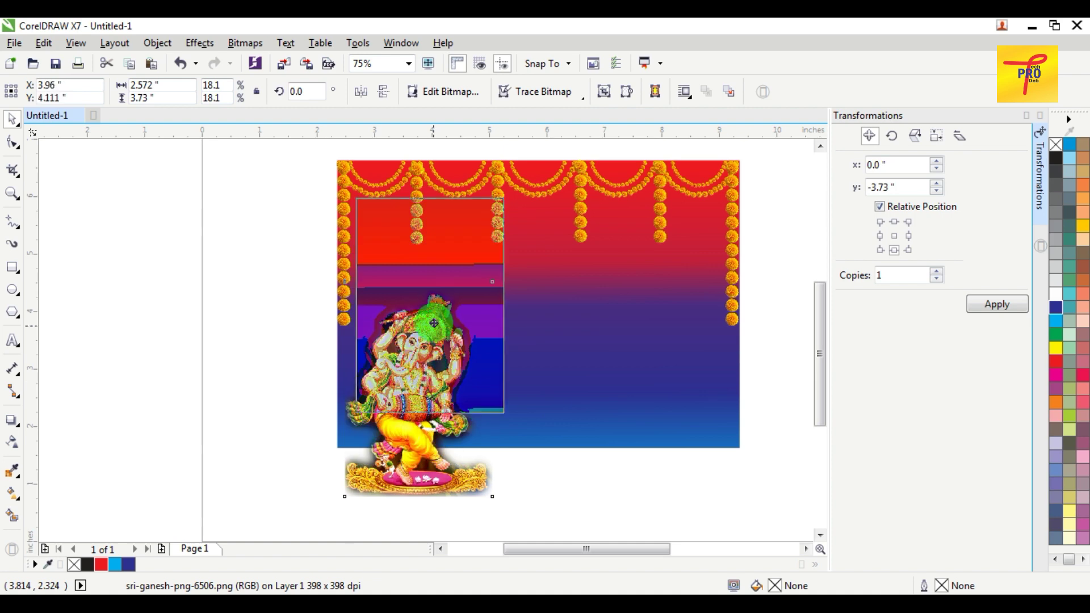
drag(430, 353, 438, 374)
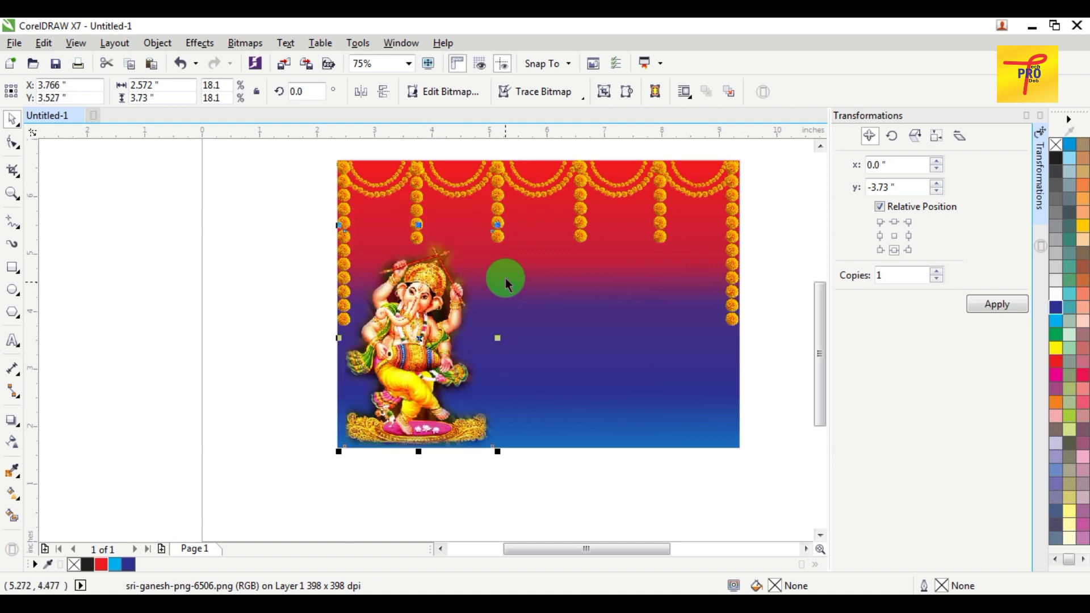
drag(498, 224, 505, 216)
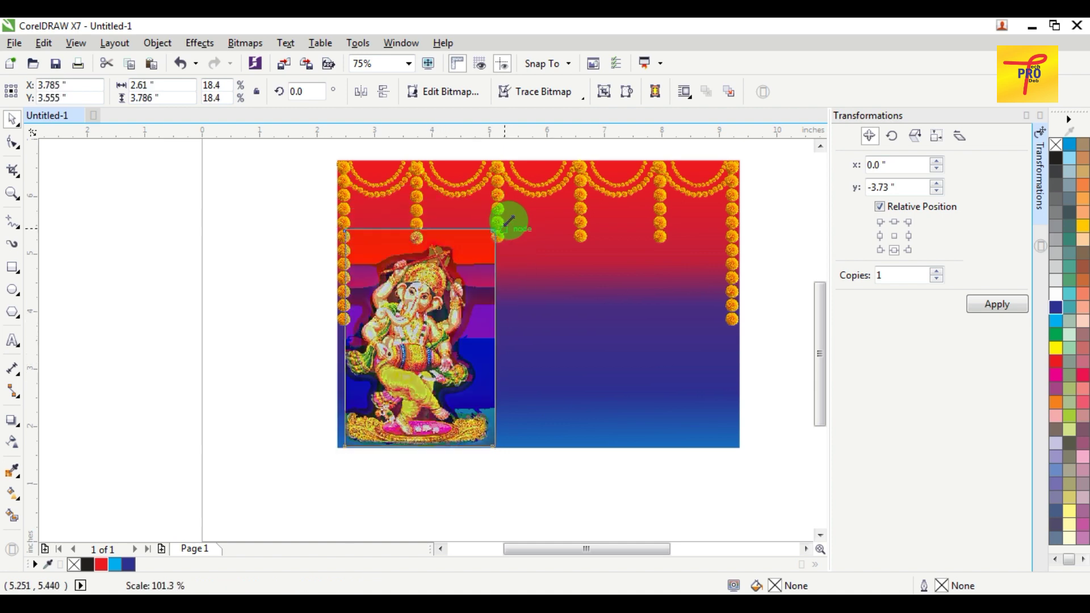
click(234, 273)
click(422, 339)
click(213, 337)
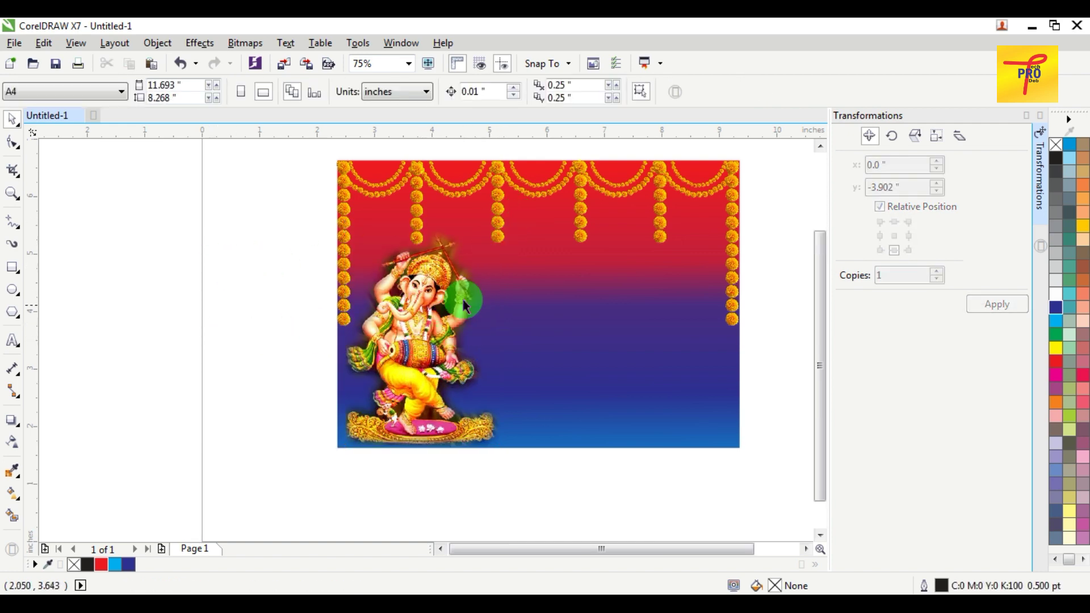
scroll(452, 303, down, 1)
Step: Search Google Images for 'red textures' and browse the results
click(1040, 116)
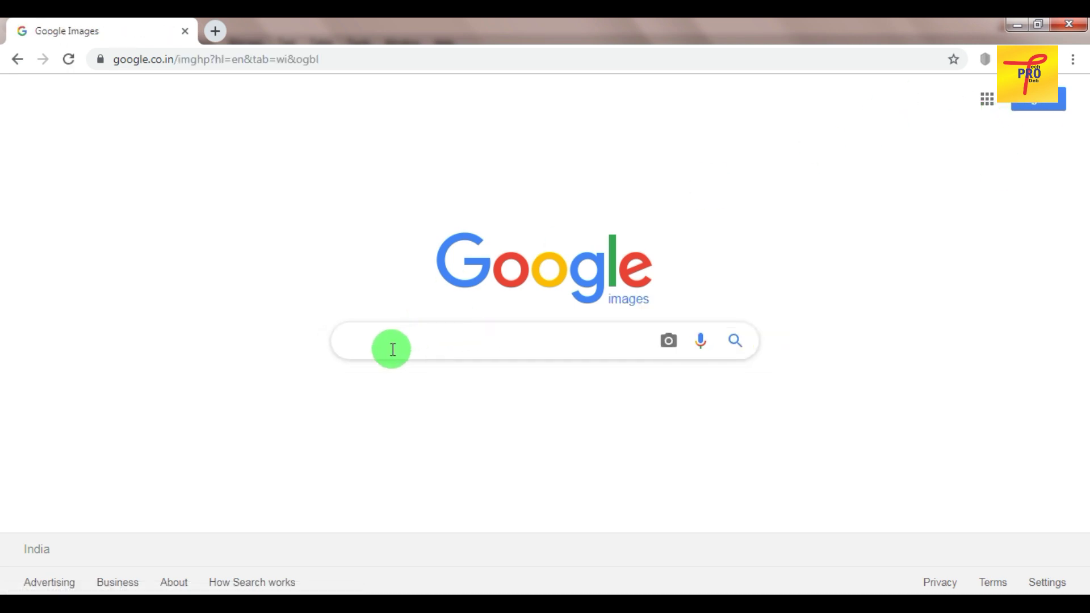
text(red textur)
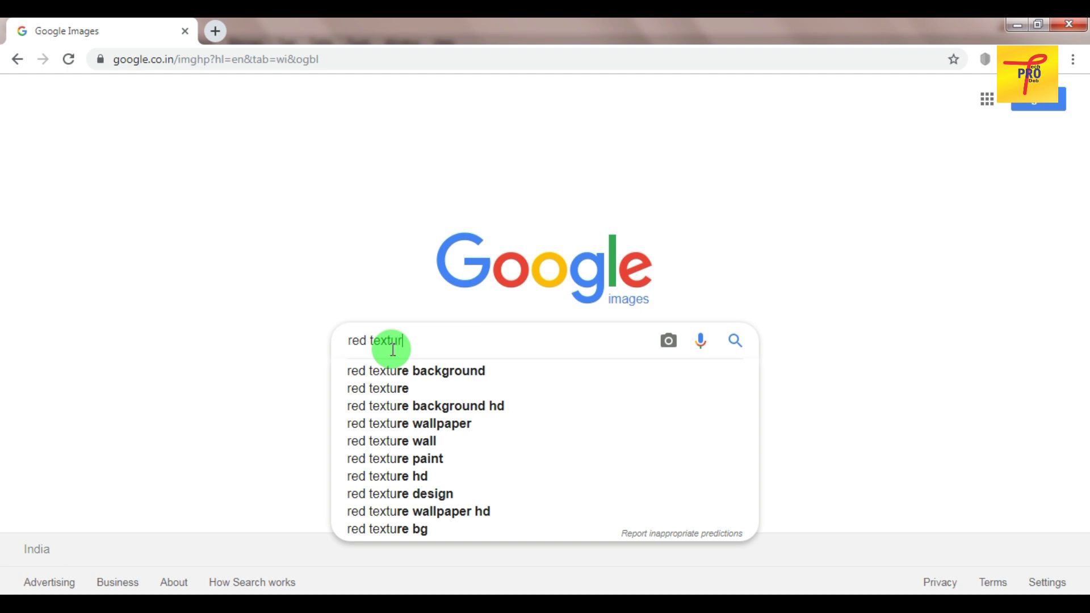
text(es)
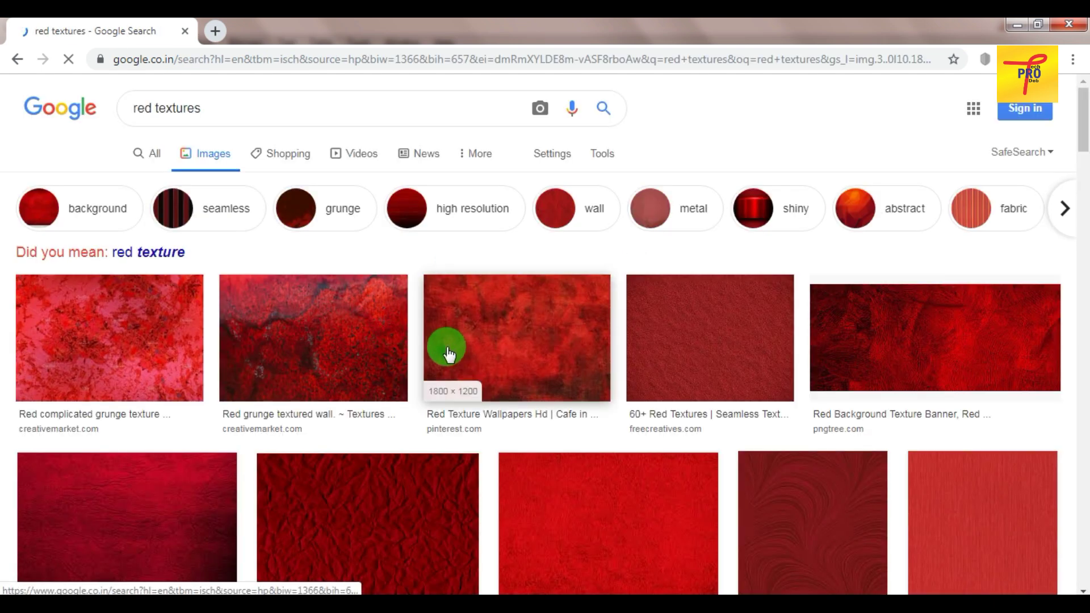
scroll(446, 348, down, 2)
scroll(458, 340, down, 3)
scroll(464, 349, down, 1)
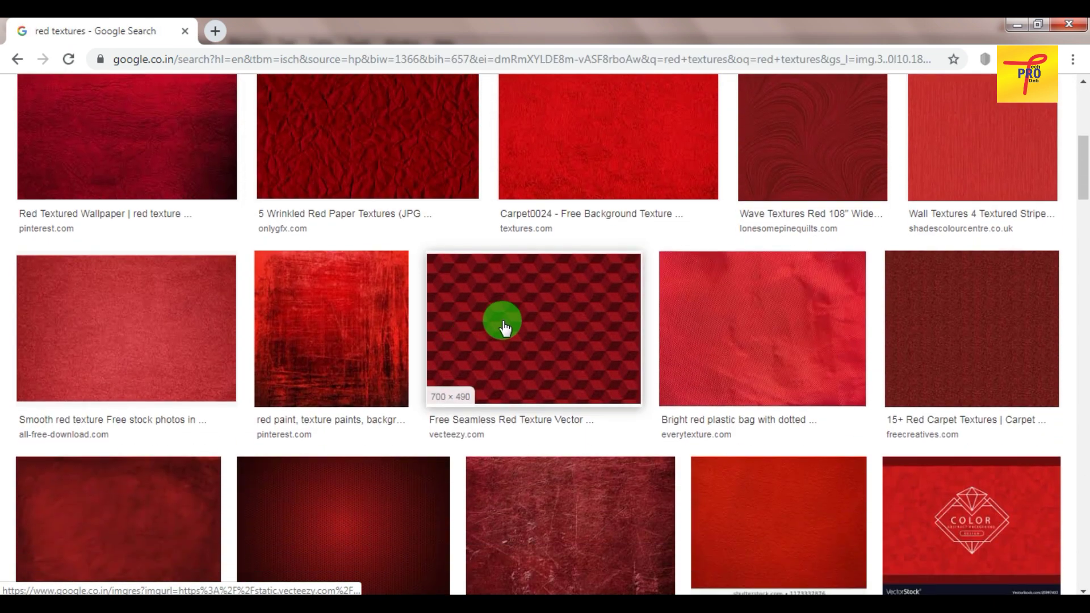
Step: Save the Free Seamless Red Texture Vector image to the Desktop
click(501, 324)
right_click(680, 245)
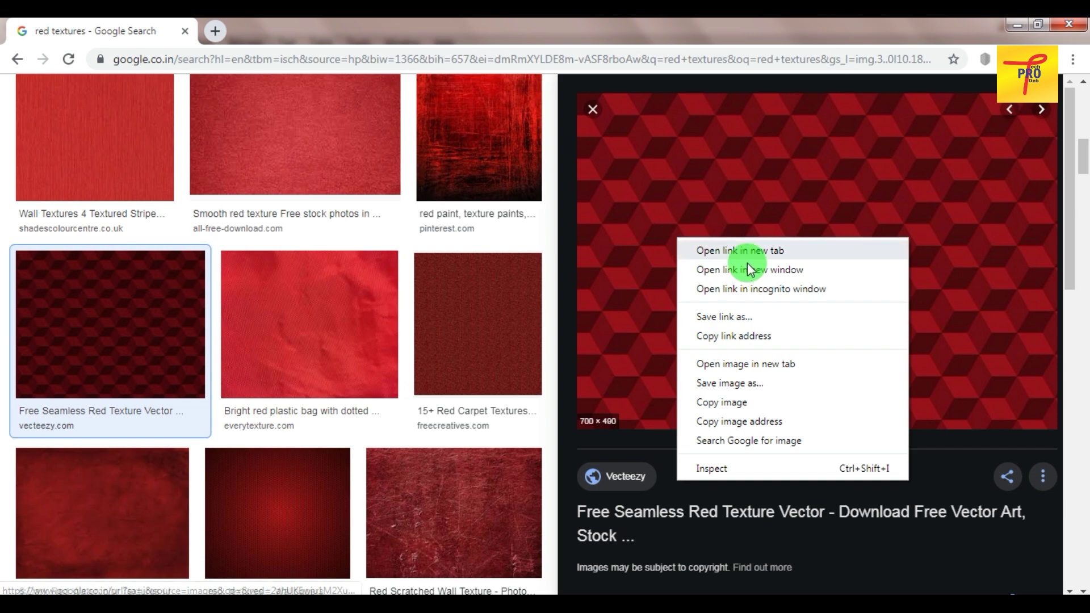
click(732, 384)
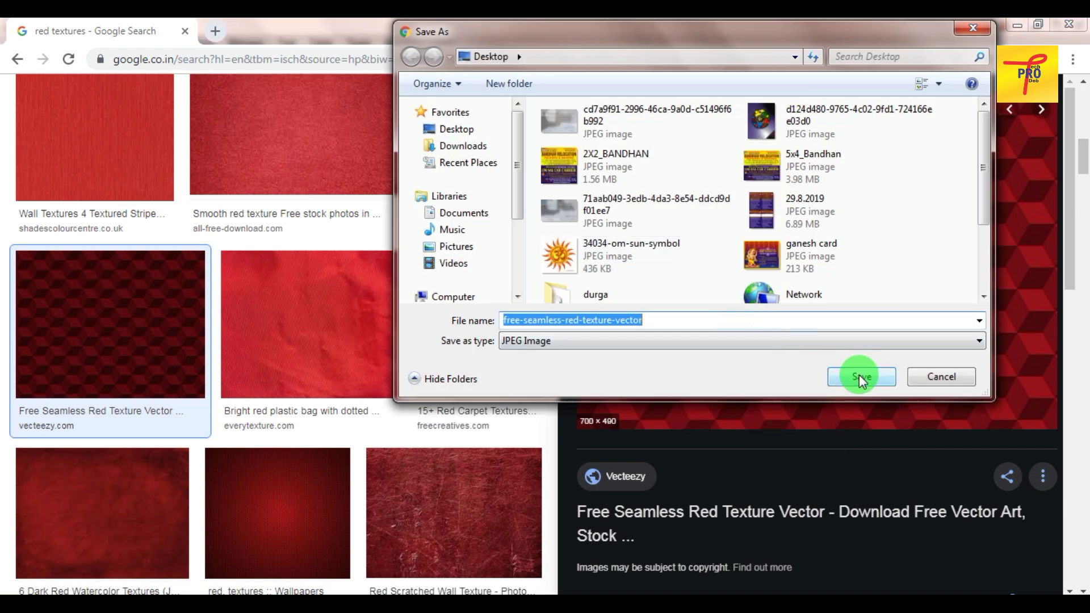
click(860, 376)
key(alt+Tab)
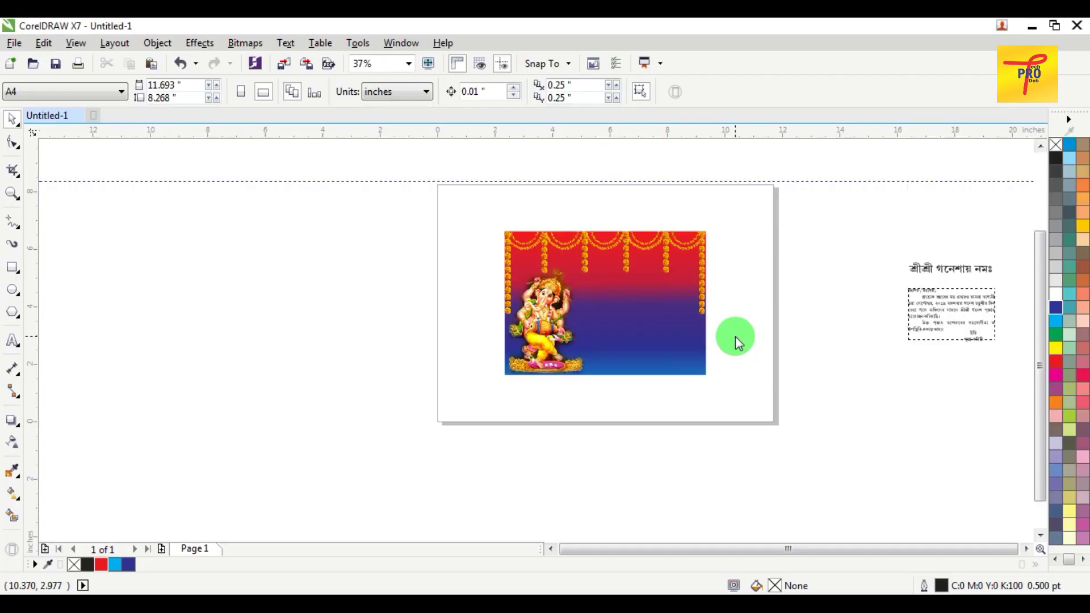
Step: Import the free-seamless-red-texture-vector image from the Desktop beside the banner
key(ctrl+i)
click(66, 128)
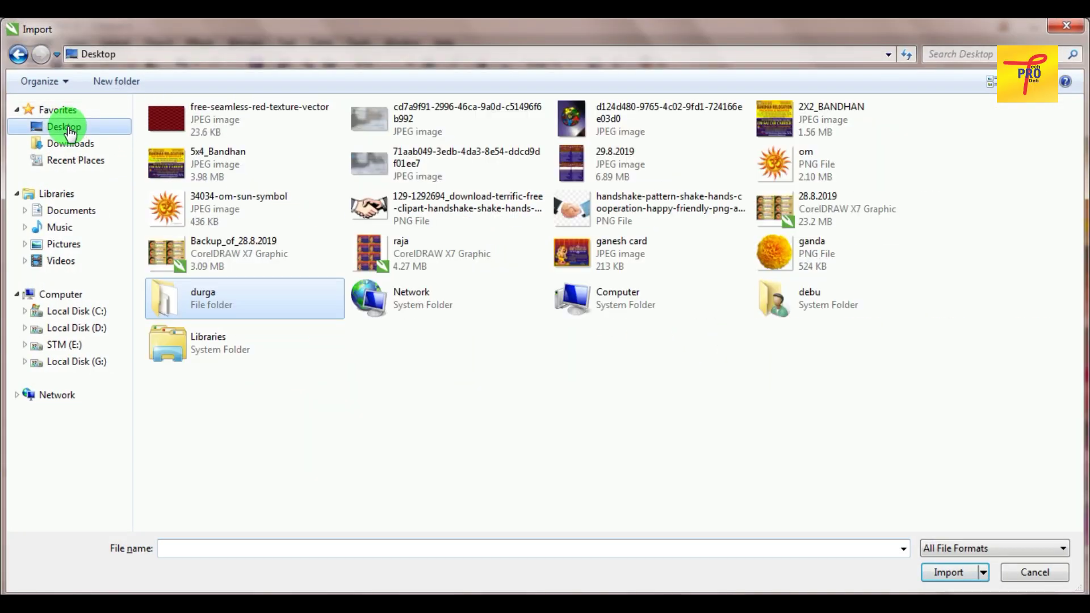
double_click(160, 112)
drag(283, 252, 499, 404)
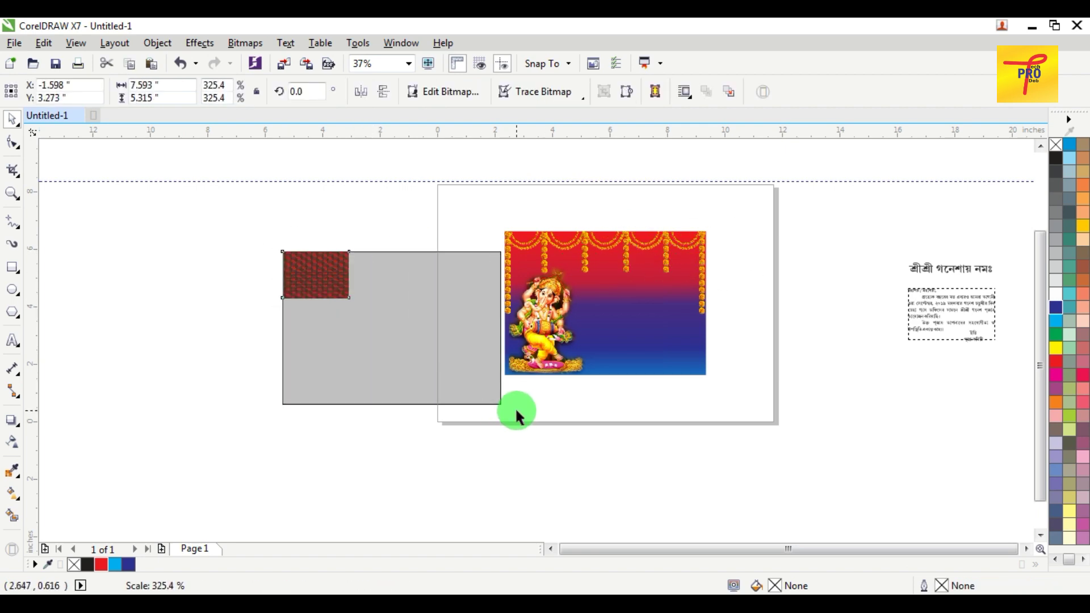
scroll(497, 341, up, 2)
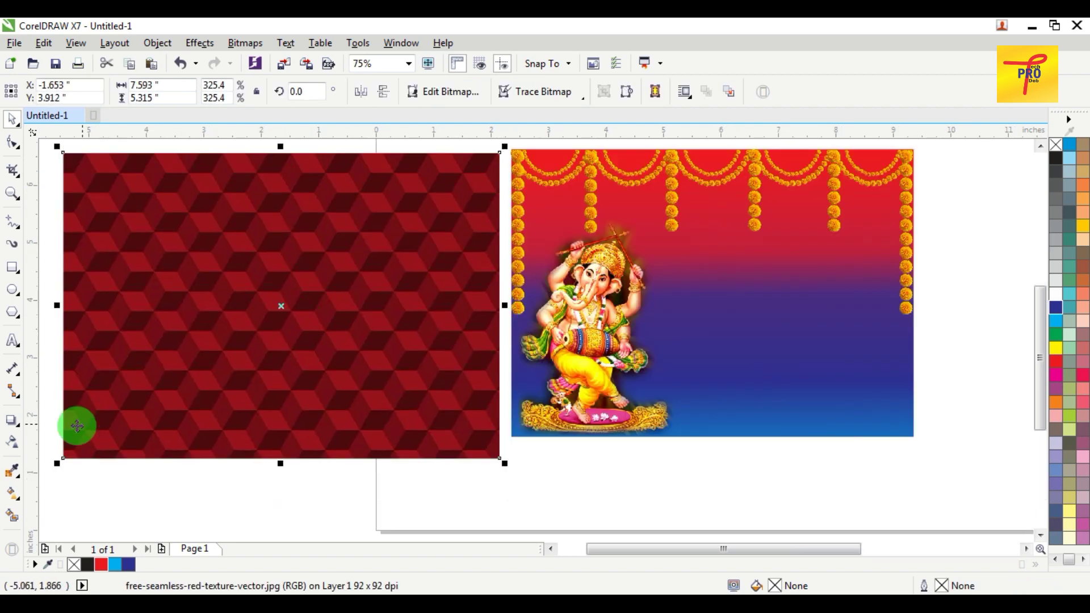
Step: Fade the texture with a linear transparency
click(12, 442)
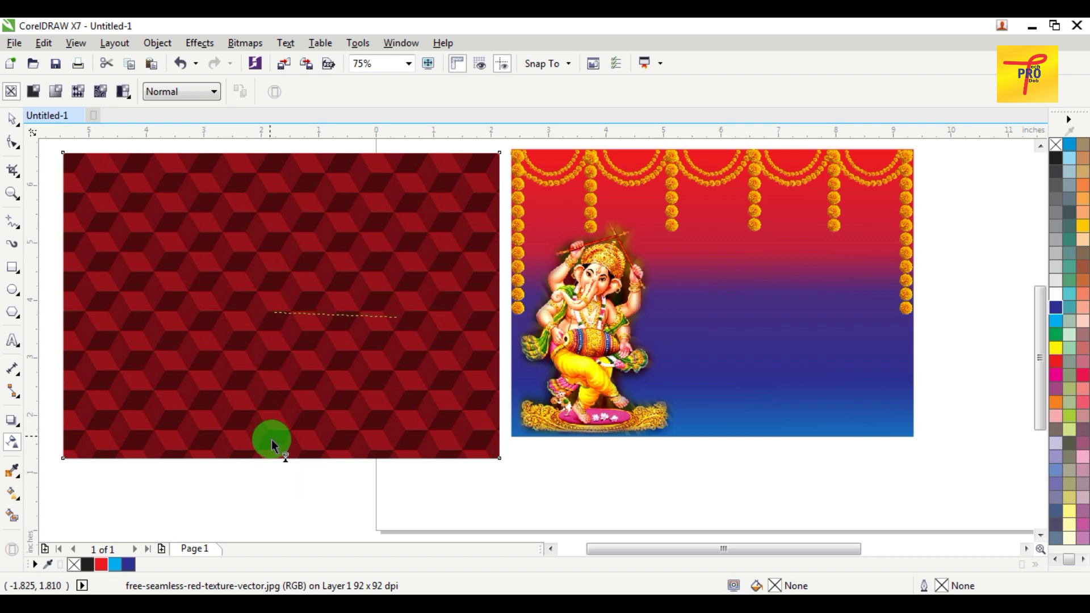
drag(273, 453, 275, 449)
drag(275, 309, 280, 294)
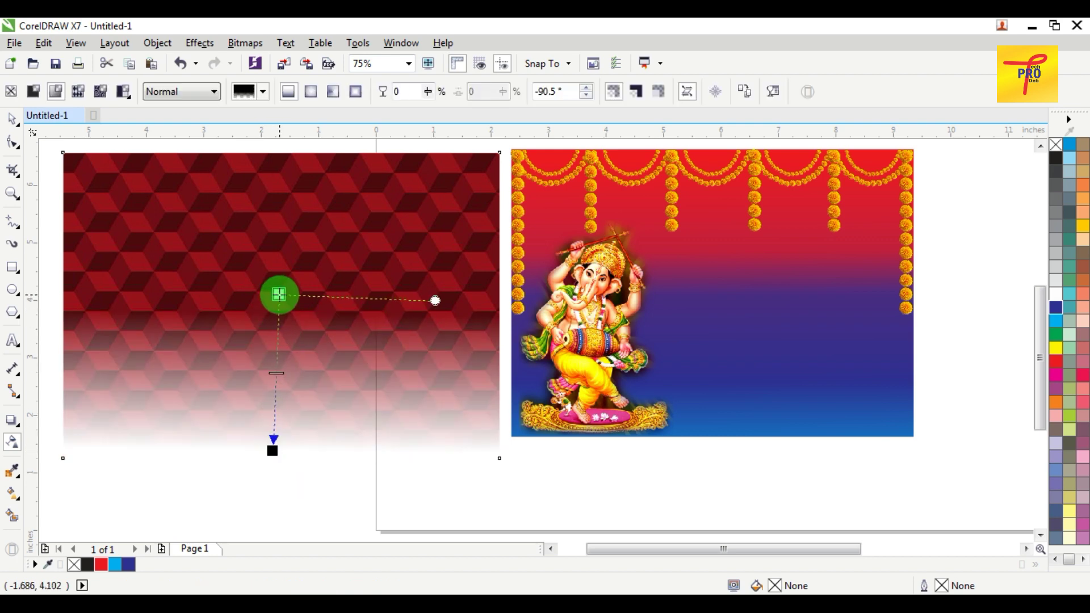
scroll(280, 294, down, 2)
Step: PowerClip the faded texture inside the Ganesha banner rectangle
click(13, 120)
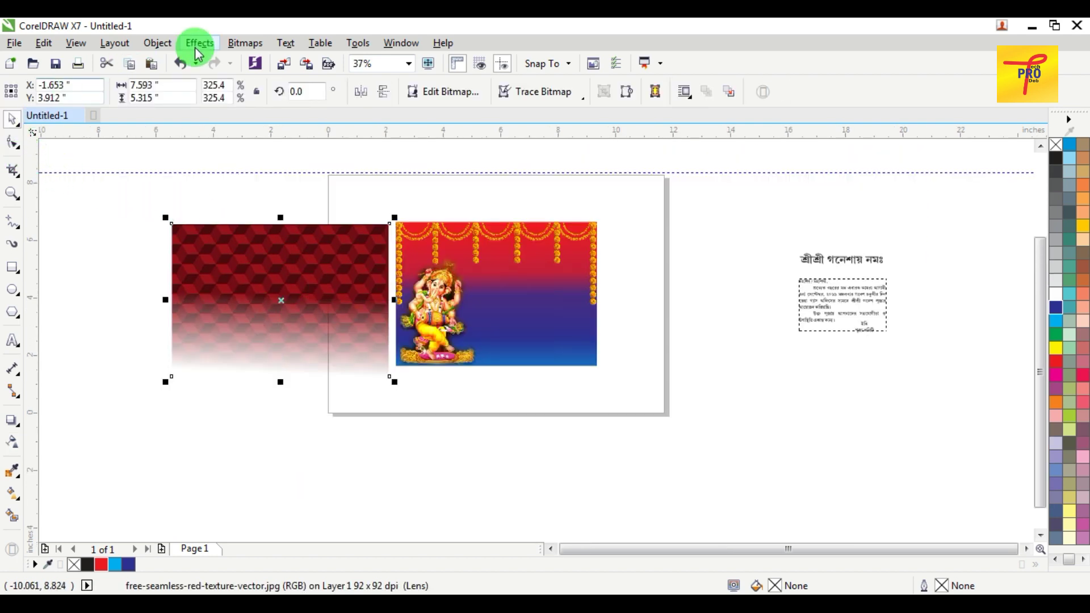
click(245, 43)
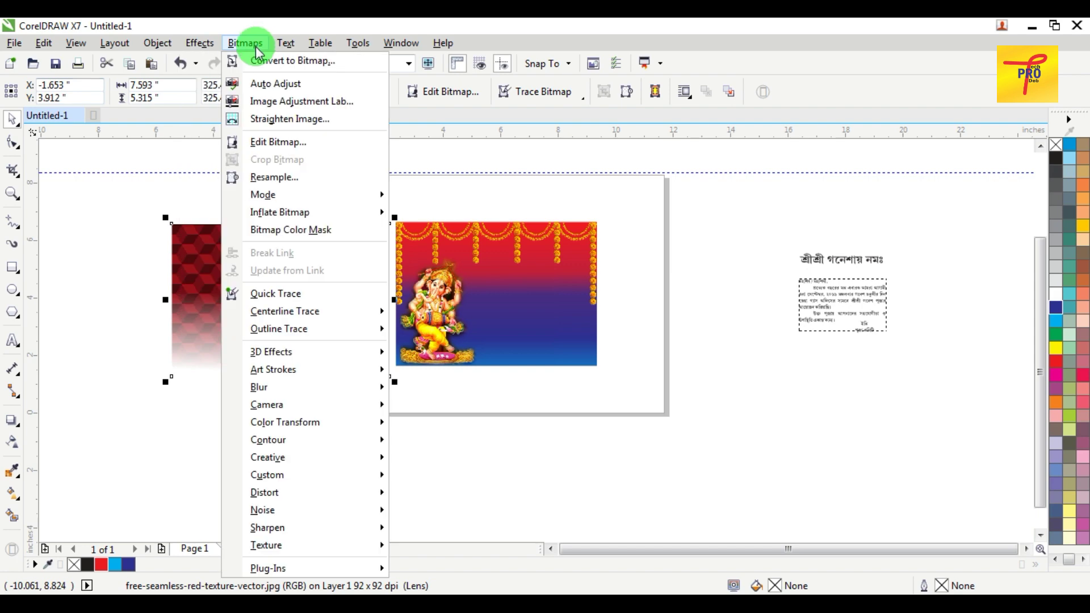
mouse_move(157, 43)
mouse_move(186, 182)
click(392, 183)
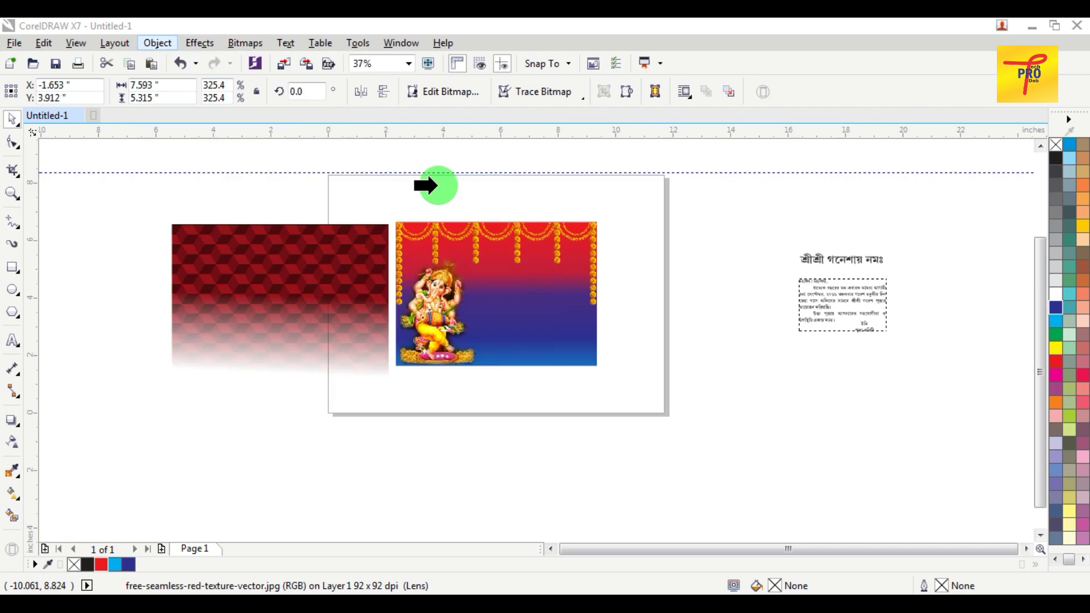
click(488, 260)
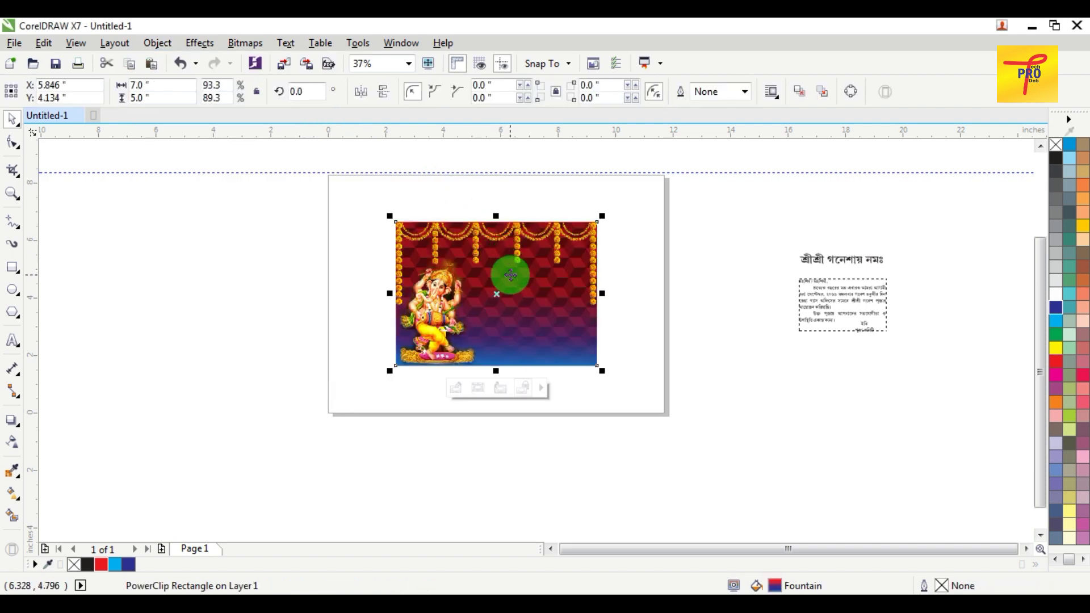
scroll(511, 275, up, 2)
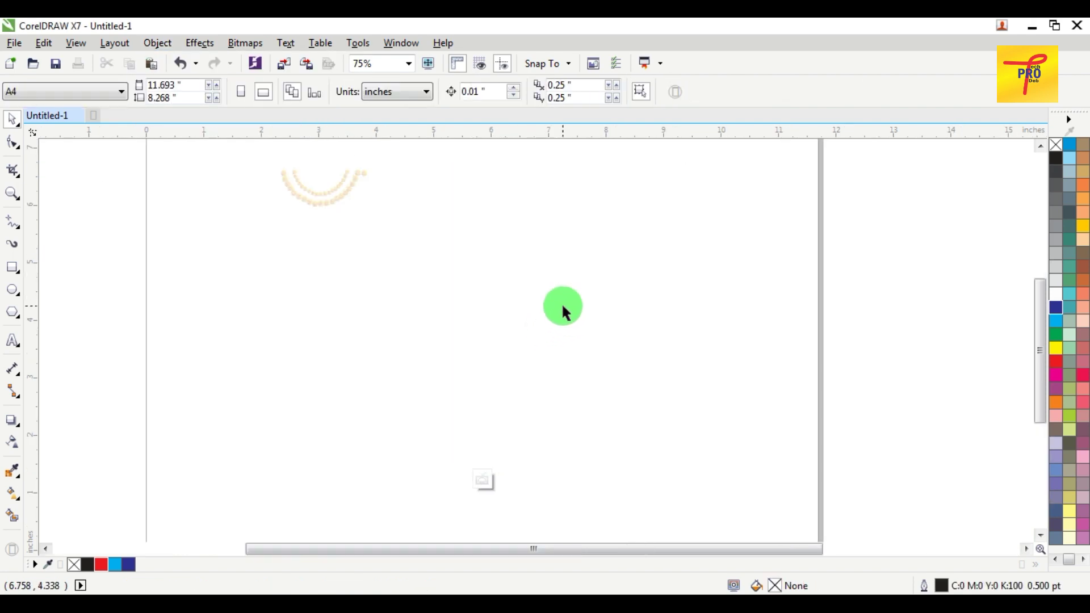
scroll(564, 281, down, 3)
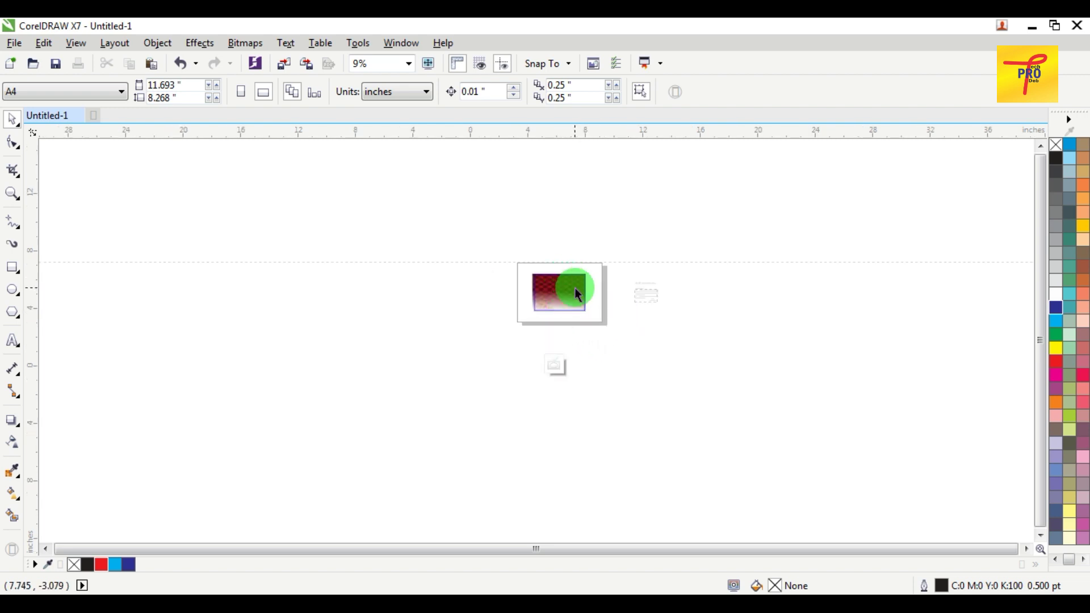
scroll(575, 288, up, 2)
Step: Edit the banner's PowerClip contents to adjust the red texture, then finish editing
click(569, 266)
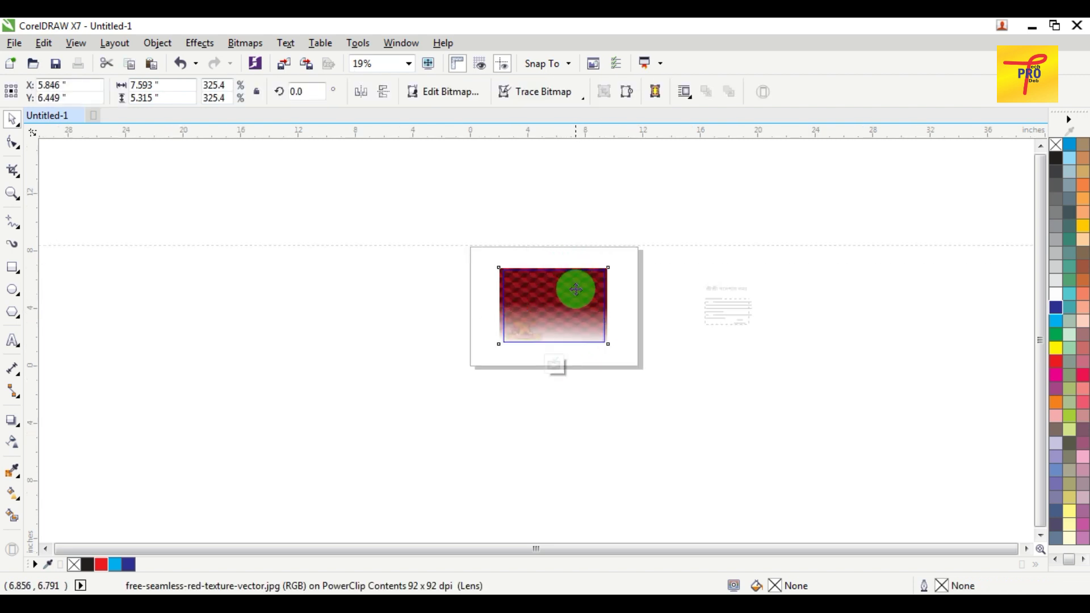
scroll(576, 289, up, 3)
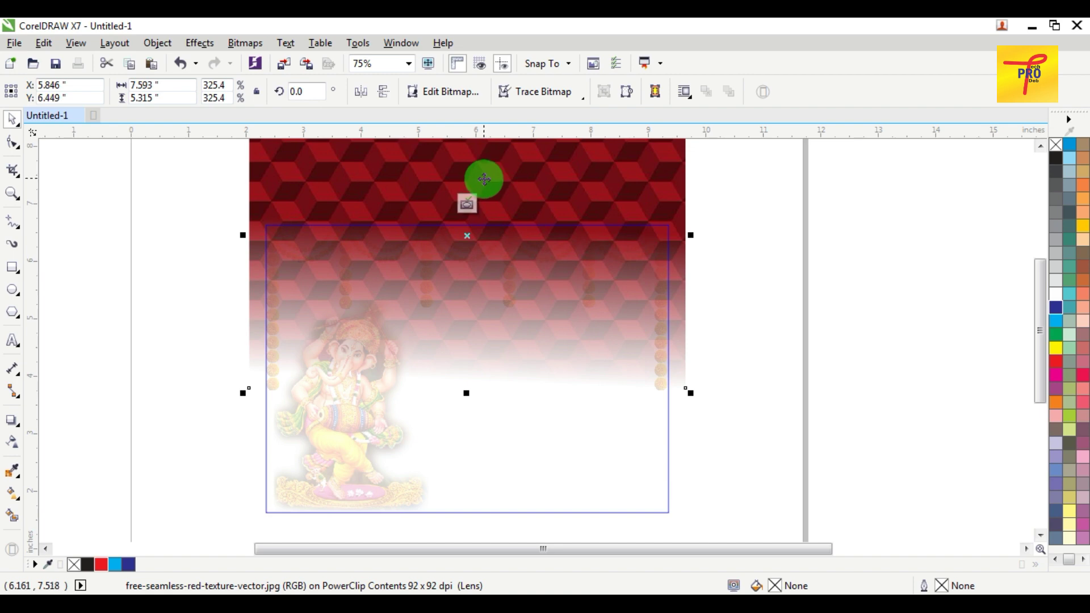
click(468, 204)
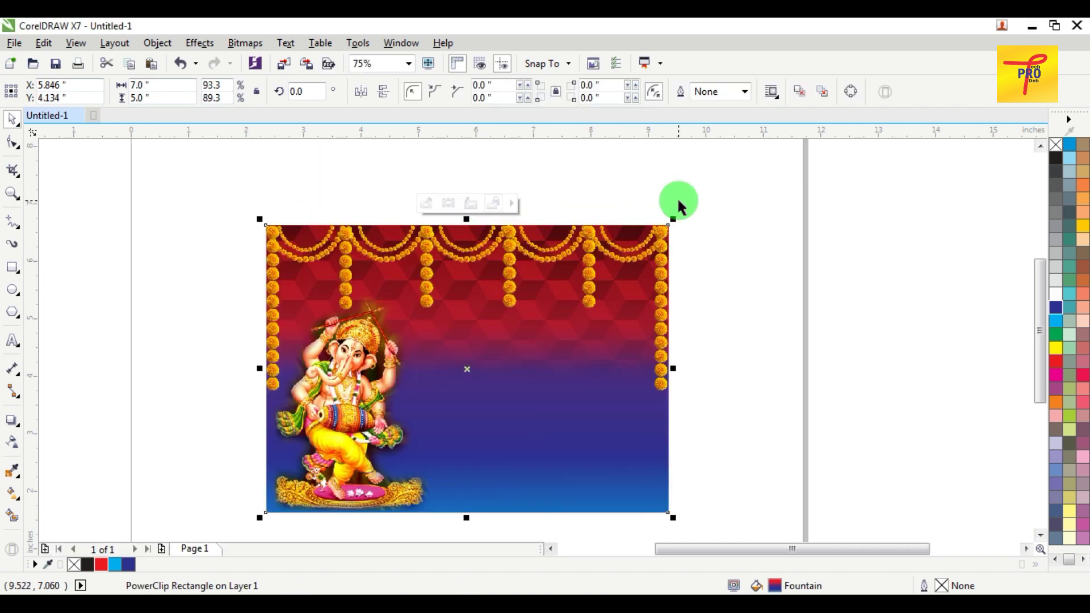
key(Delete)
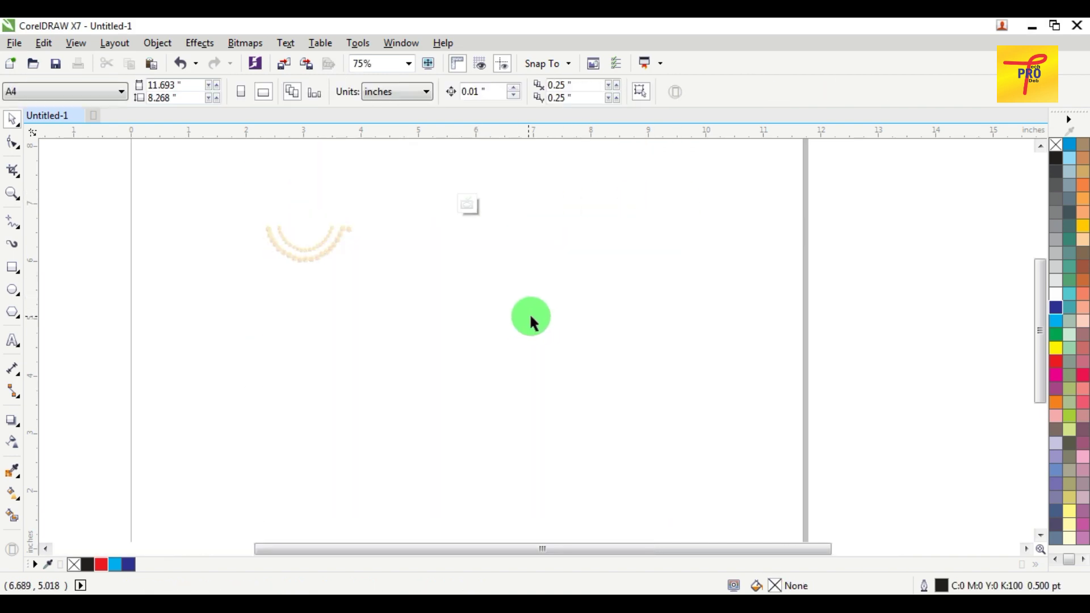
click(685, 244)
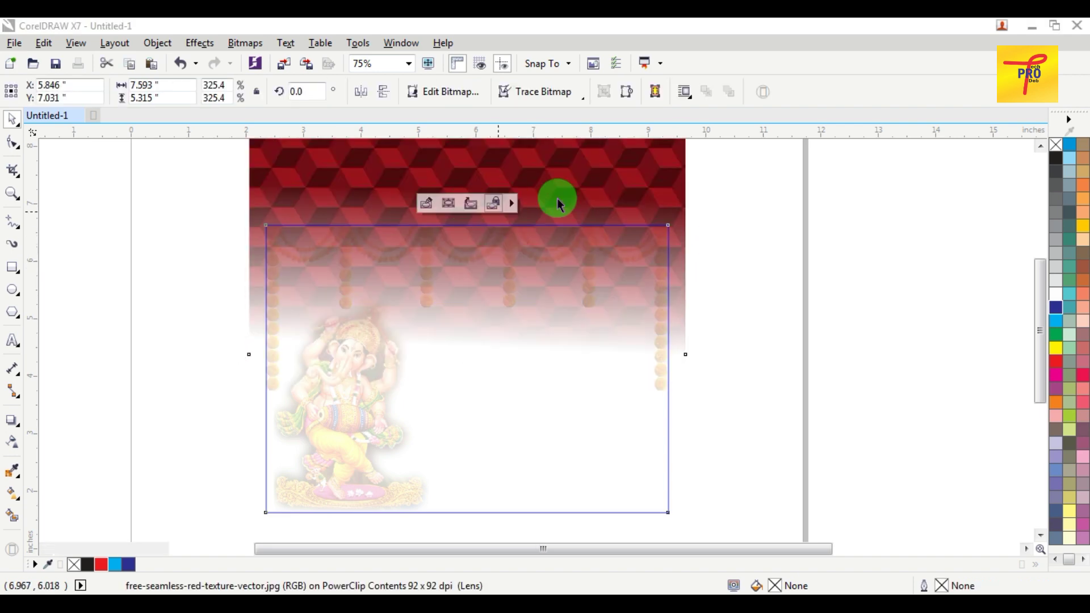
click(509, 202)
click(765, 260)
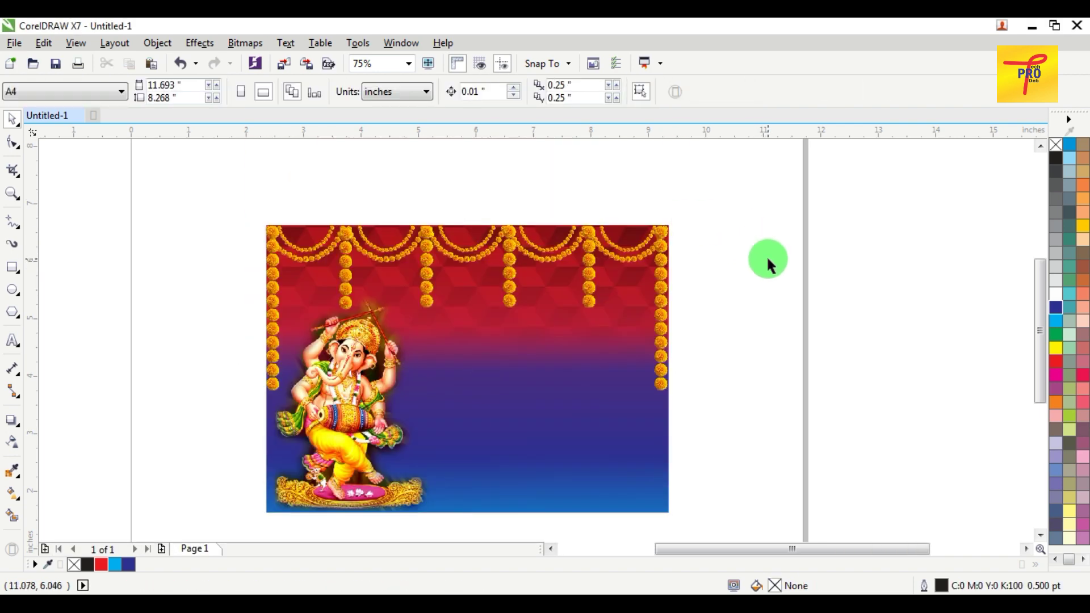
scroll(768, 261, down, 1)
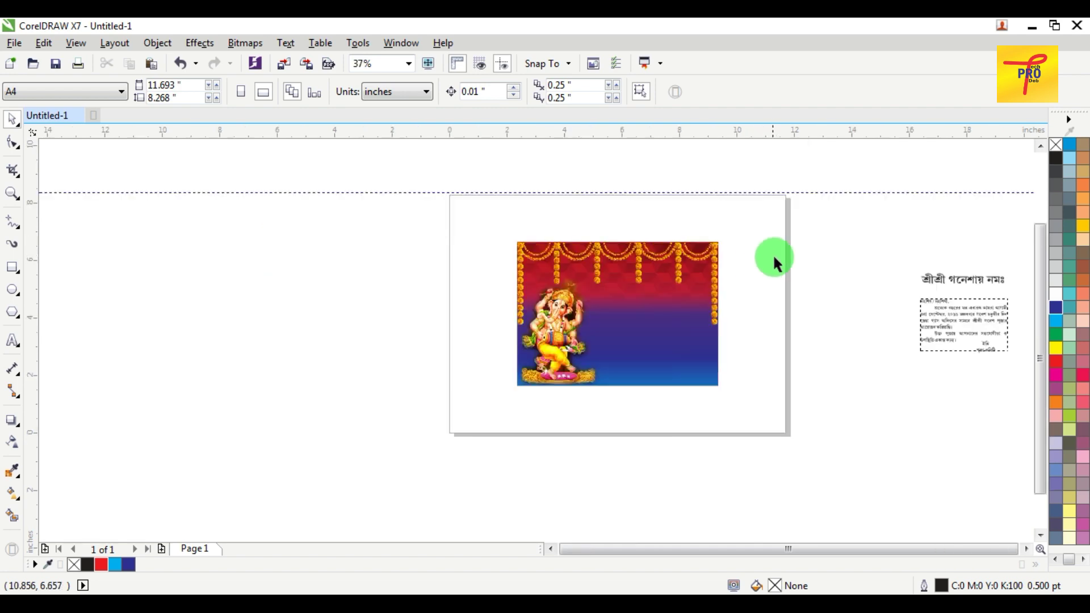
scroll(755, 278, up, 1)
Step: Insert a PCOrnaments ornament glyph from Insert Character onto the canvas beside the page
click(278, 46)
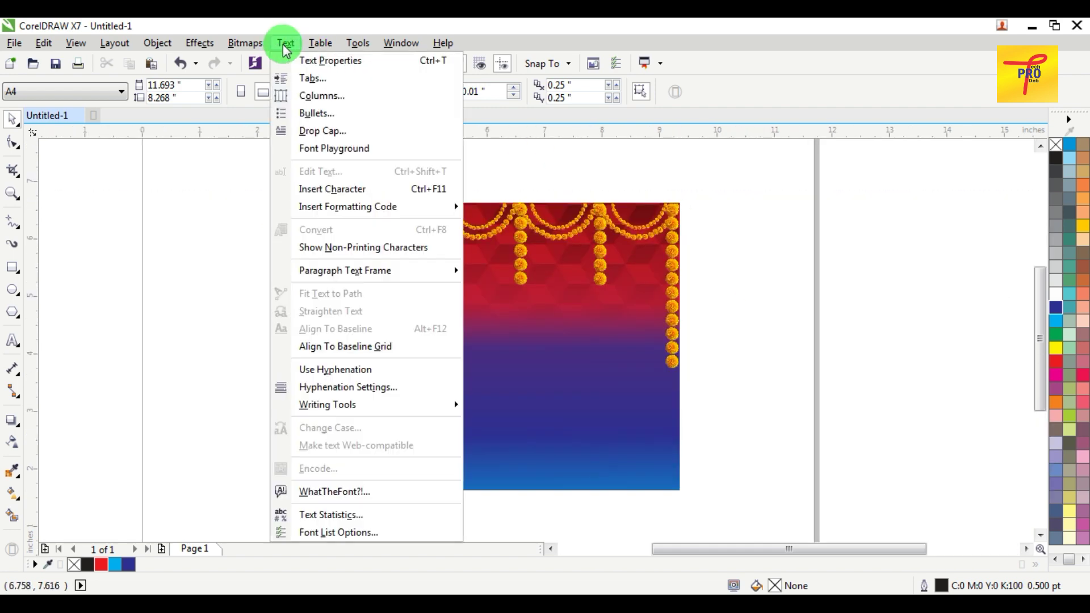
click(310, 184)
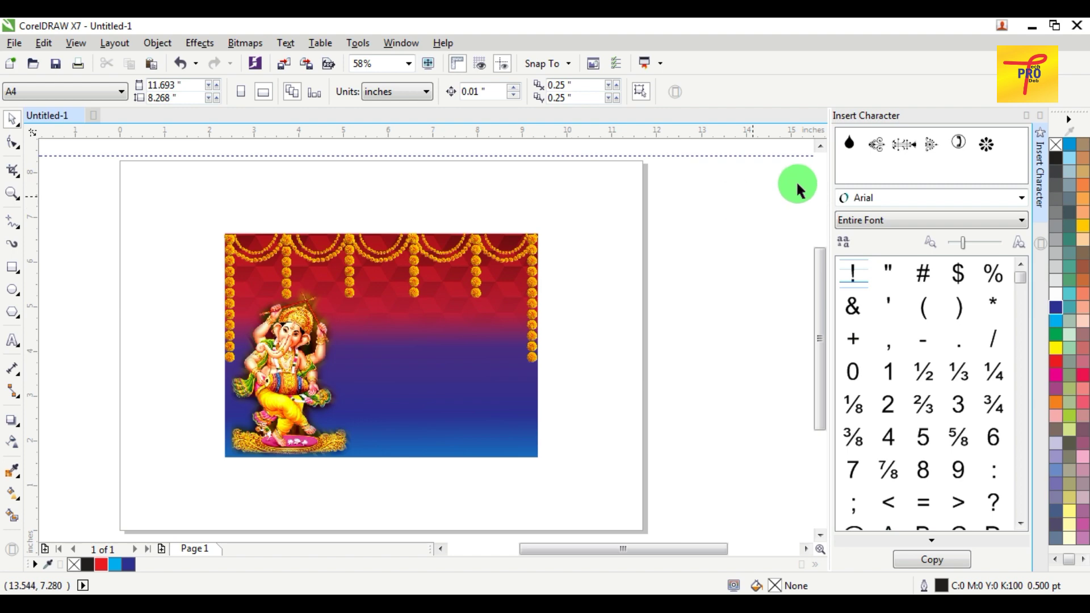
click(868, 198)
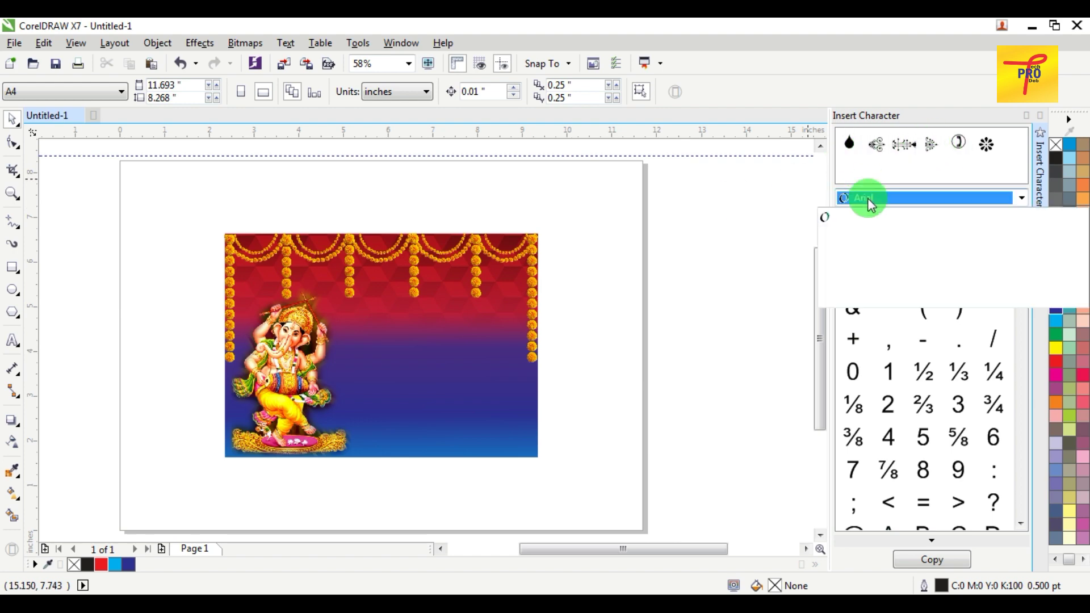
text(PCOrnaments)
key(Return)
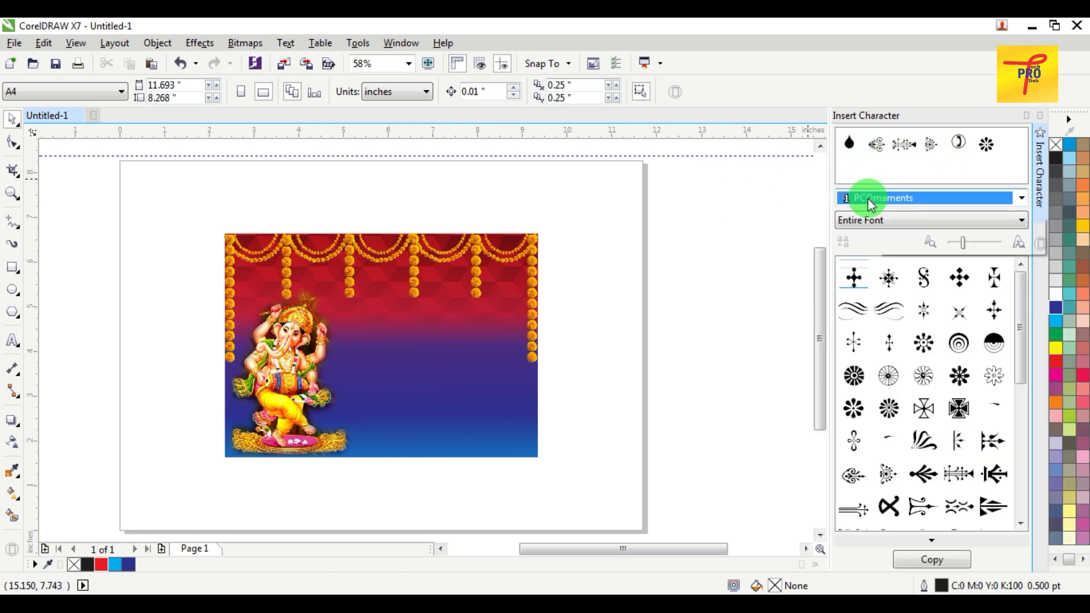
drag(1020, 295, 1025, 326)
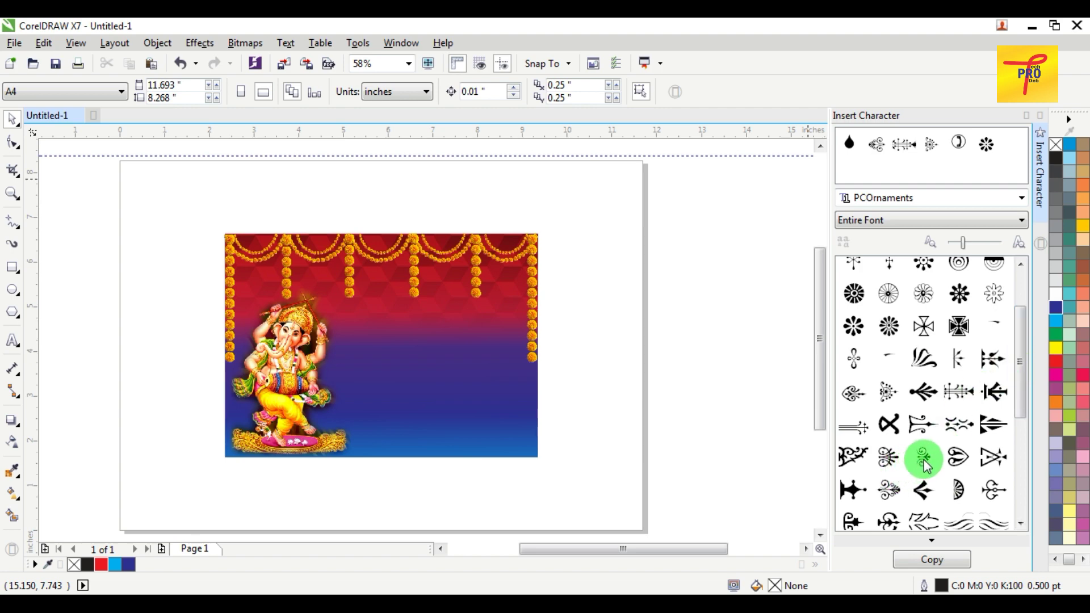
drag(1020, 397, 1033, 461)
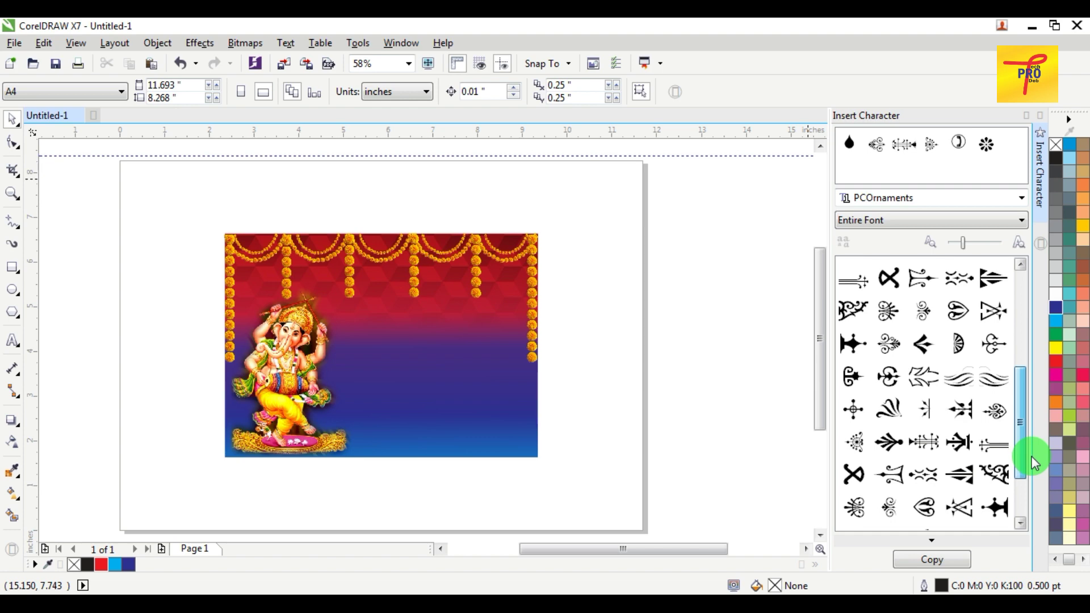
click(858, 444)
mouse_move(856, 446)
mouse_down()
mouse_move(686, 404)
mouse_move(674, 386)
mouse_move(750, 445)
mouse_up()
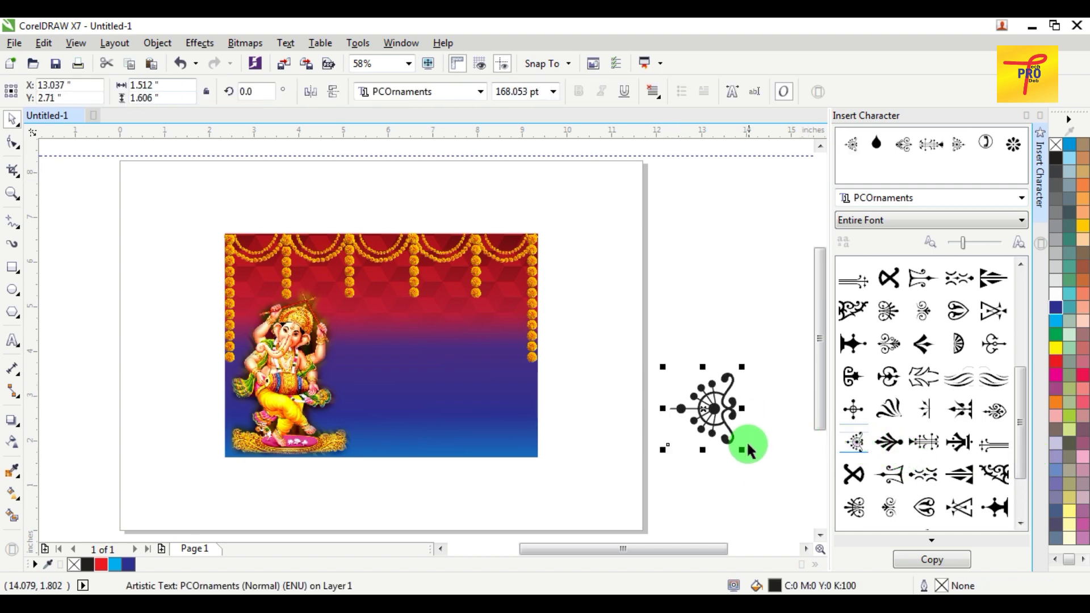
click(1040, 116)
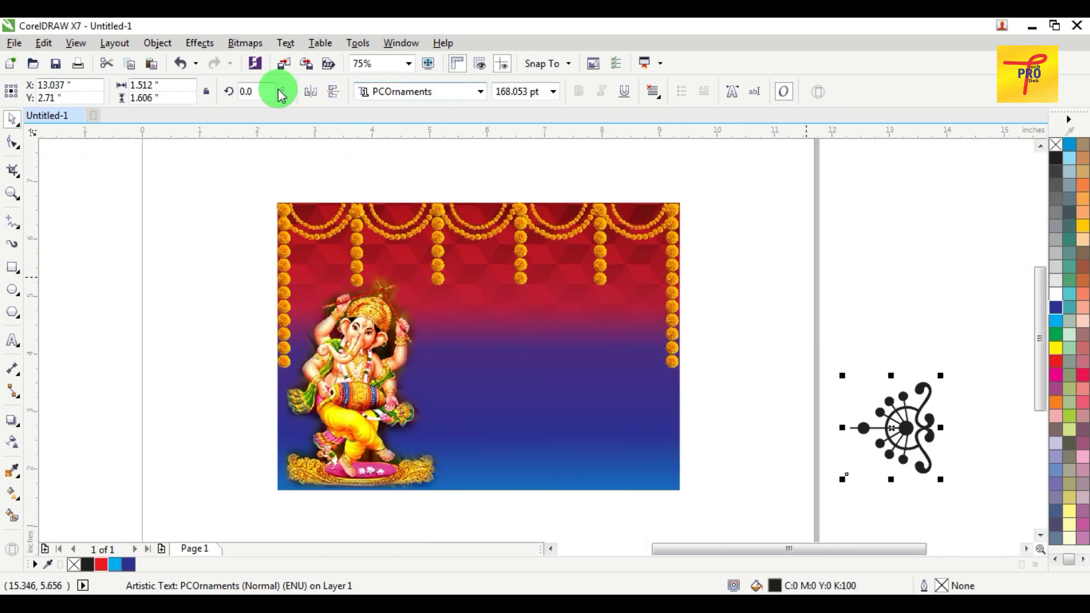
Step: Rotate the ornament 90°, flip it, shrink it onto the banner and fill it white
double_click(247, 92)
text(90)
key(Return)
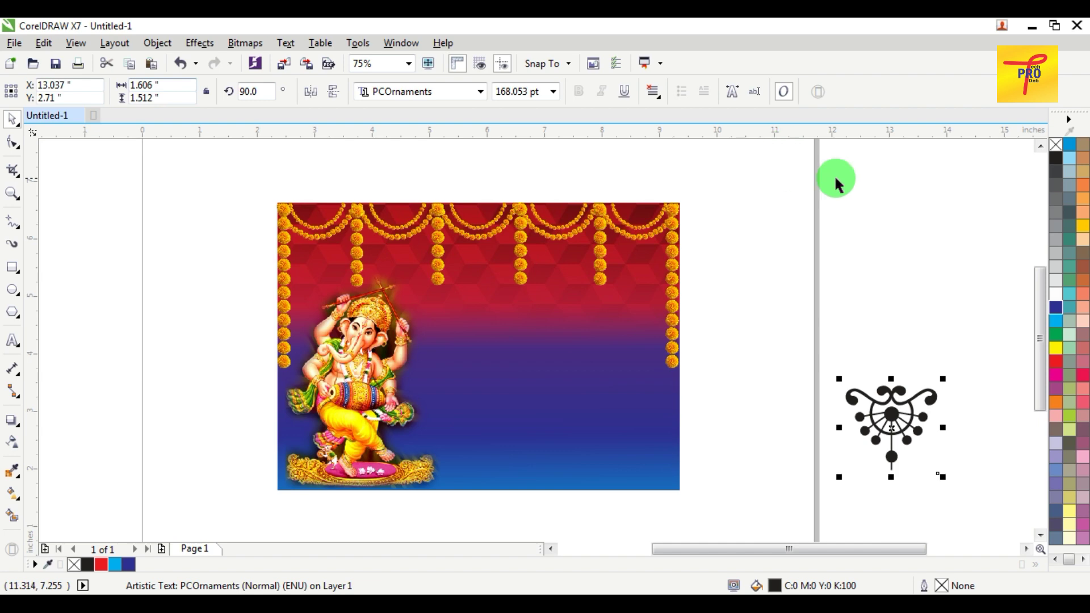
click(335, 92)
drag(892, 424, 486, 333)
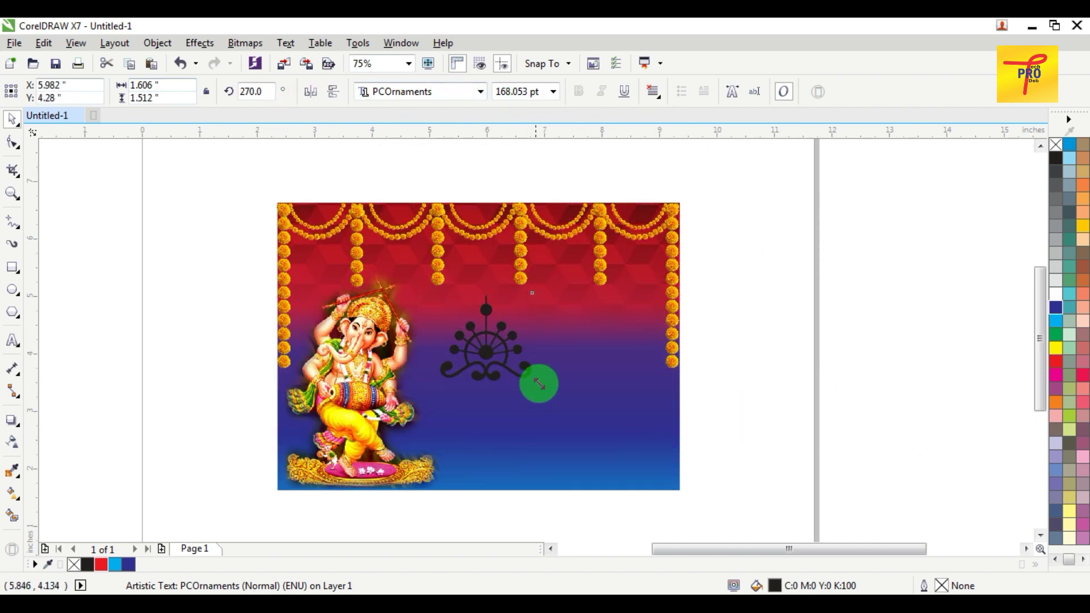
drag(539, 385, 574, 322)
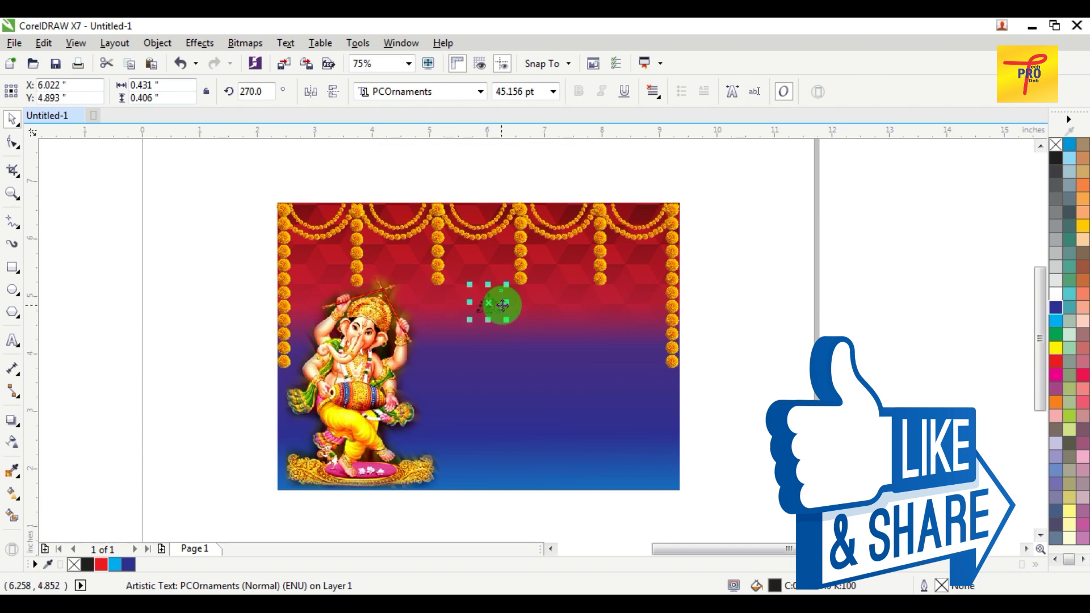
scroll(500, 304, up, 2)
click(1055, 295)
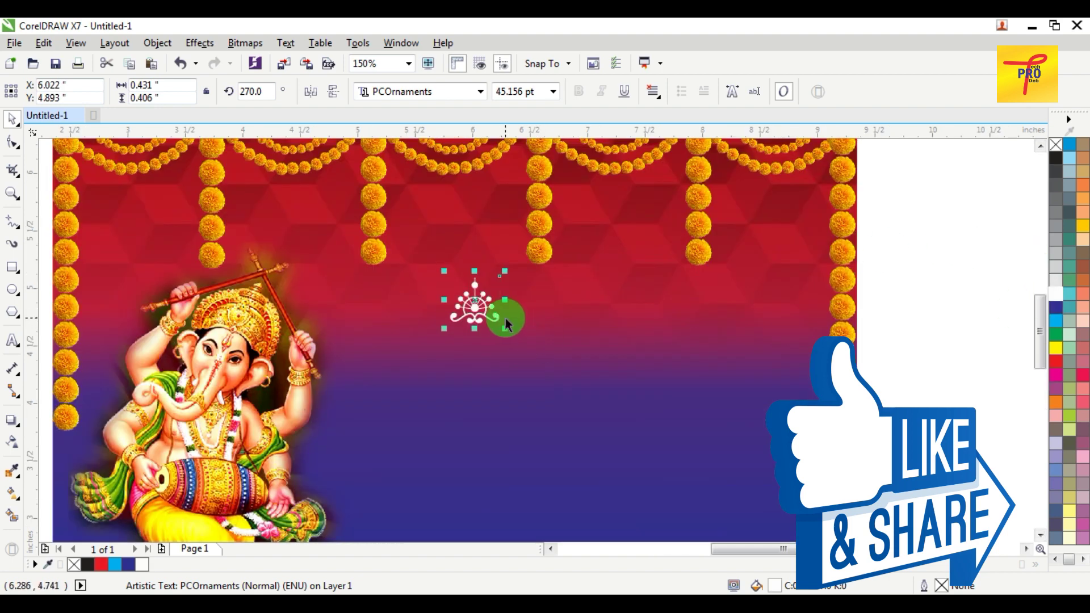
Step: Make two copies of the ornament offset to the right with Position transformations
key(alt+F7)
click(909, 236)
click(998, 305)
click(998, 304)
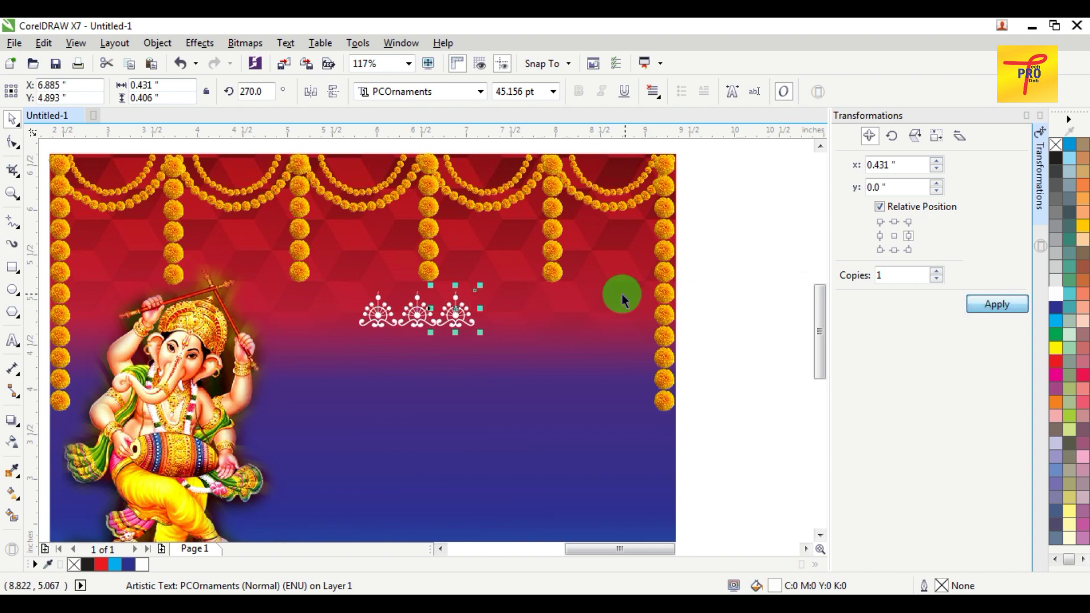
Step: Enlarge the third ornament as a centrepiece and move the grouped left pair to its right
drag(481, 286, 502, 264)
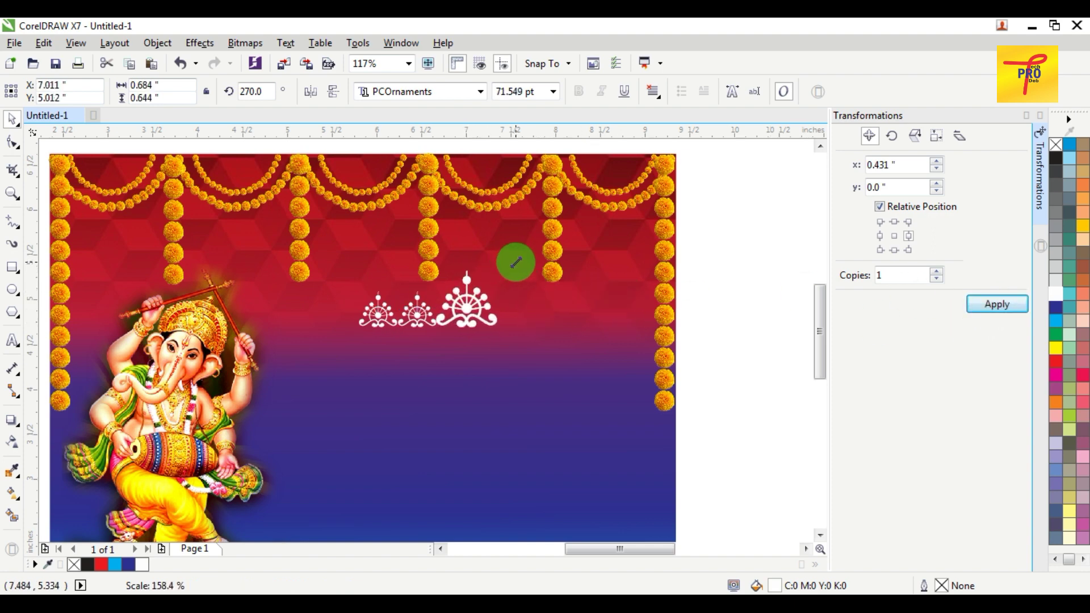
shift+click(379, 315)
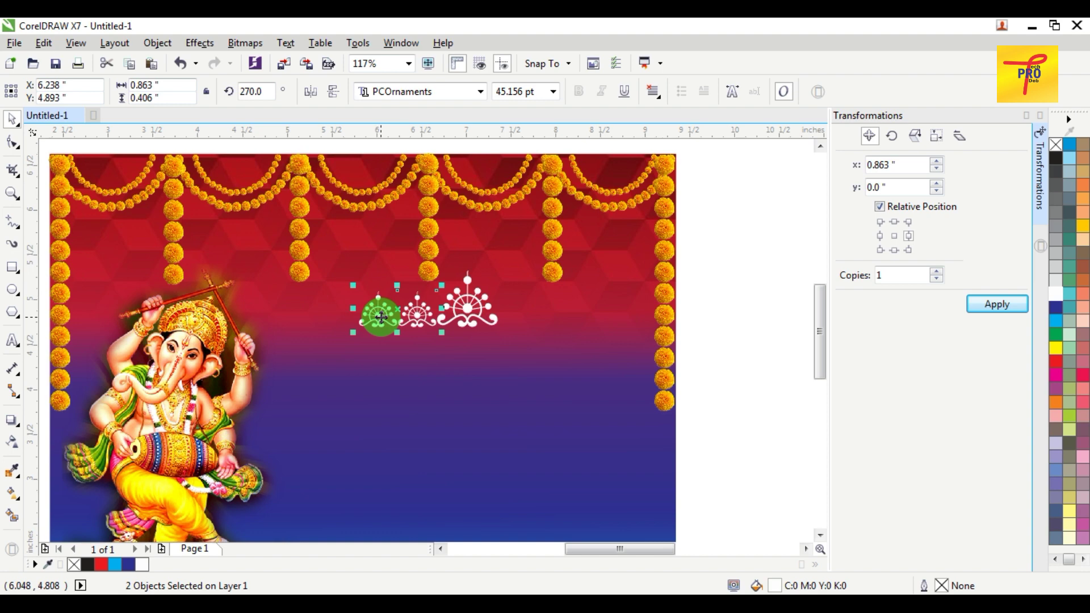
key(ctrl+g)
scroll(494, 311, up, 2)
drag(336, 316, 632, 316)
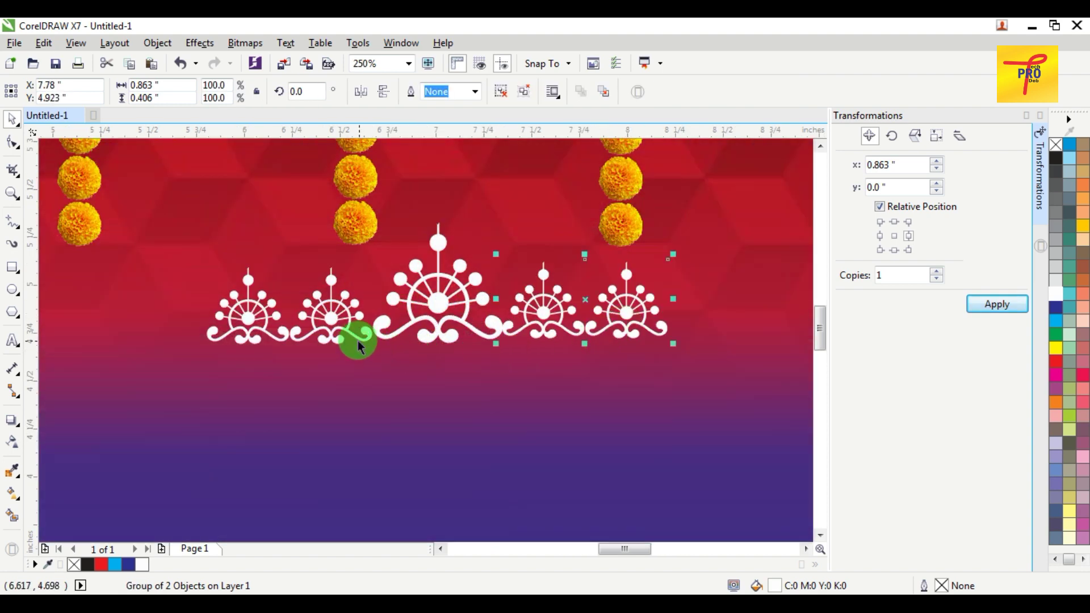
Step: Select all three ornaments, enlarge them slightly and group them into one row
shift+click(359, 341)
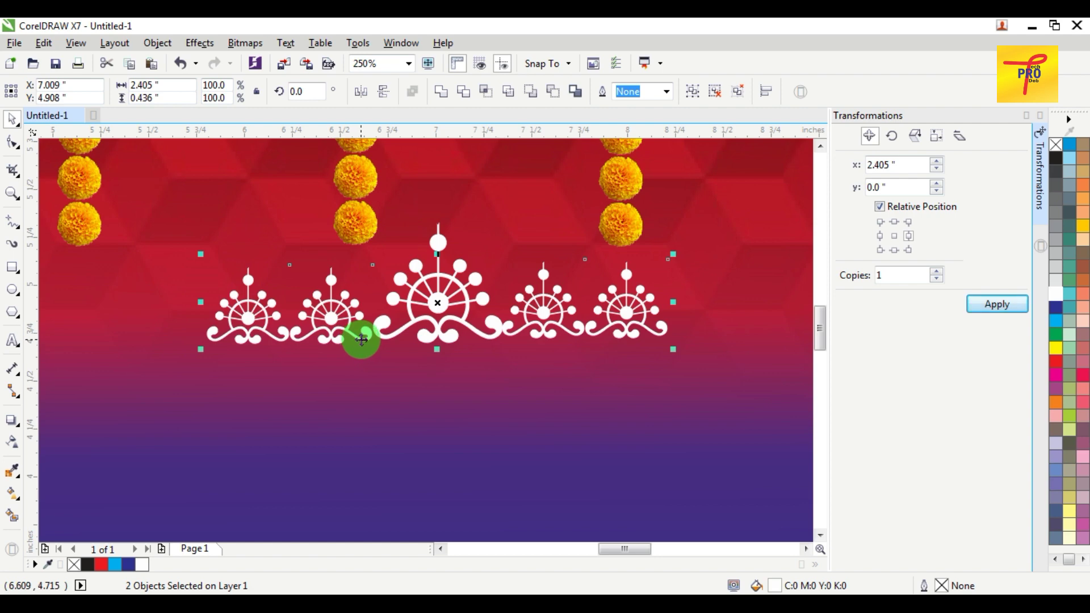
scroll(448, 316, down, 2)
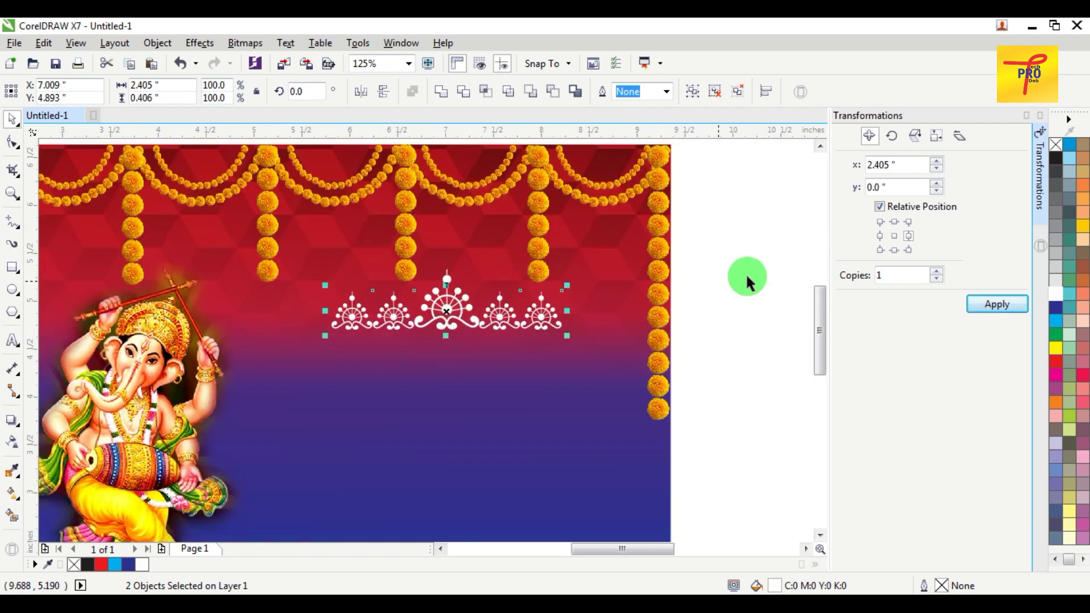
click(764, 257)
drag(764, 257, 279, 361)
drag(566, 336, 593, 339)
key(ctrl+g)
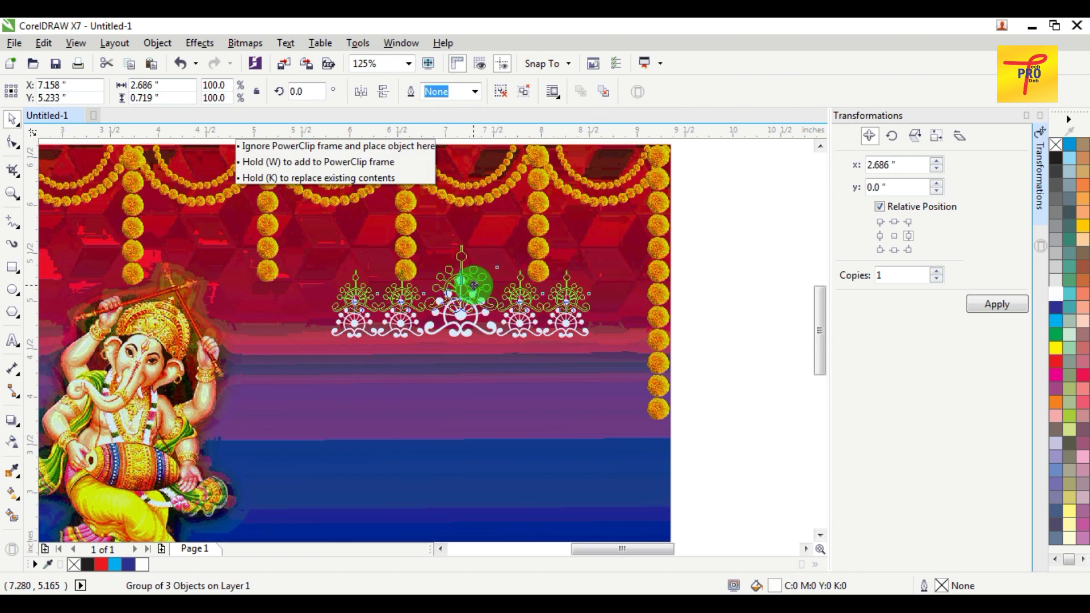
Step: Duplicate the ornament row lower down and mirror the copy vertically
drag(473, 304, 476, 358)
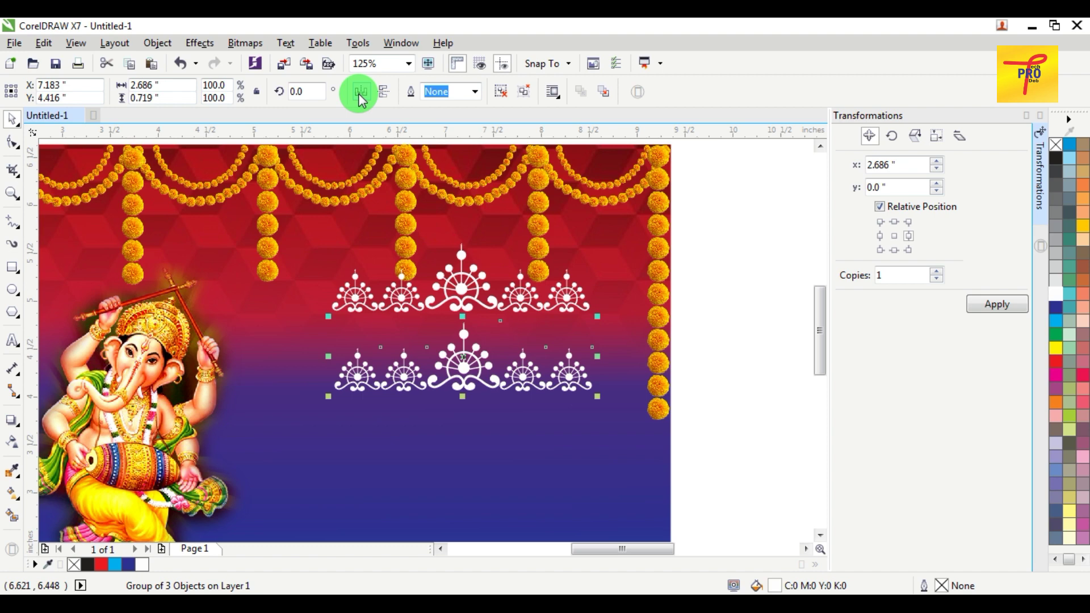
click(384, 93)
drag(486, 335, 479, 375)
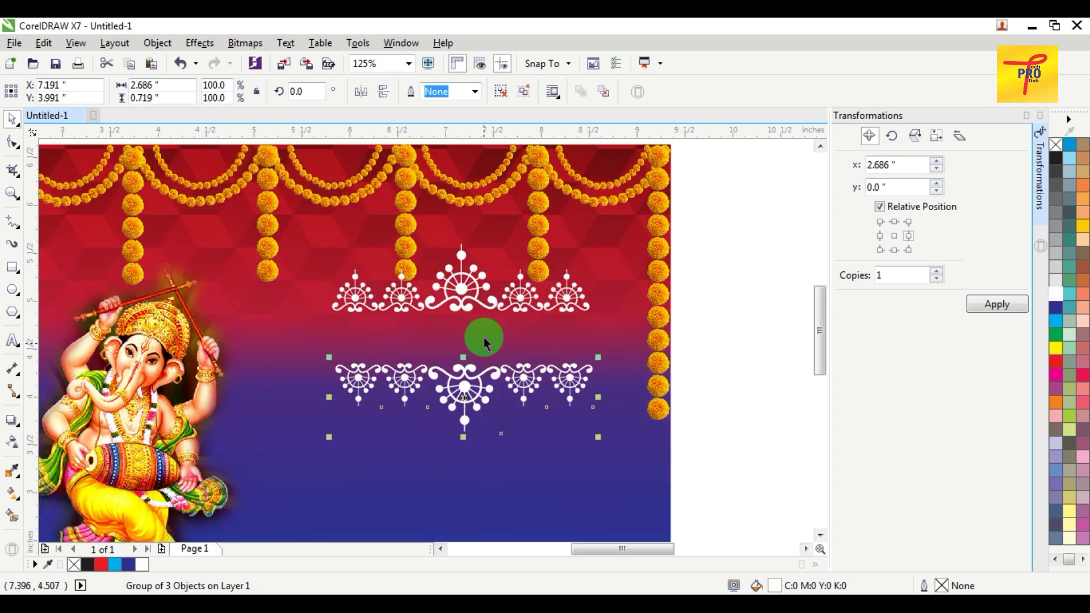
shift+click(470, 305)
click(711, 247)
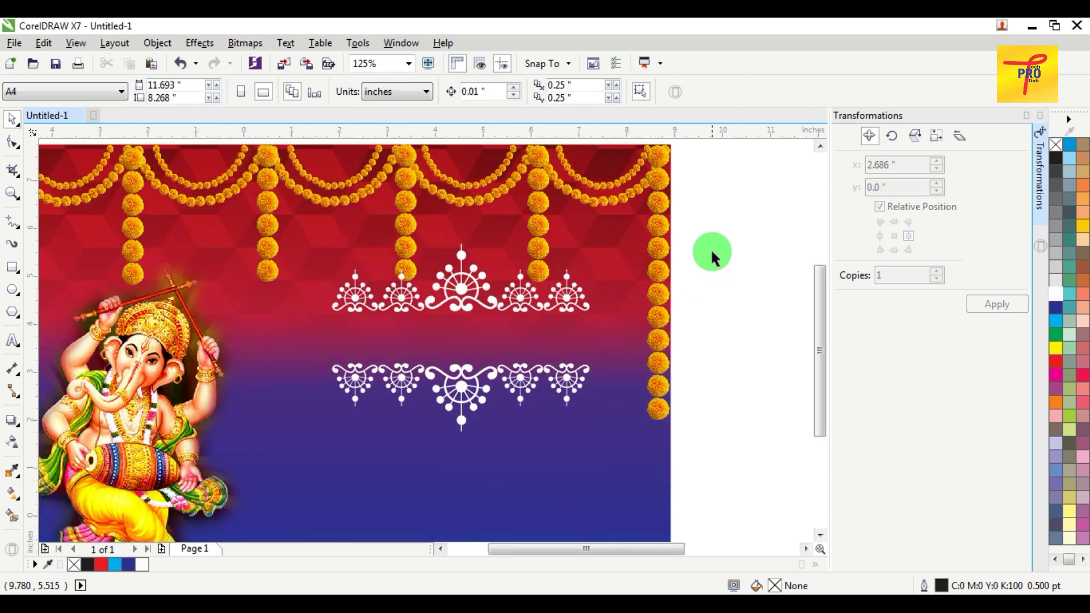
Step: Move the Bengali heading between the ornament rows, colour it yellow and narrow it slightly
scroll(710, 247, down, 2)
click(1041, 116)
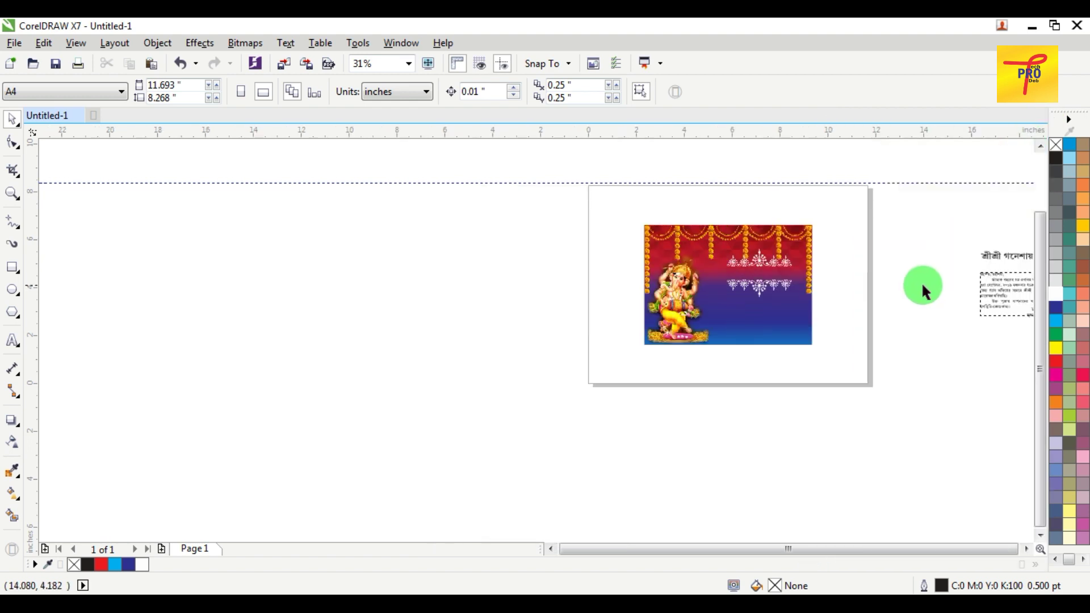
click(1028, 549)
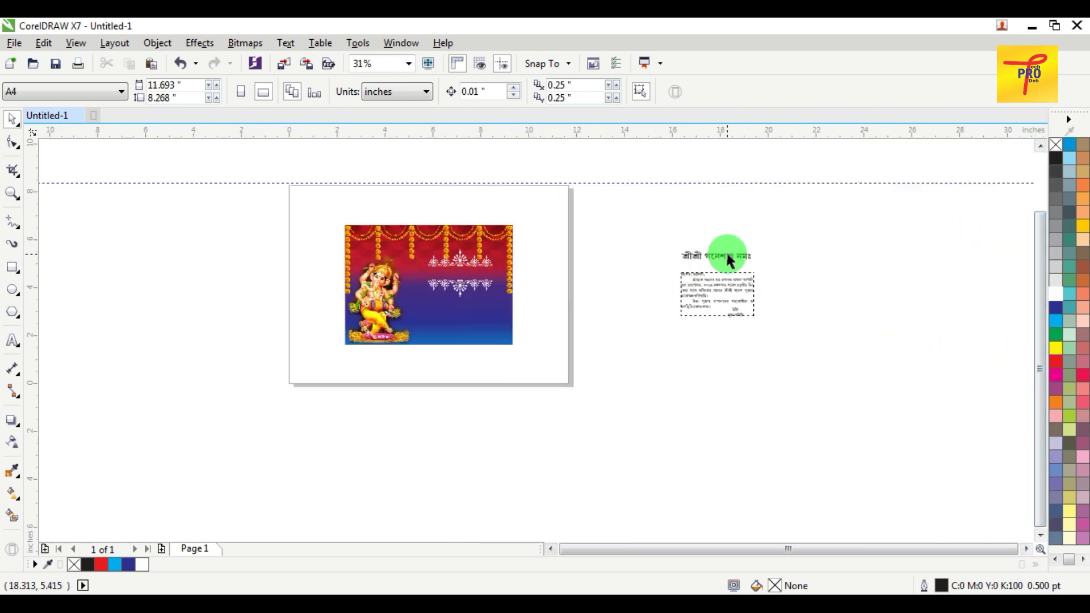
drag(727, 255, 478, 274)
scroll(478, 274, up, 3)
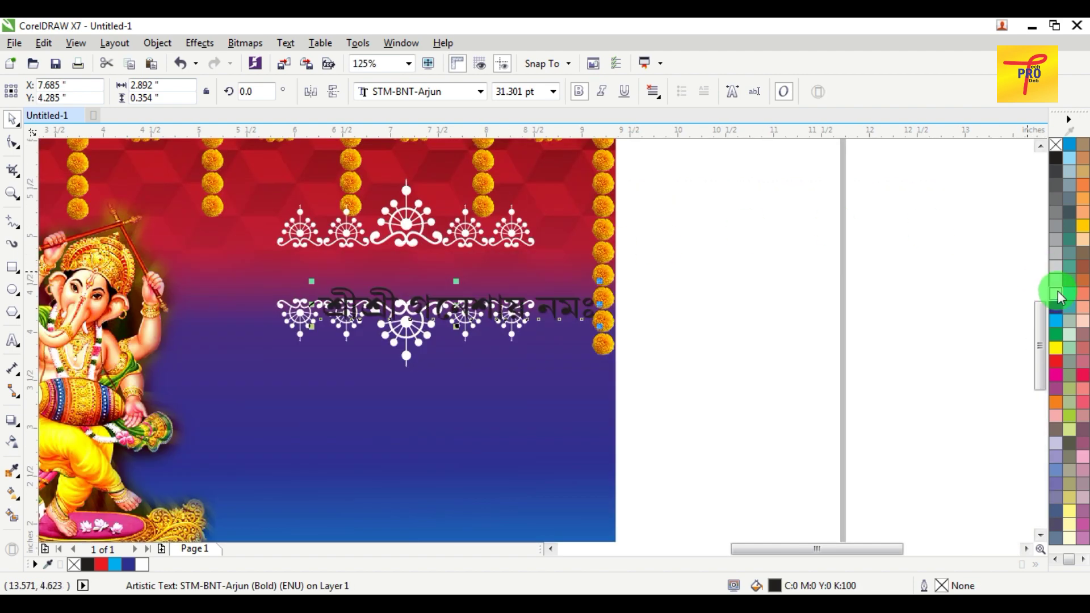
mouse_move(1058, 347)
mouse_down()
mouse_move(528, 290)
mouse_move(442, 266)
mouse_up()
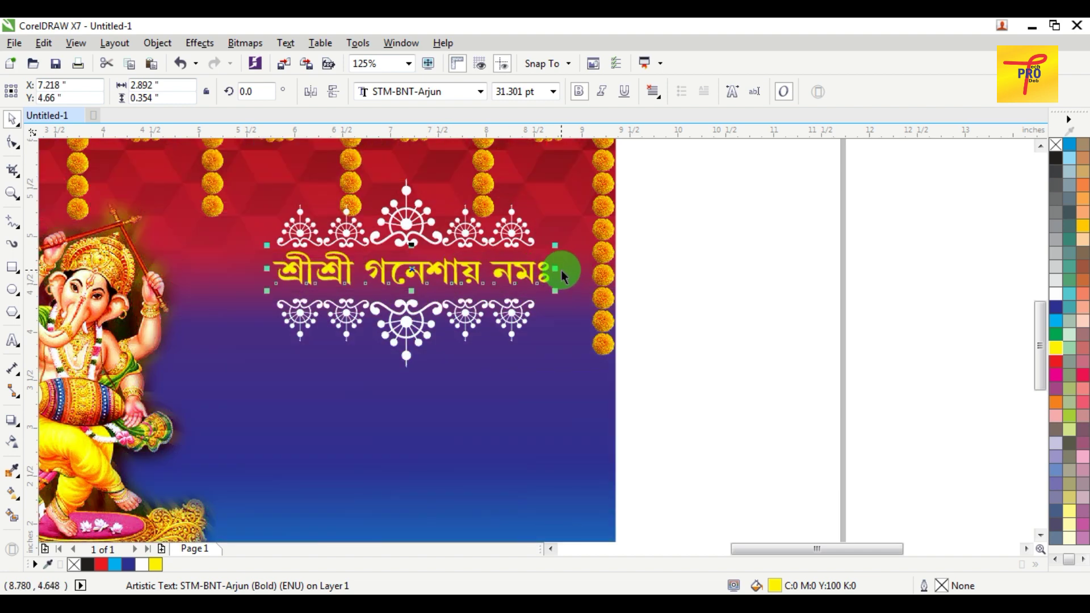
drag(562, 276, 623, 268)
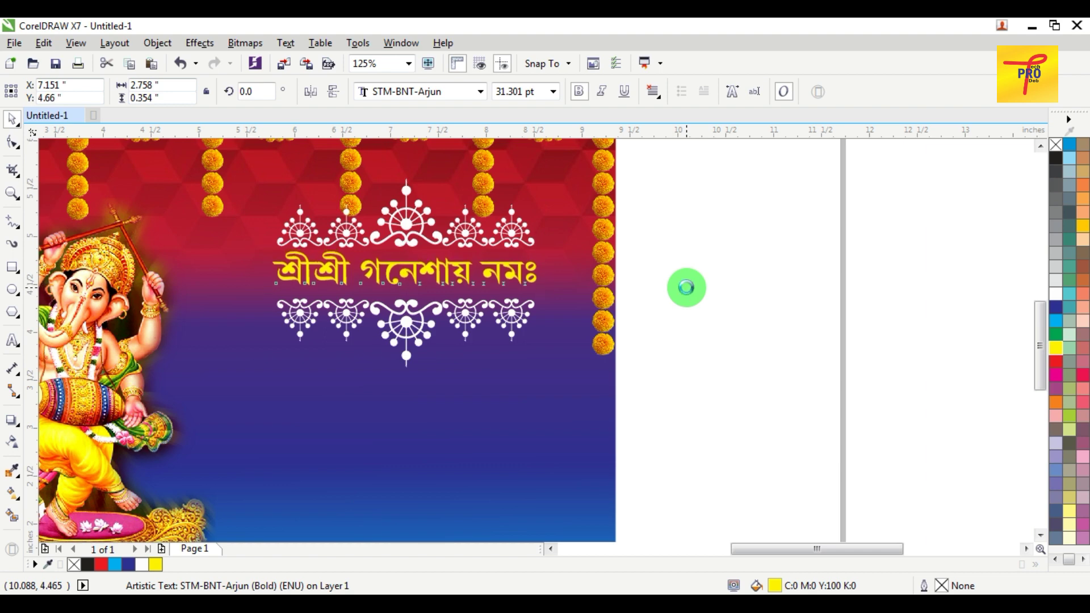
Step: Nudge the lower ornament row up slightly beneath the heading
drag(686, 288, 211, 391)
drag(395, 362, 395, 357)
click(700, 287)
scroll(700, 288, down, 2)
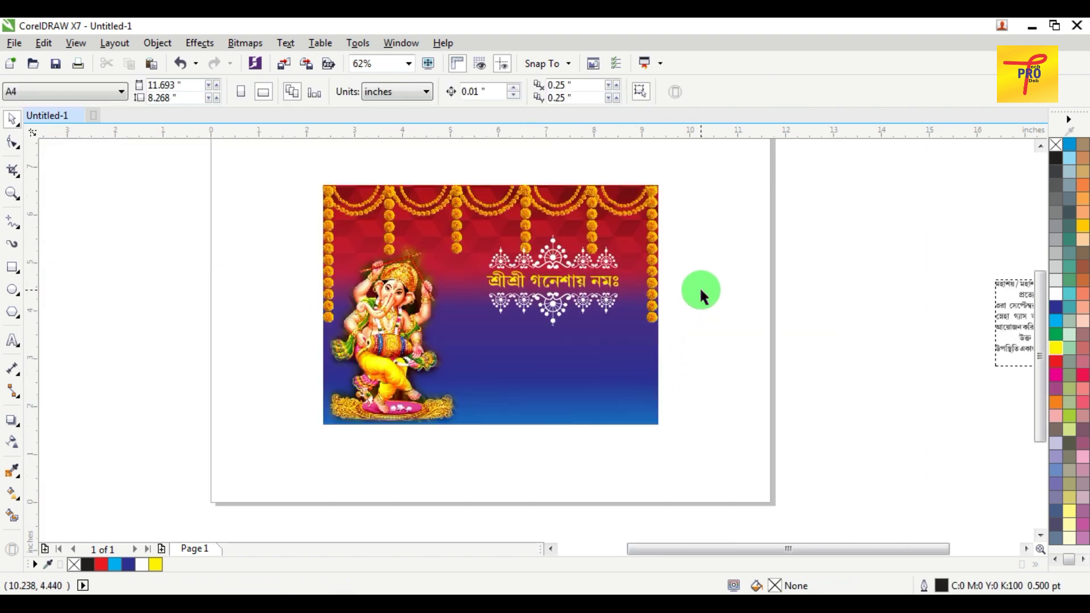
Step: Select the heading and ornament rows, undoing an accidental move along the way
drag(479, 325, 484, 334)
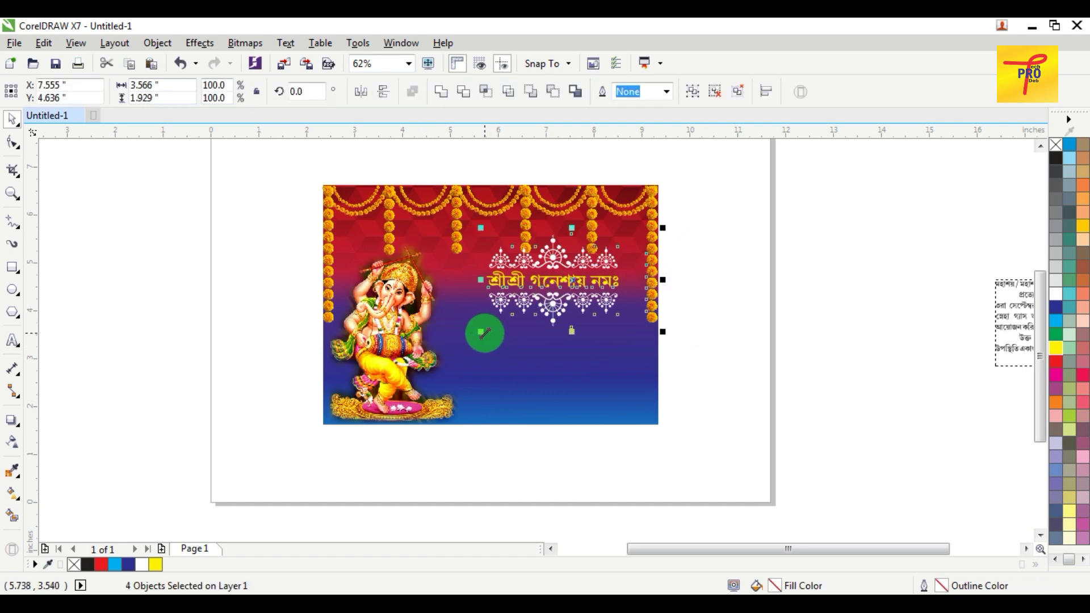
click(741, 309)
drag(740, 165, 633, 362)
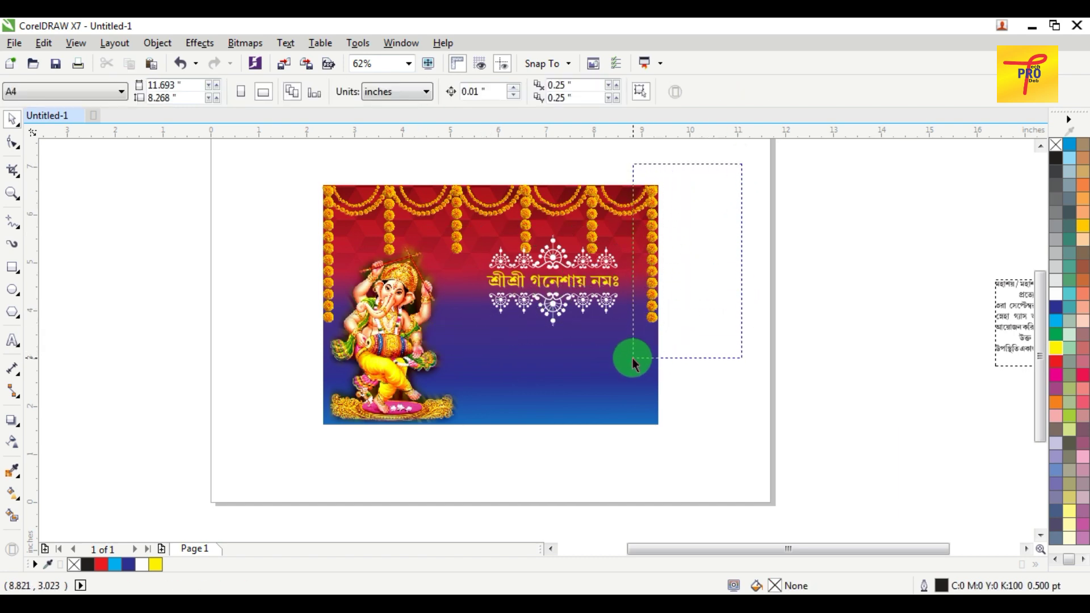
click(673, 256)
drag(591, 244, 291, 263)
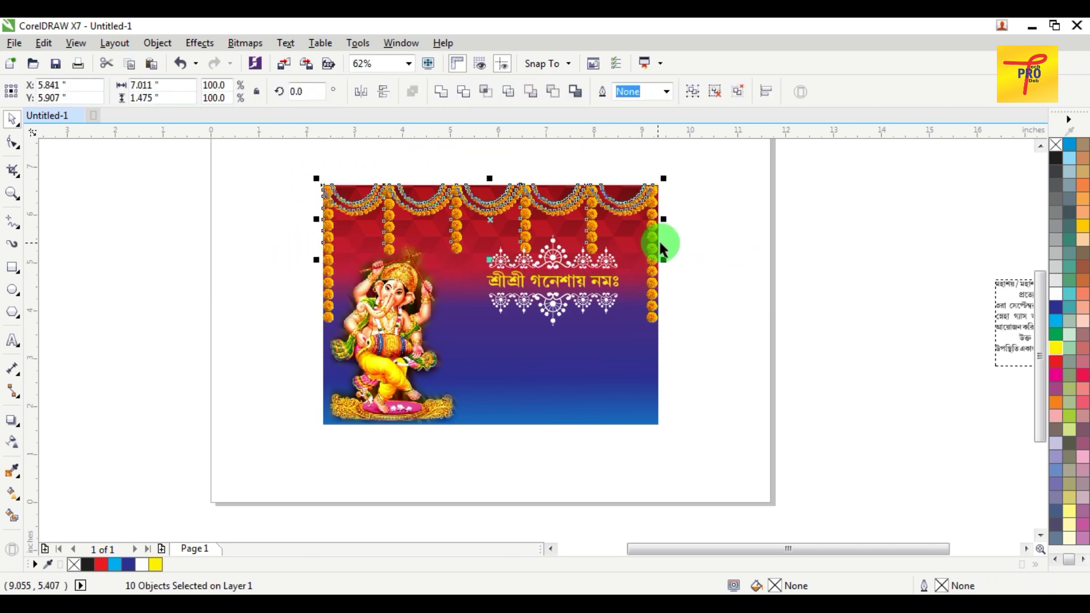
drag(704, 243, 511, 312)
mouse_move(449, 344)
mouse_down()
mouse_move(486, 333)
mouse_move(433, 336)
mouse_up()
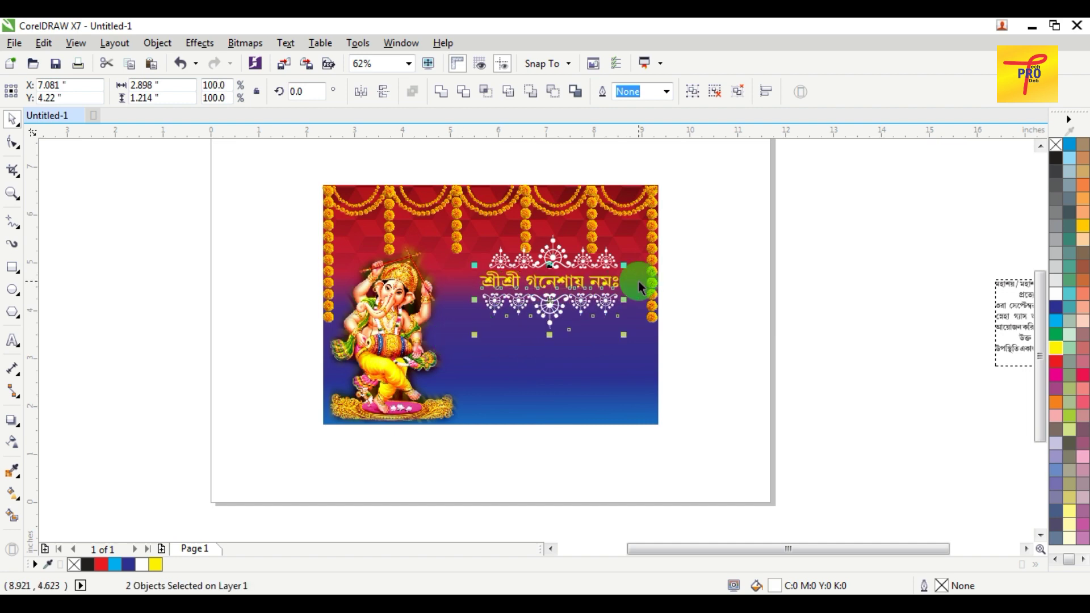
key(ctrl+z)
click(710, 238)
Step: Scale the heading and both ornament rows up, then stretch them wider left and right
drag(471, 335, 472, 335)
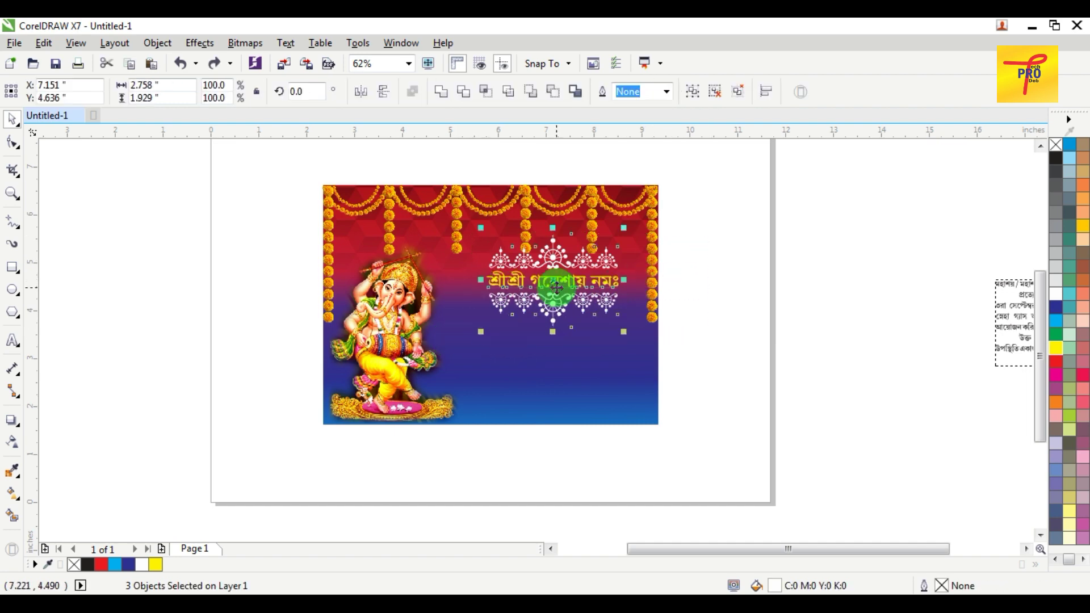
drag(559, 280, 657, 348)
key(ctrl+z)
scroll(499, 316, up, 2)
drag(432, 363, 416, 374)
drag(417, 273, 385, 274)
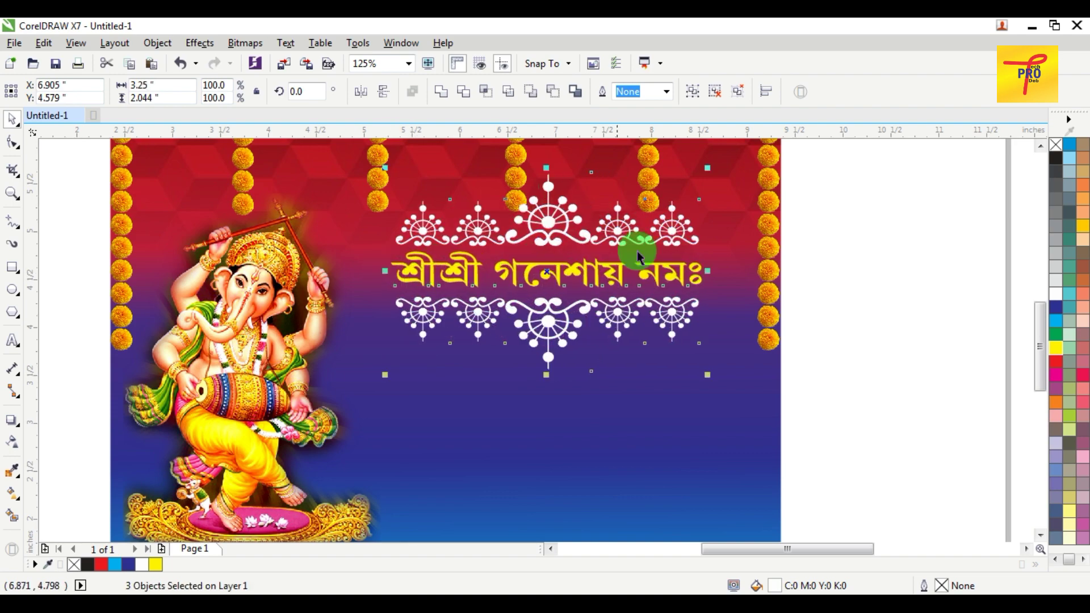
drag(715, 272, 732, 272)
scroll(726, 275, down, 2)
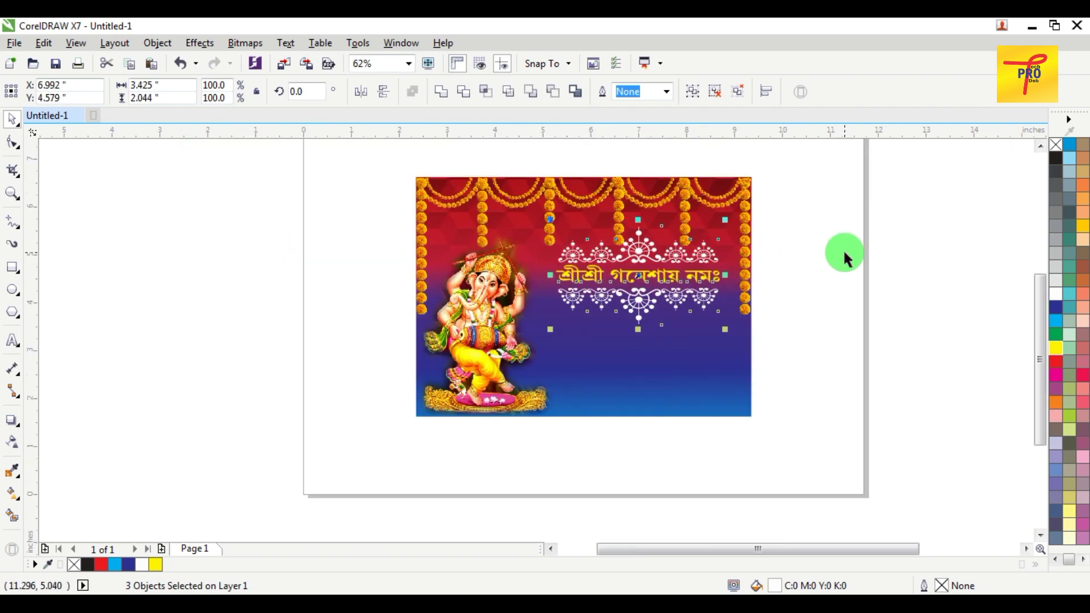
Step: Bring the off-page invitation letter onto the banner below the lower ornaments
click(826, 319)
scroll(825, 319, down, 2)
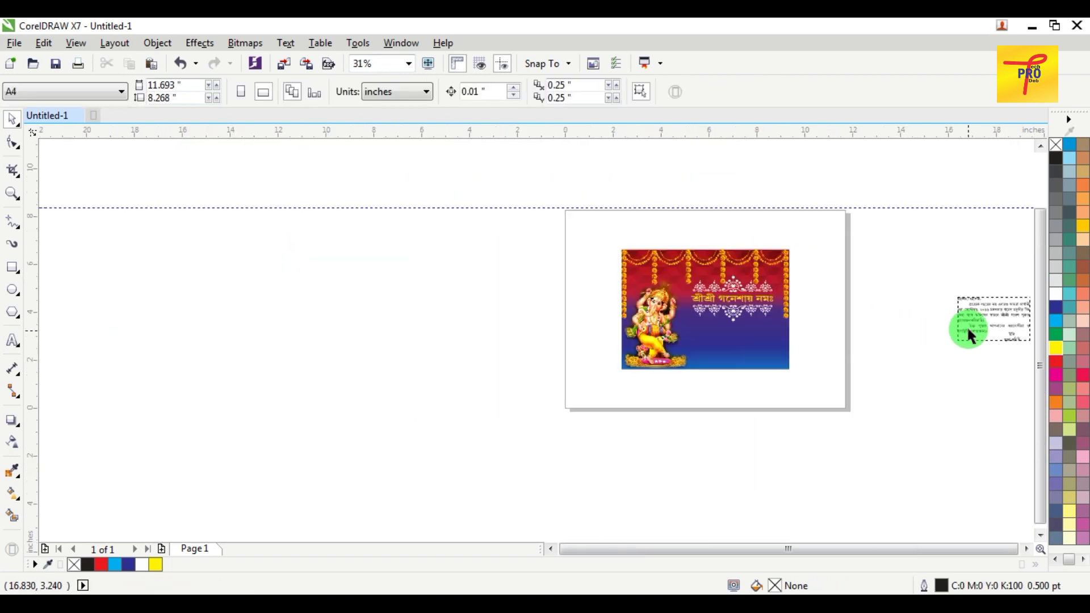
click(1027, 549)
drag(694, 253, 840, 348)
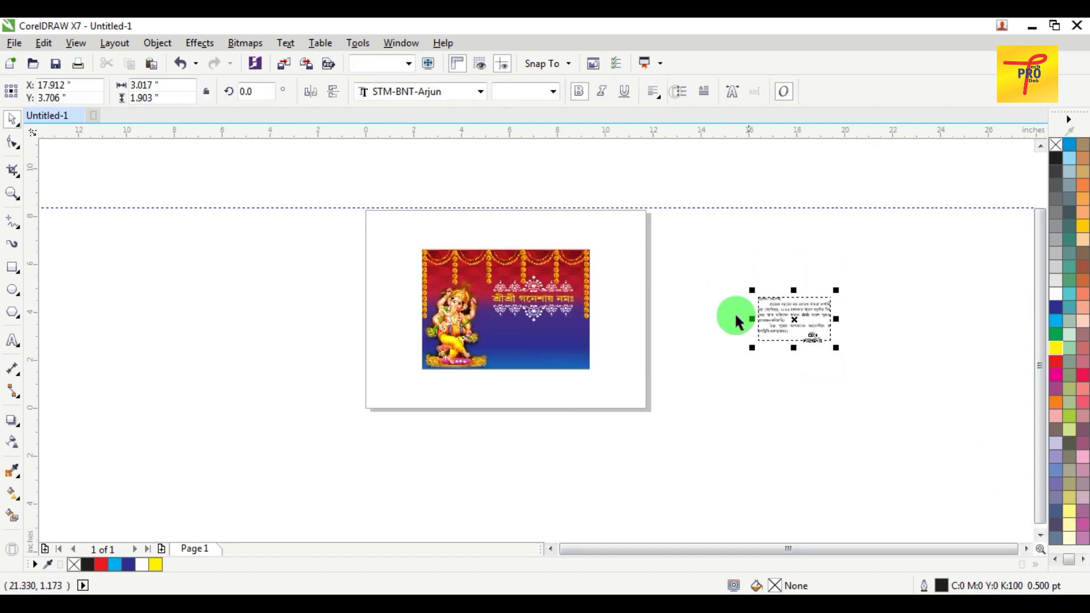
drag(784, 327, 544, 352)
scroll(544, 352, up, 4)
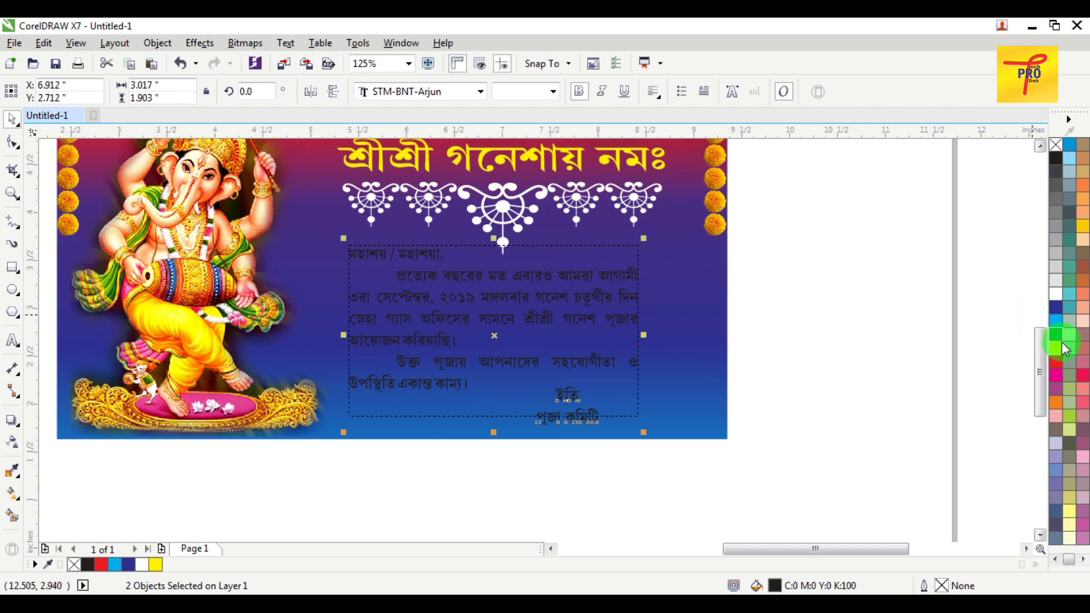
drag(555, 325, 587, 326)
key(Escape)
Step: Widen the letter frame and place the পূজা কমিটি signature at its lower right
click(647, 322)
drag(676, 332, 685, 331)
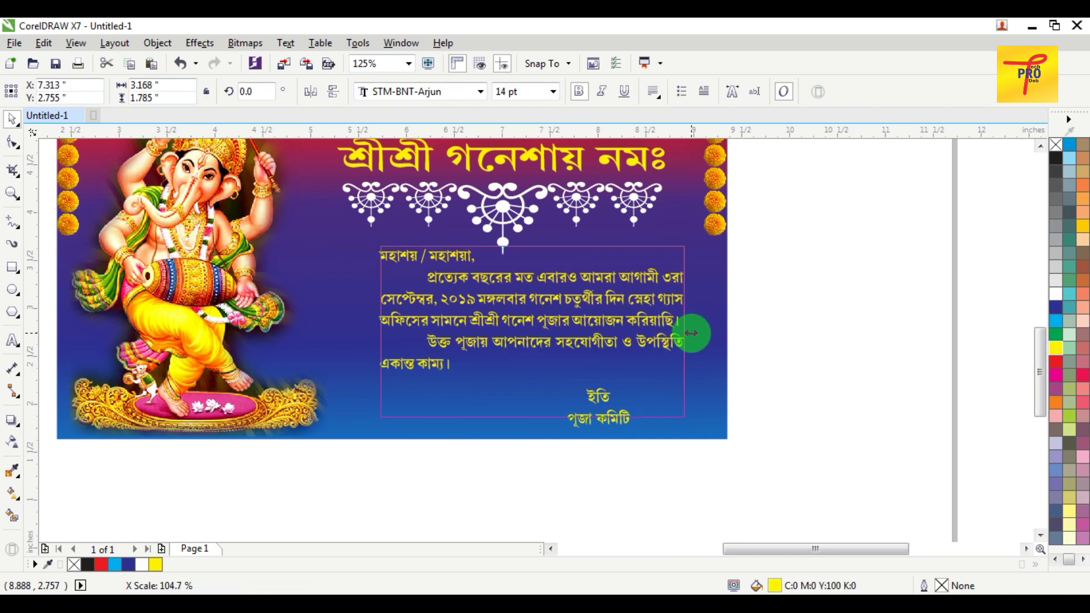
click(803, 328)
click(611, 418)
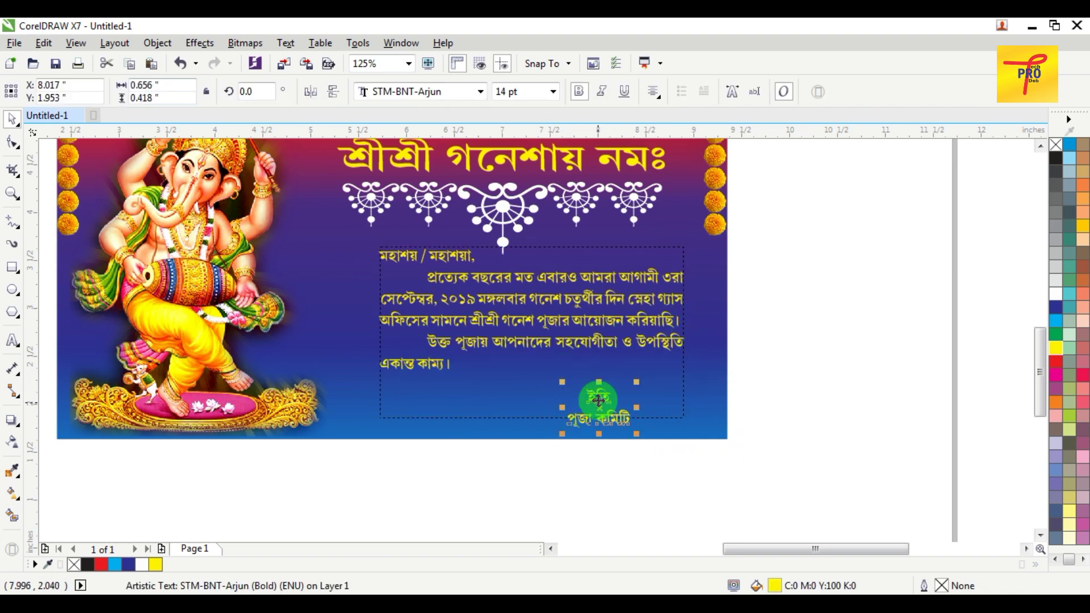
drag(598, 400, 629, 386)
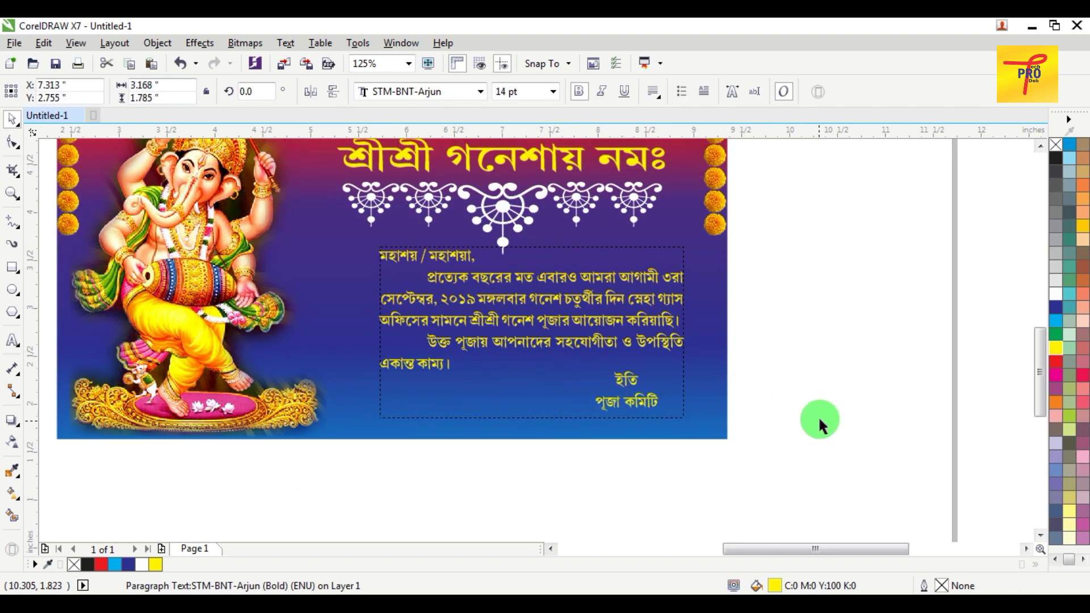
drag(739, 243, 303, 458)
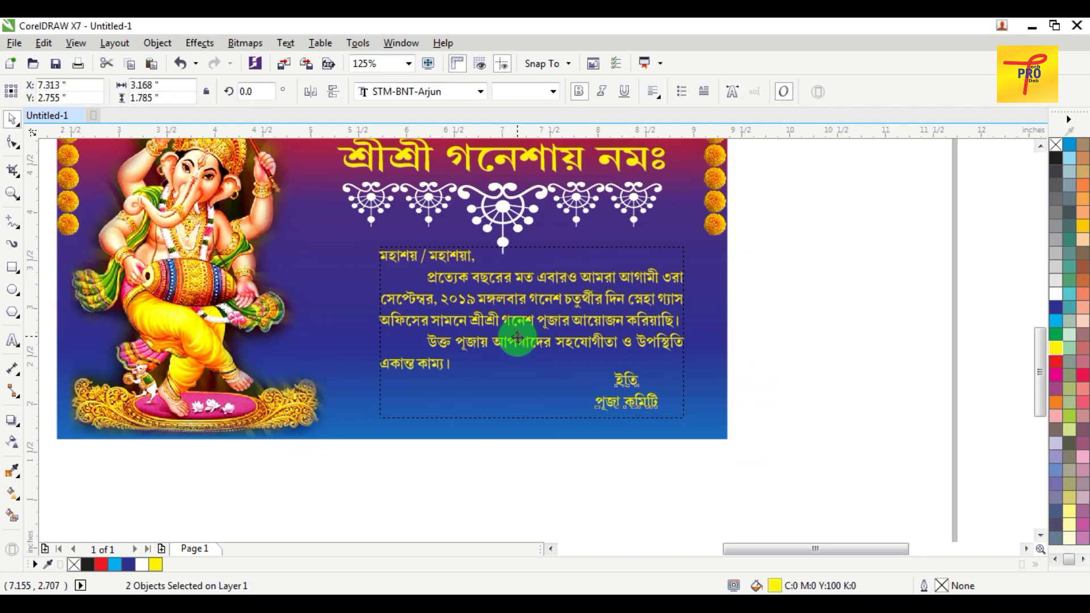
drag(518, 338, 517, 336)
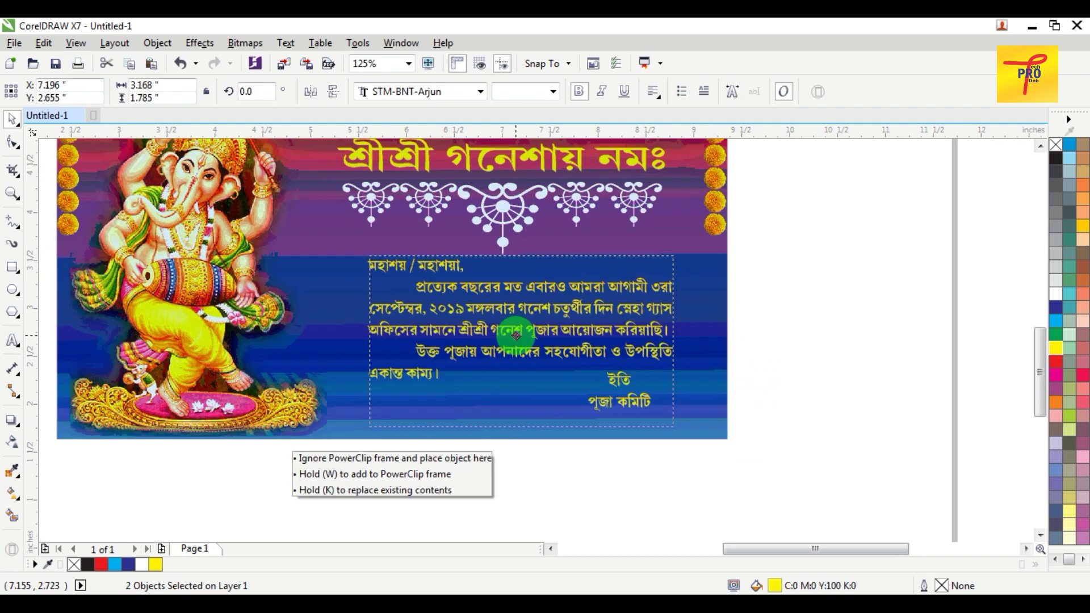
click(816, 304)
Step: Widen the invitation letter's text frame on both the left and right sides
scroll(816, 303, down, 2)
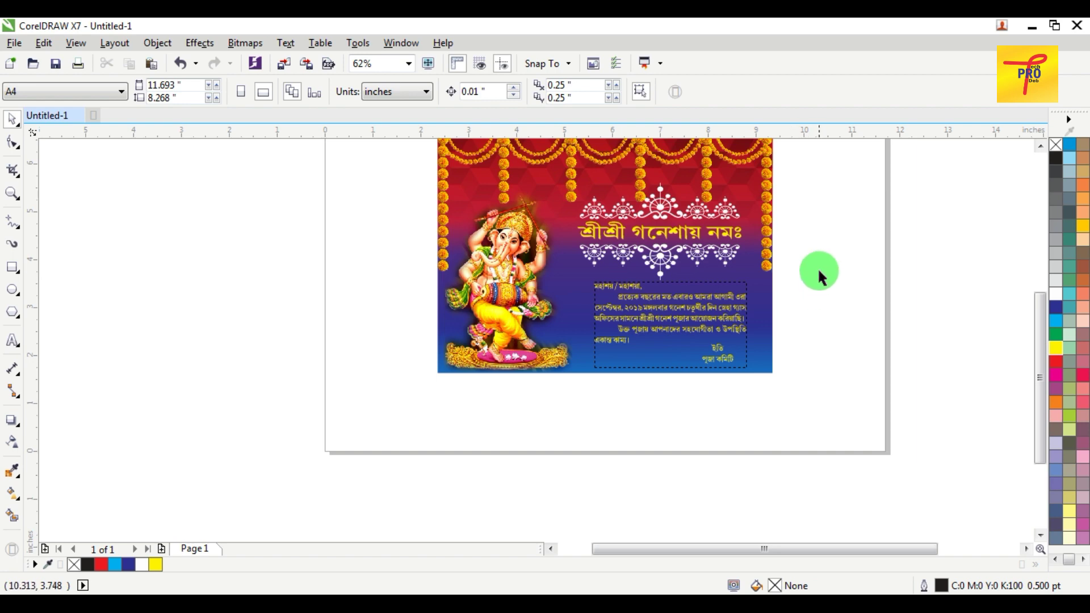
drag(503, 404, 525, 392)
click(642, 321)
scroll(642, 321, up, 2)
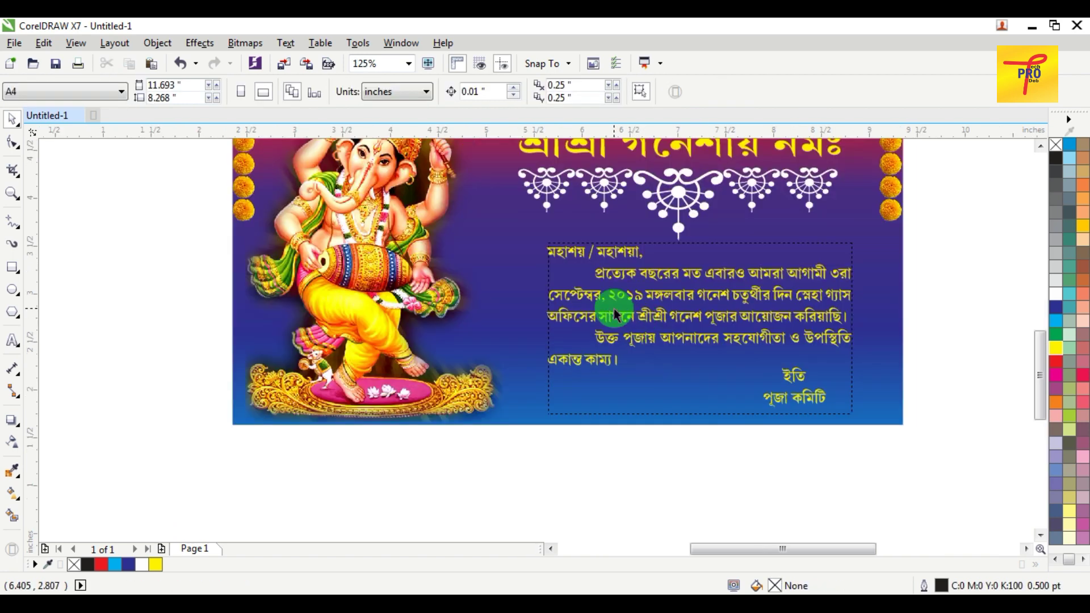
click(550, 329)
drag(551, 329, 505, 328)
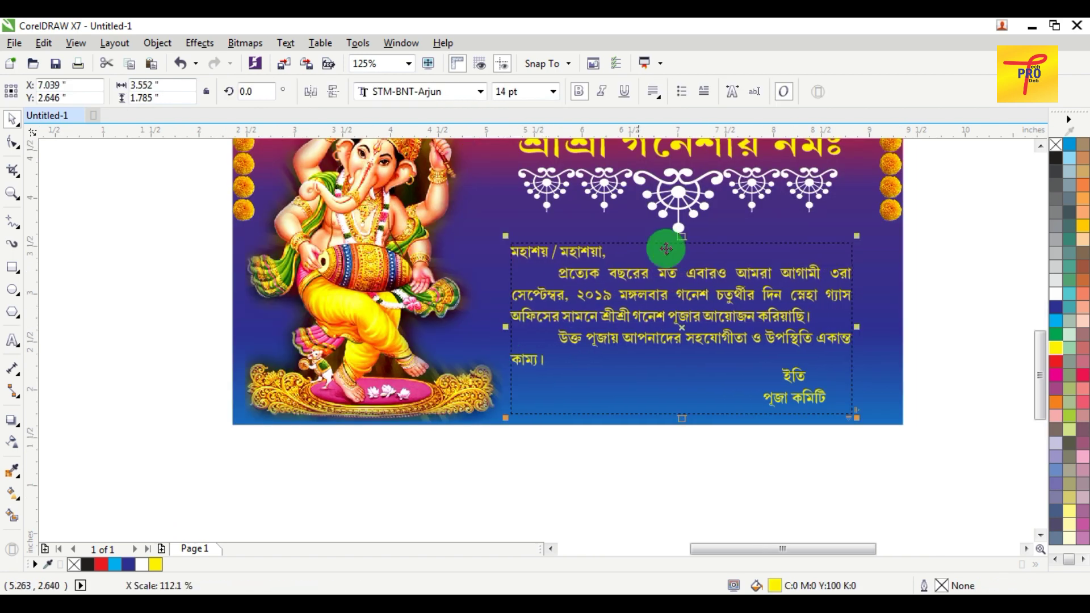
drag(857, 327, 867, 328)
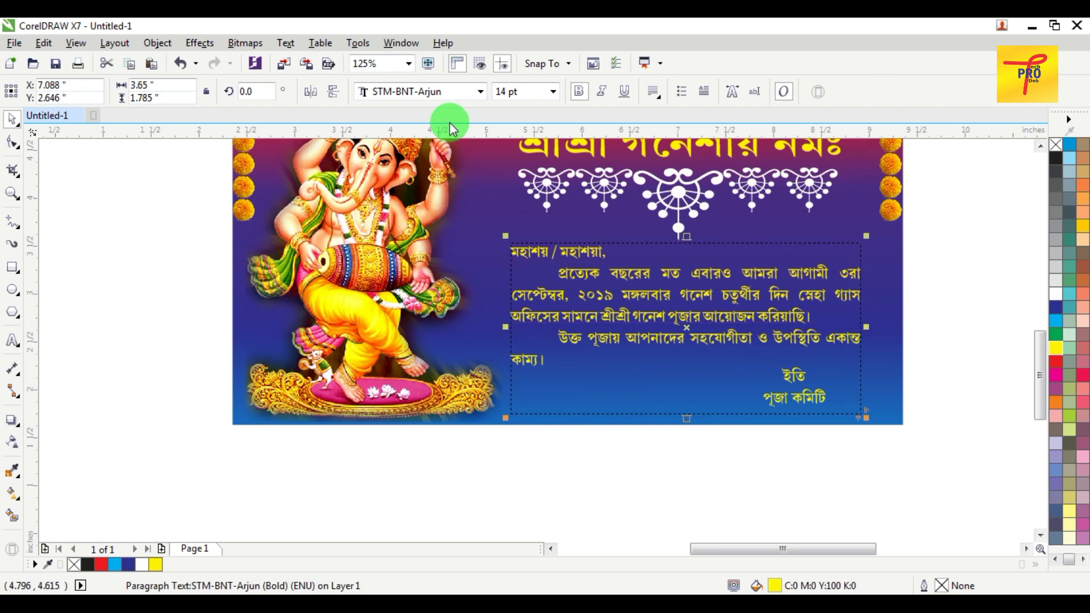
Step: Set the letter text to 15 pt, nudge it up, and check the signature's font size
click(539, 92)
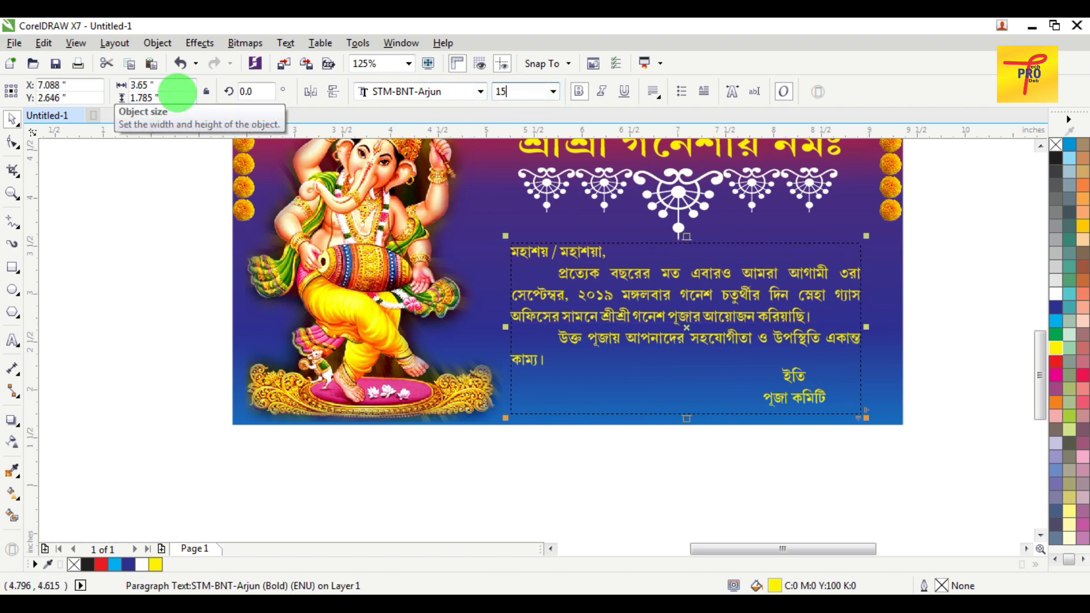
key(Return)
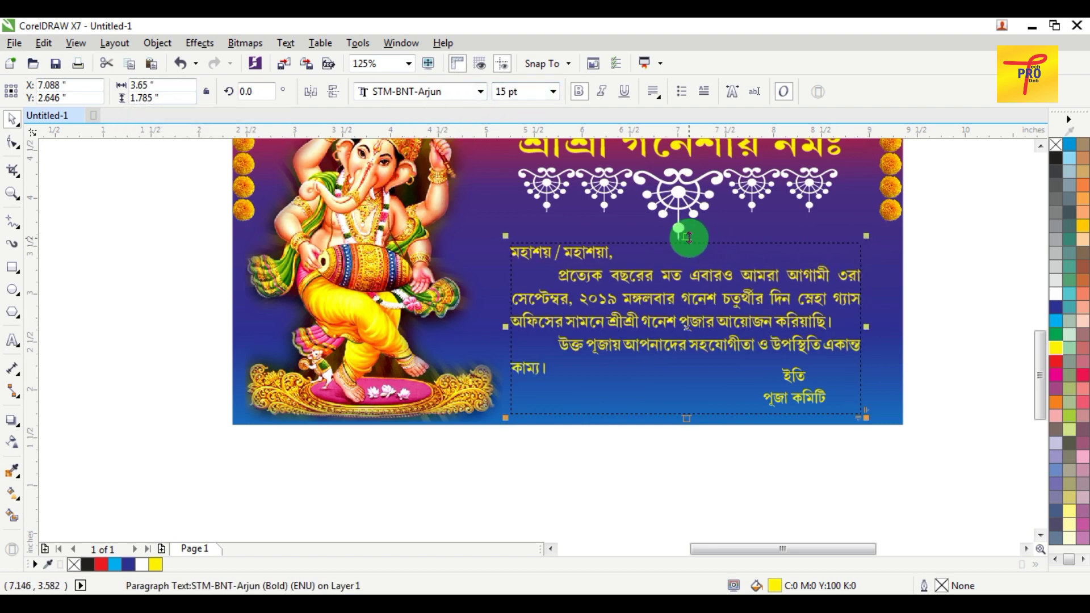
drag(691, 235, 691, 231)
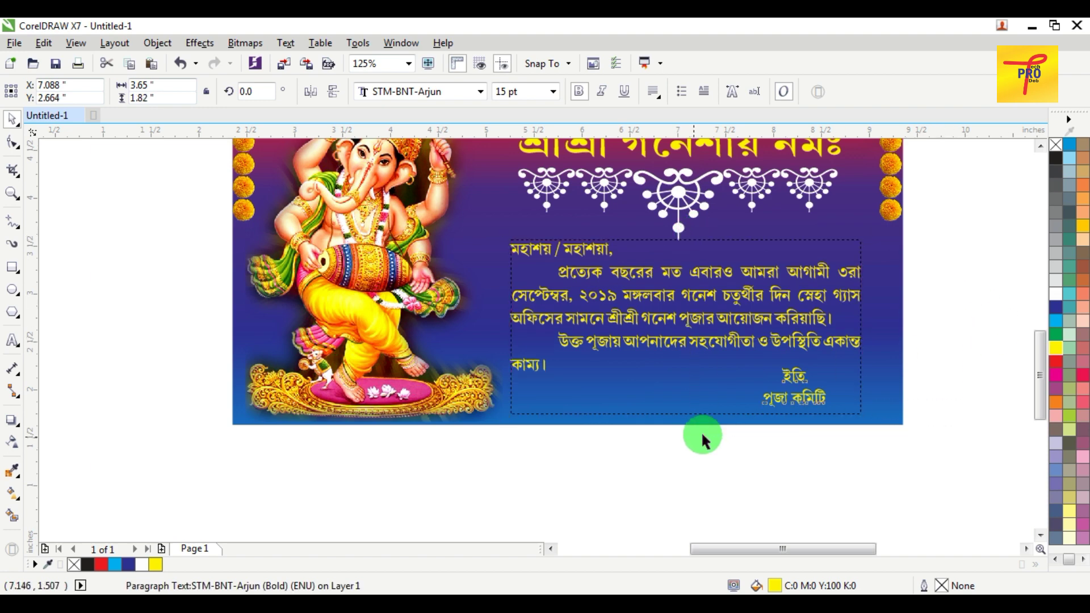
click(768, 421)
click(517, 92)
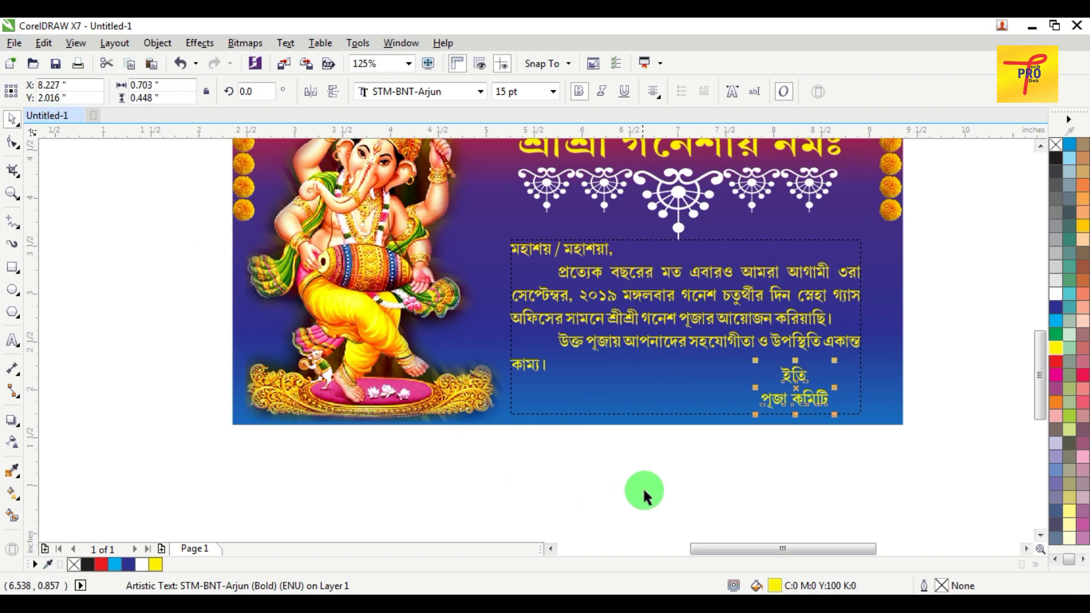
click(675, 457)
scroll(681, 454, down, 2)
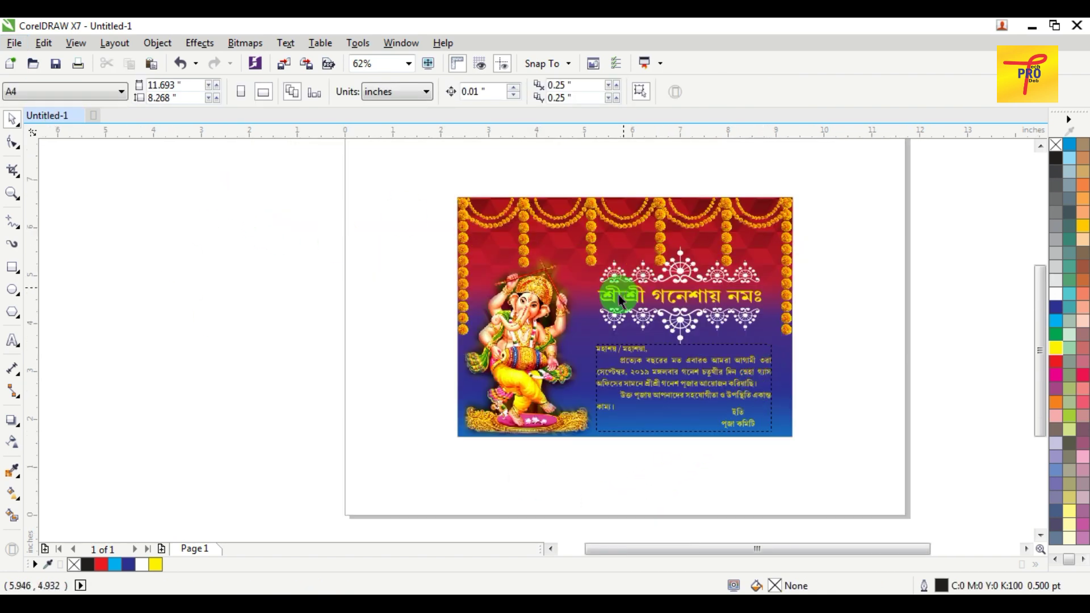
Step: Set the background gradient's lower end node to a darker navy blue
click(561, 311)
drag(597, 244, 604, 248)
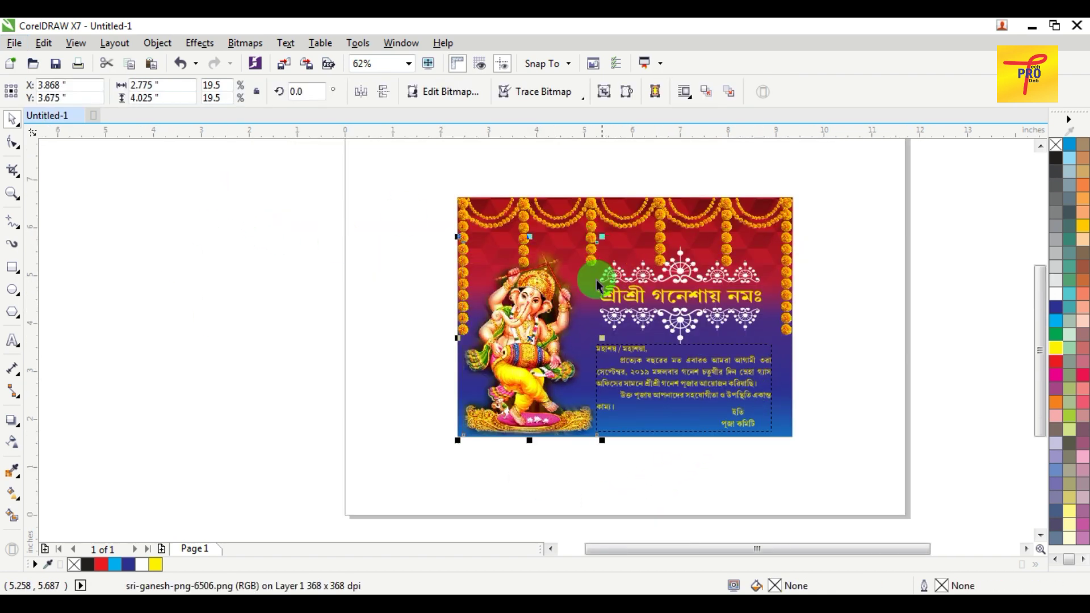
click(809, 330)
click(792, 398)
scroll(778, 415, up, 2)
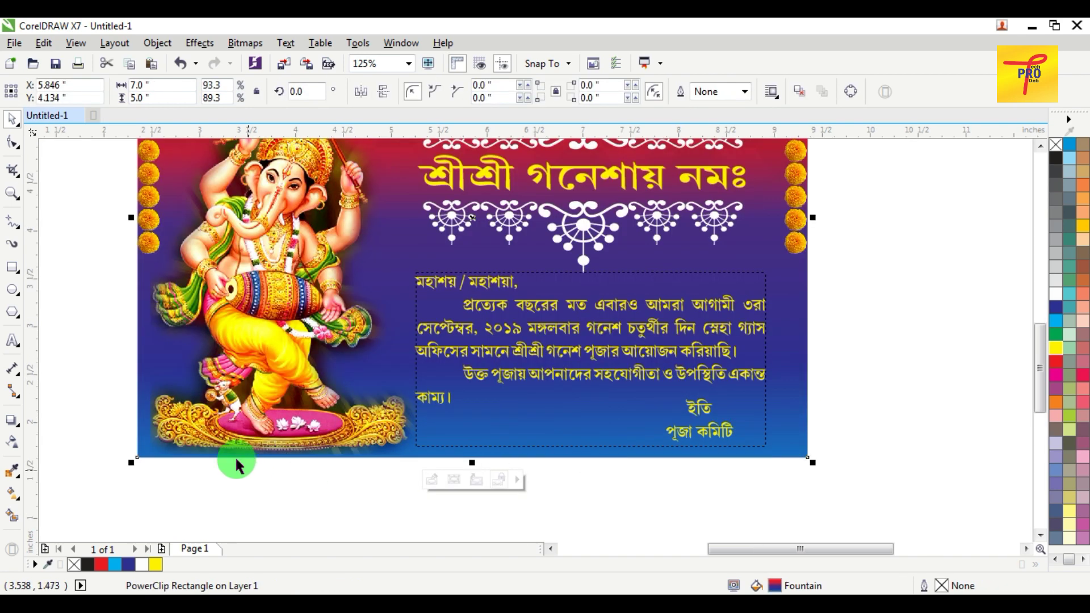
click(13, 494)
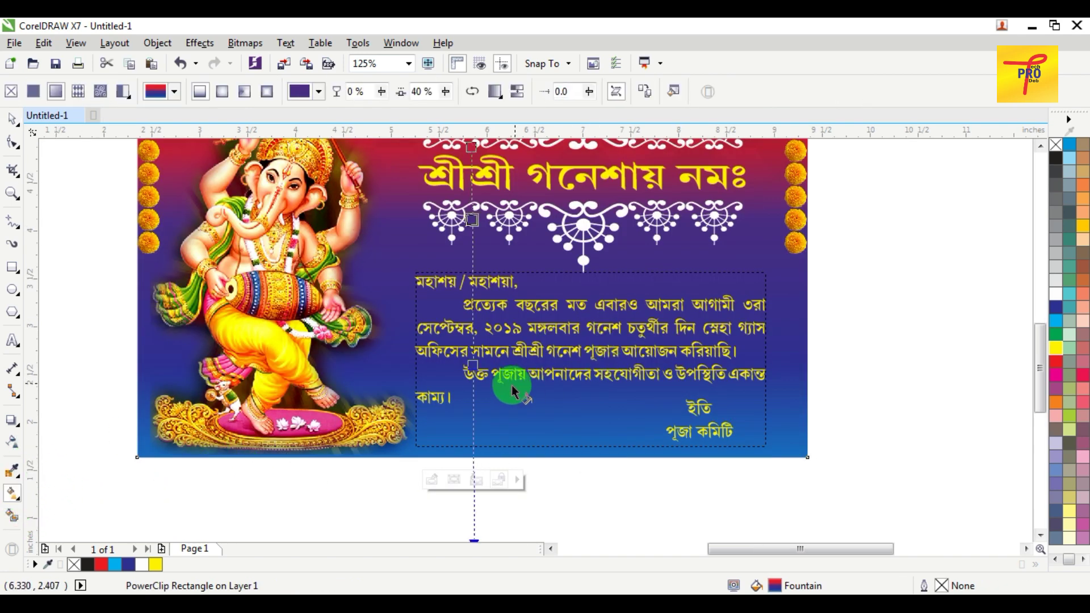
drag(473, 405, 474, 409)
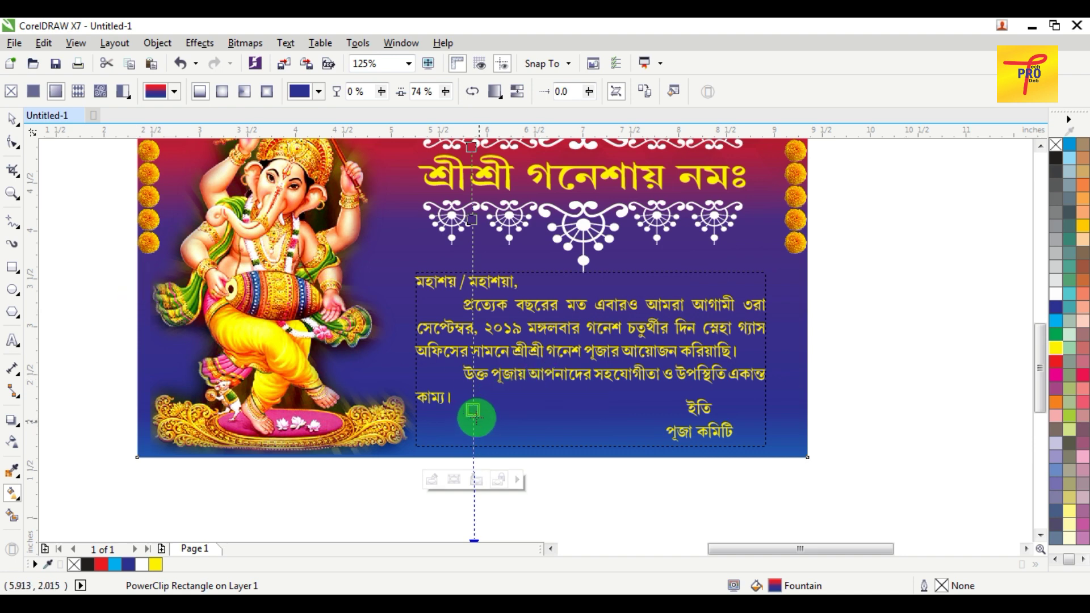
click(474, 410)
click(513, 405)
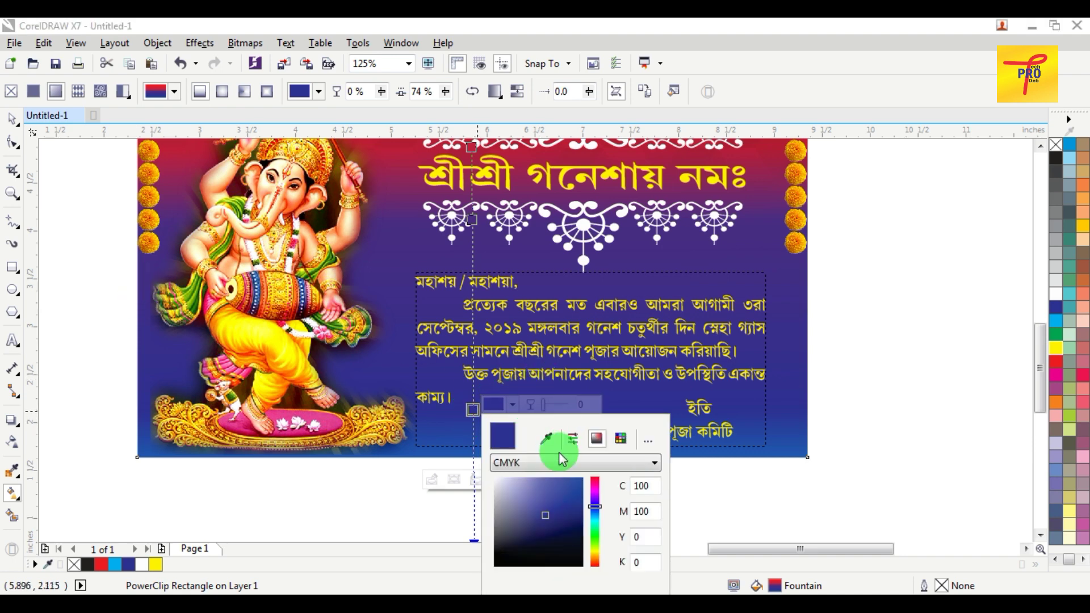
click(553, 523)
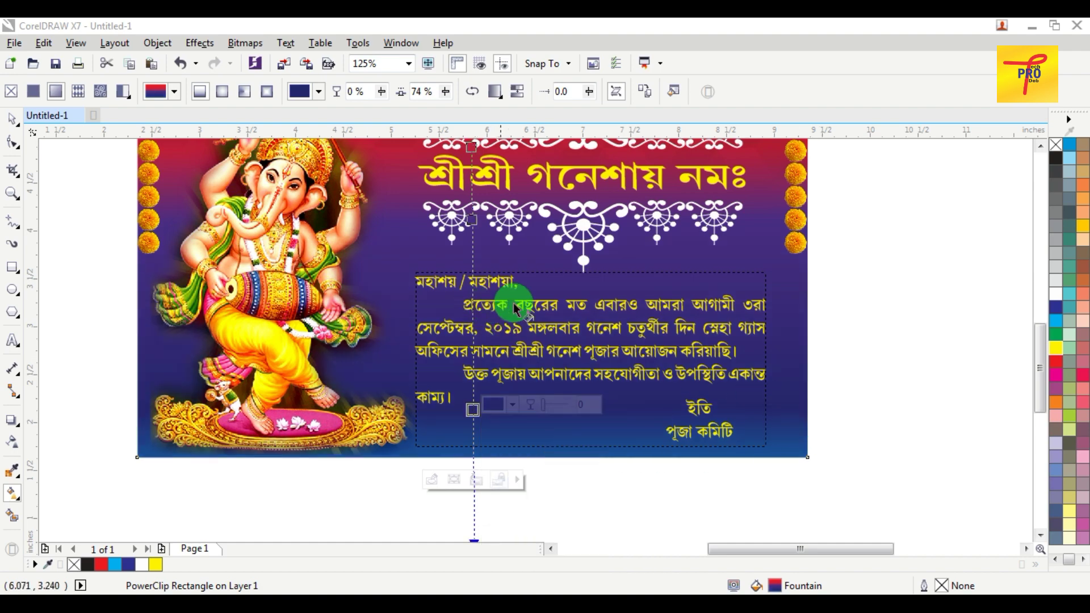
Step: Check the invitation letter against the darker background, then deselect it
click(491, 325)
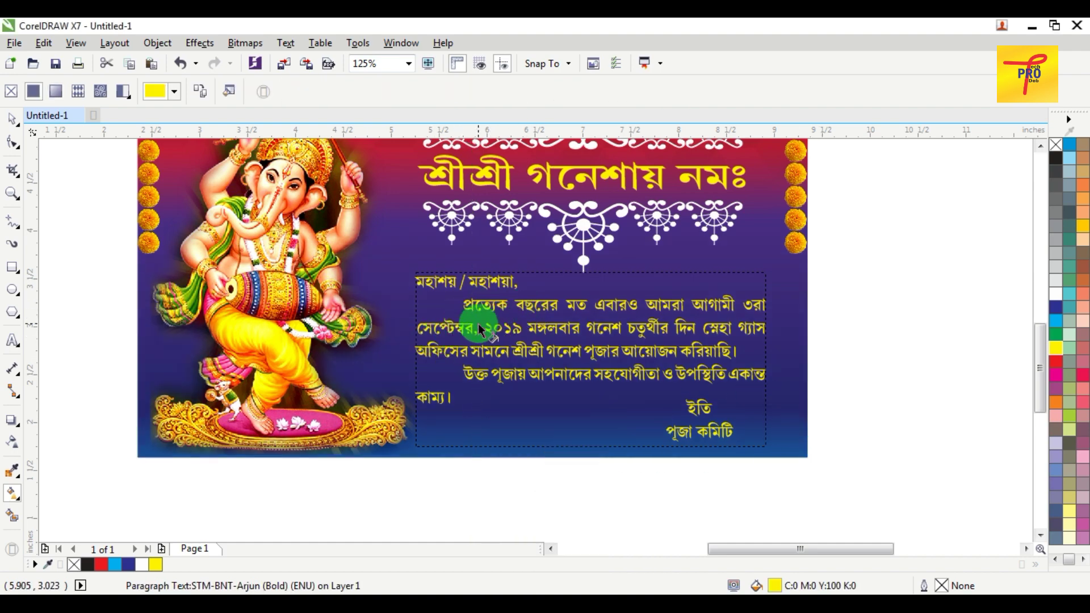
scroll(478, 324, up, 2)
scroll(478, 324, down, 1)
scroll(479, 324, down, 1)
scroll(465, 260, up, 1)
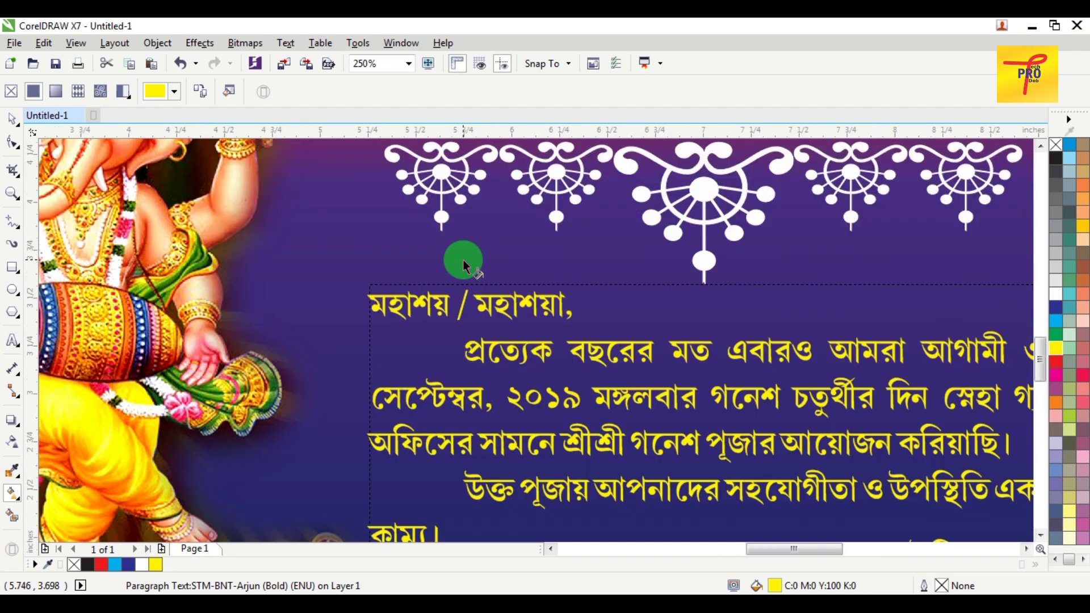
scroll(464, 261, down, 3)
click(12, 118)
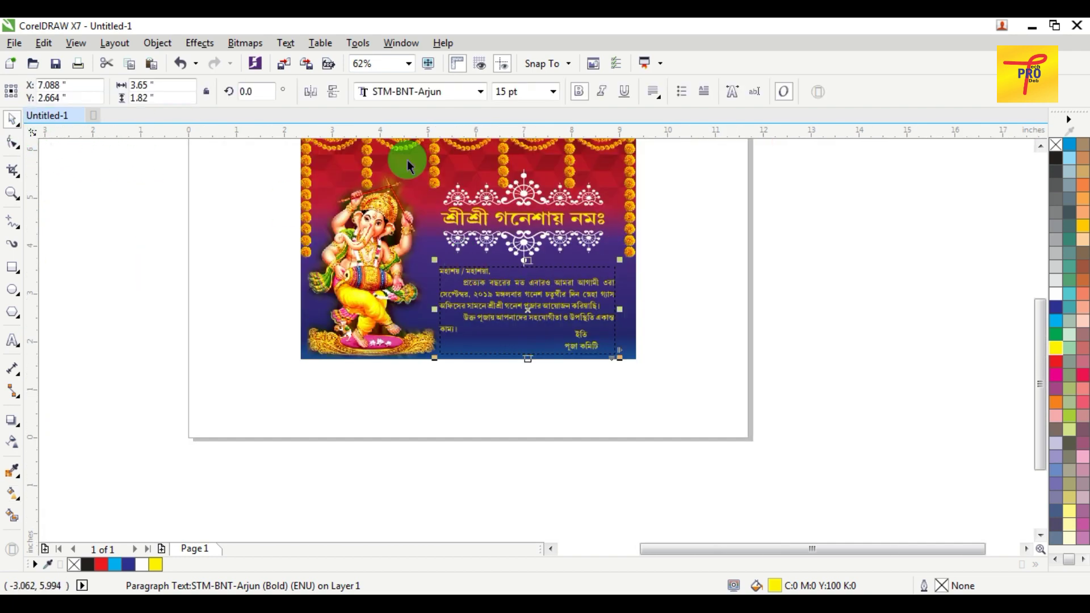
click(747, 216)
scroll(745, 217, down, 1)
scroll(720, 185, up, 1)
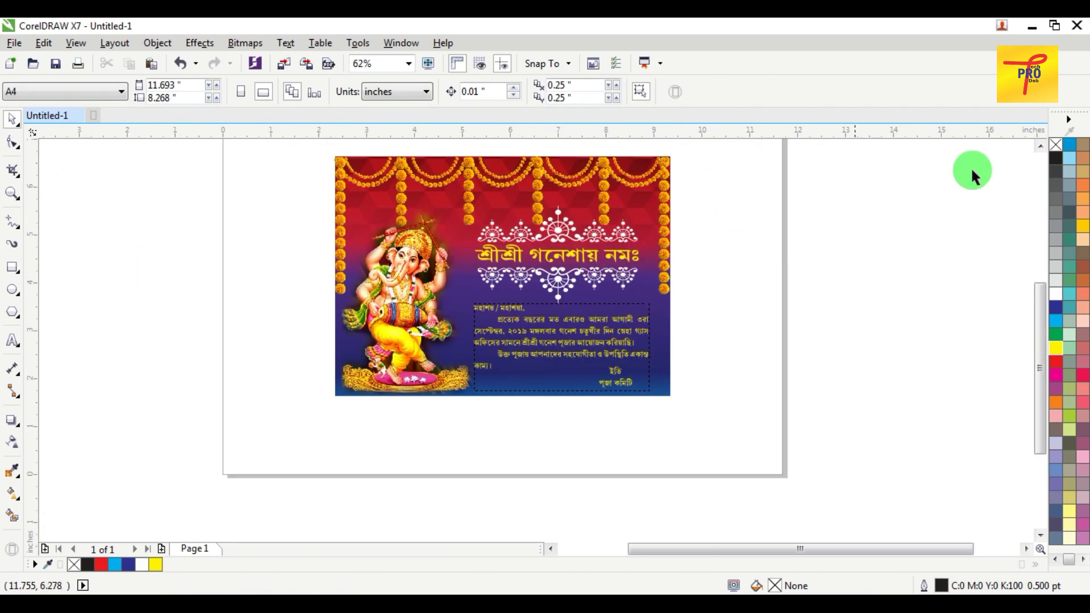
click(12, 193)
mouse_move(322, 187)
mouse_down()
mouse_move(568, 417)
mouse_move(676, 452)
mouse_up()
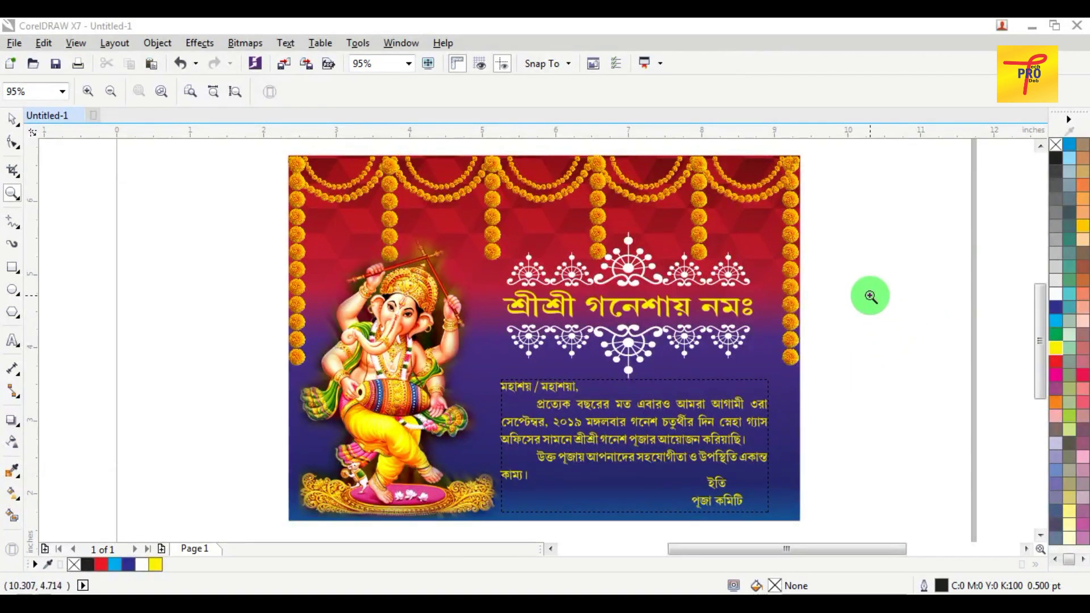
click(869, 294)
right_click(730, 321)
right_click(674, 349)
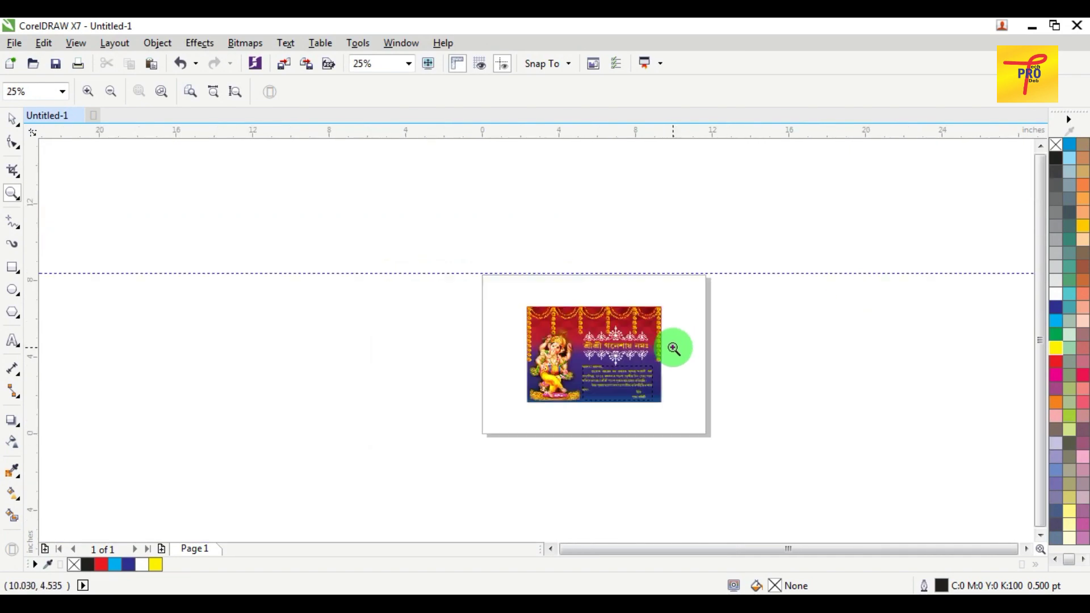
click(13, 267)
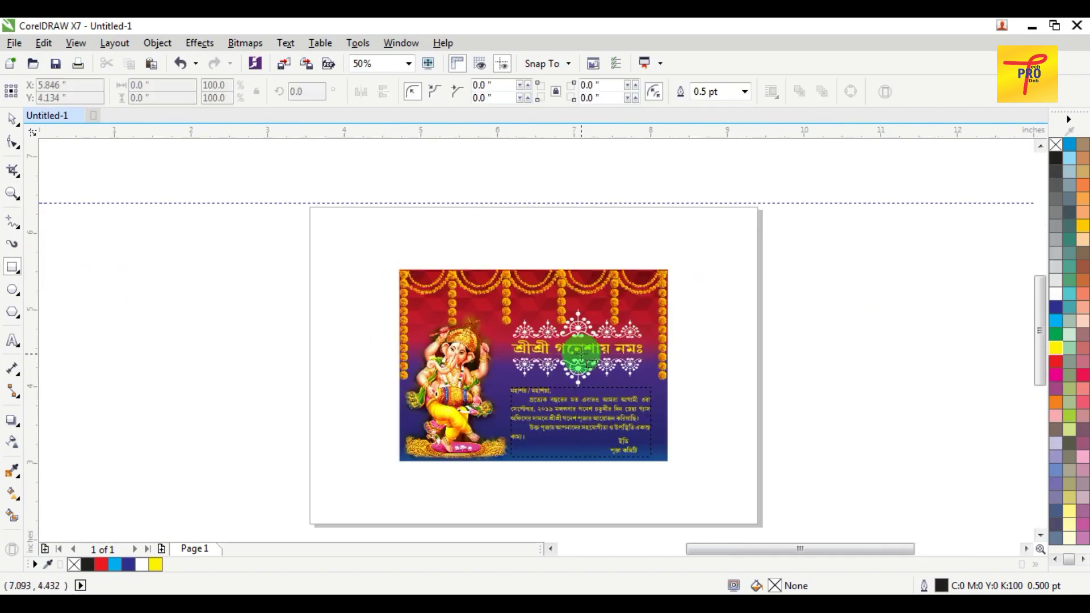
scroll(580, 353, up, 2)
scroll(498, 316, down, 3)
scroll(351, 245, up, 1)
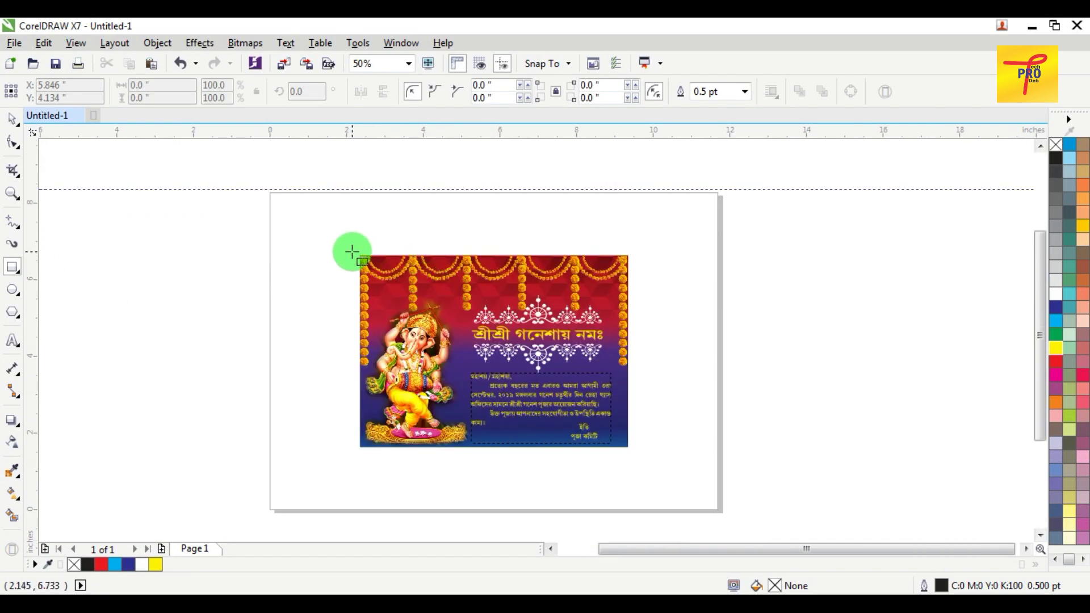
drag(352, 248, 637, 451)
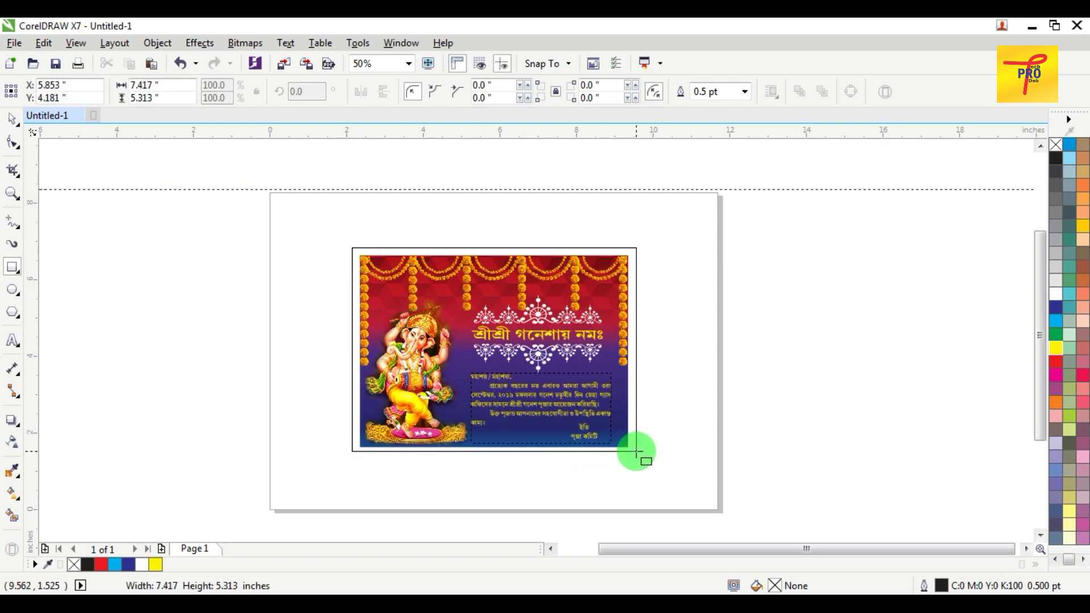
Step: Put a yellow, outline-free rectangle behind the card and group all ten pieces
drag(635, 451, 636, 455)
click(1056, 349)
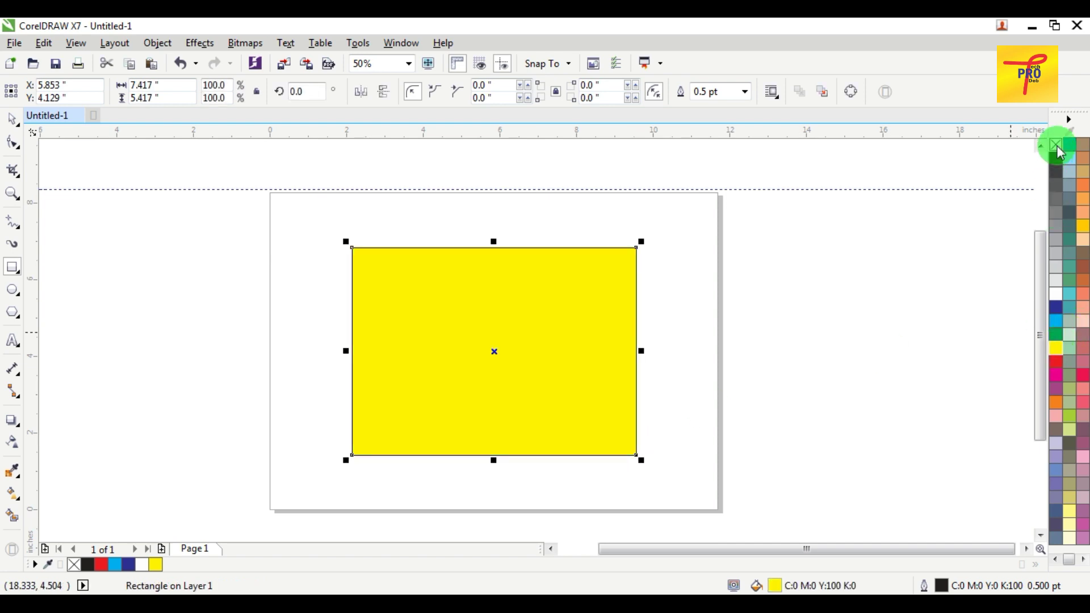
right_click(1058, 157)
key(shift+Page_Down)
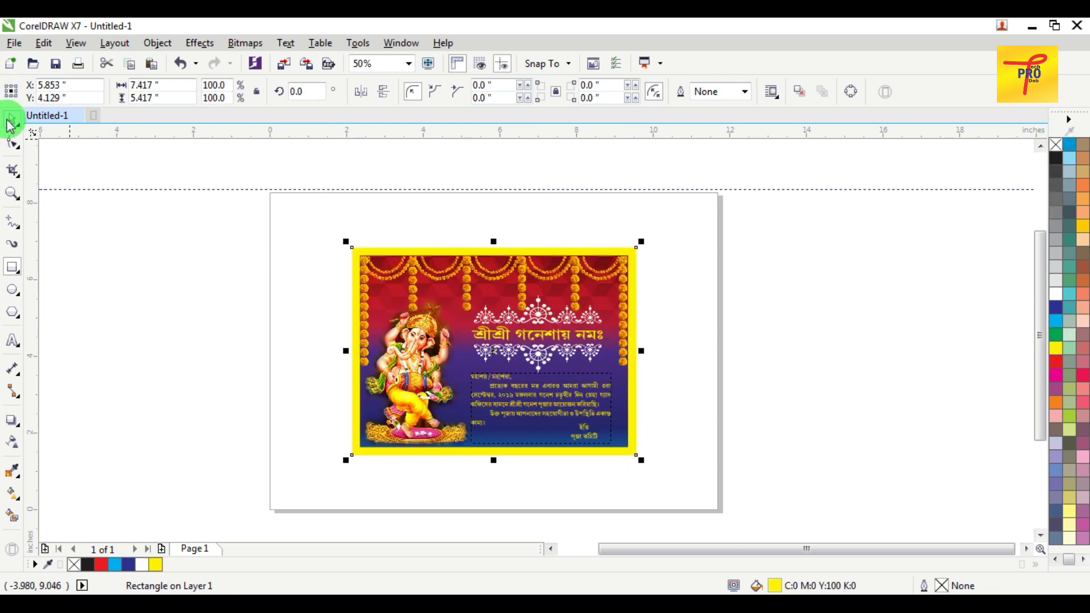
mouse_move(277, 157)
mouse_down()
mouse_move(638, 472)
mouse_move(632, 462)
mouse_up()
key(ctrl+g)
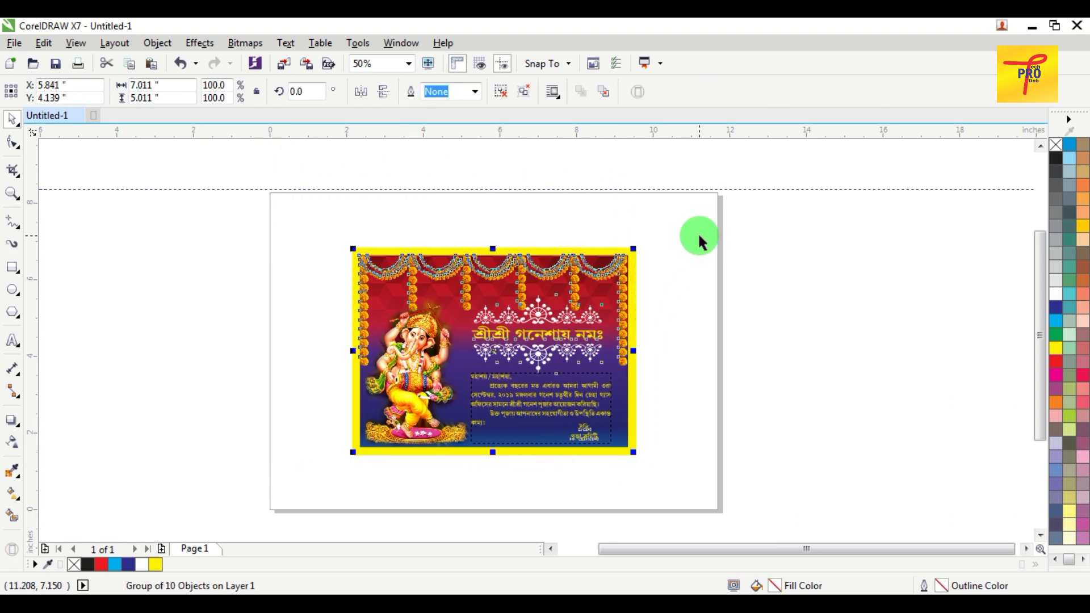
click(699, 238)
drag(750, 226, 353, 479)
scroll(377, 446, down, 1)
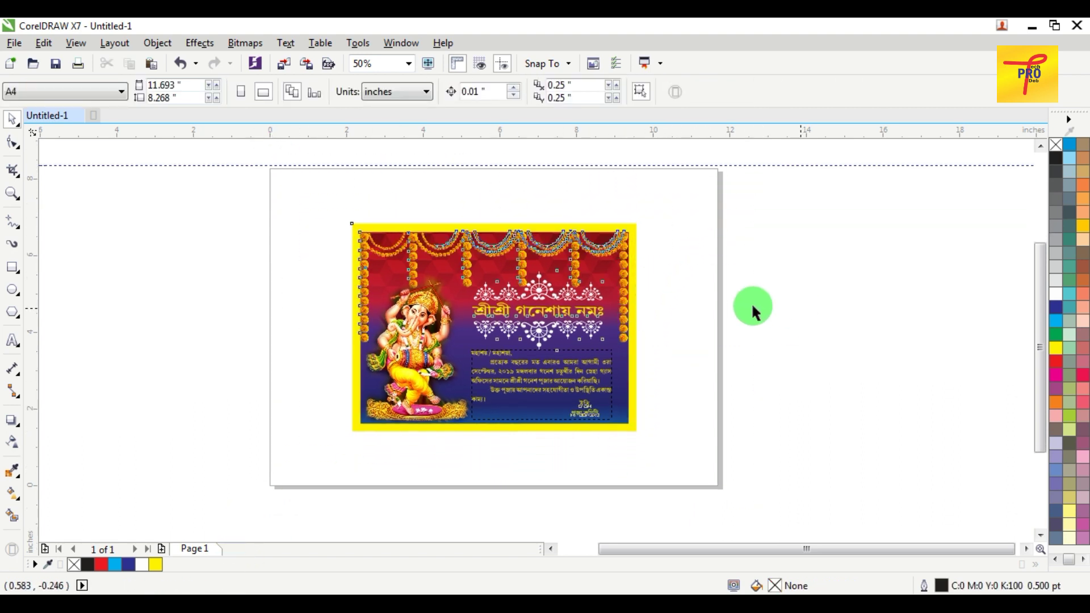
scroll(454, 259, up, 2)
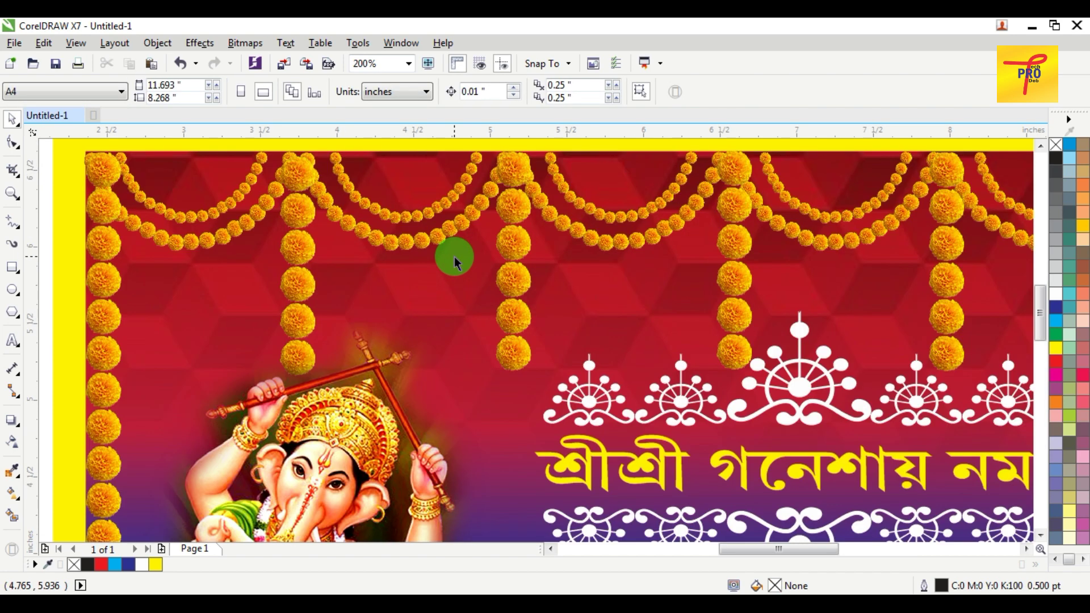
scroll(454, 256, down, 1)
scroll(881, 288, down, 1)
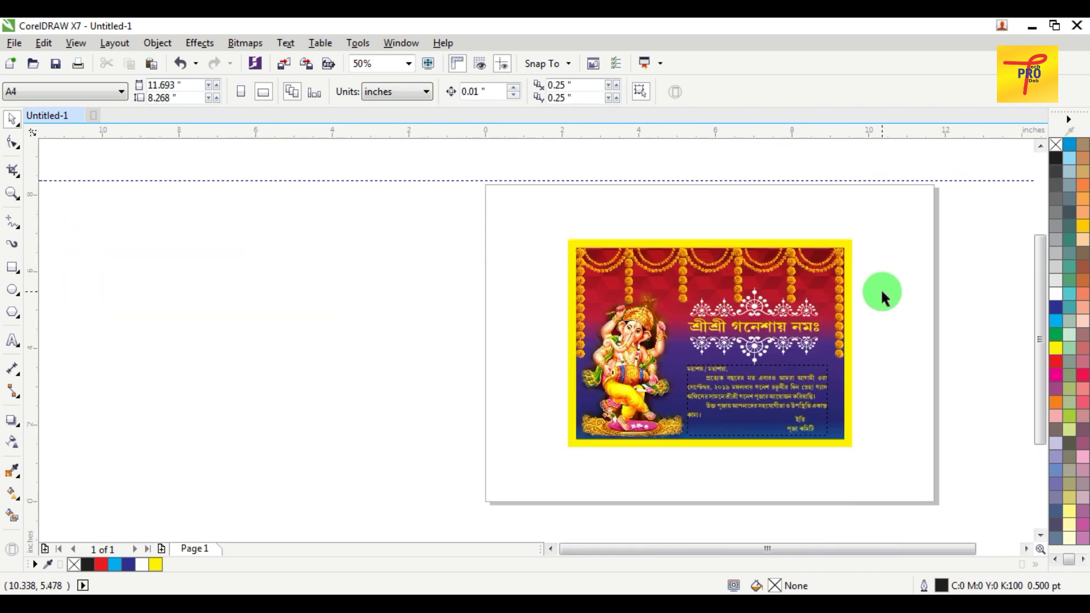
scroll(880, 301, up, 1)
scroll(880, 301, down, 1)
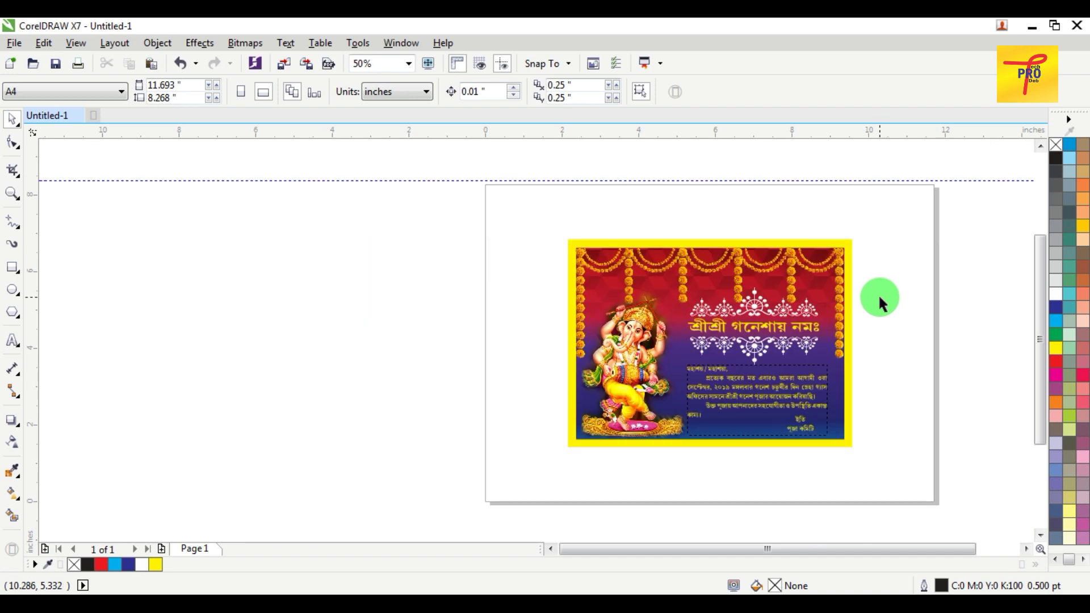